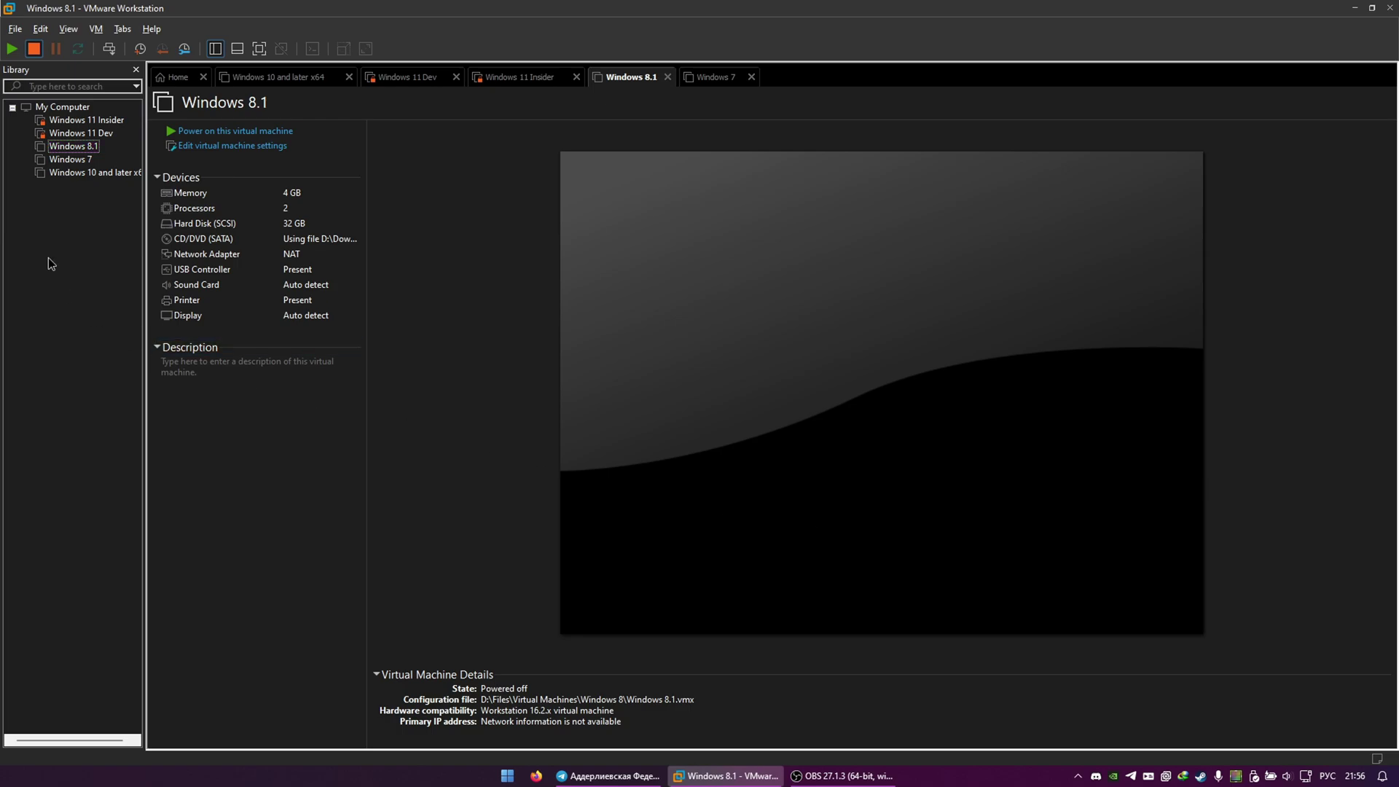
- Start a typical new virtual machine with the operating system installed later and Windows 10 and later x64 as the guest
right_click(38, 240)
left_click(84, 248)
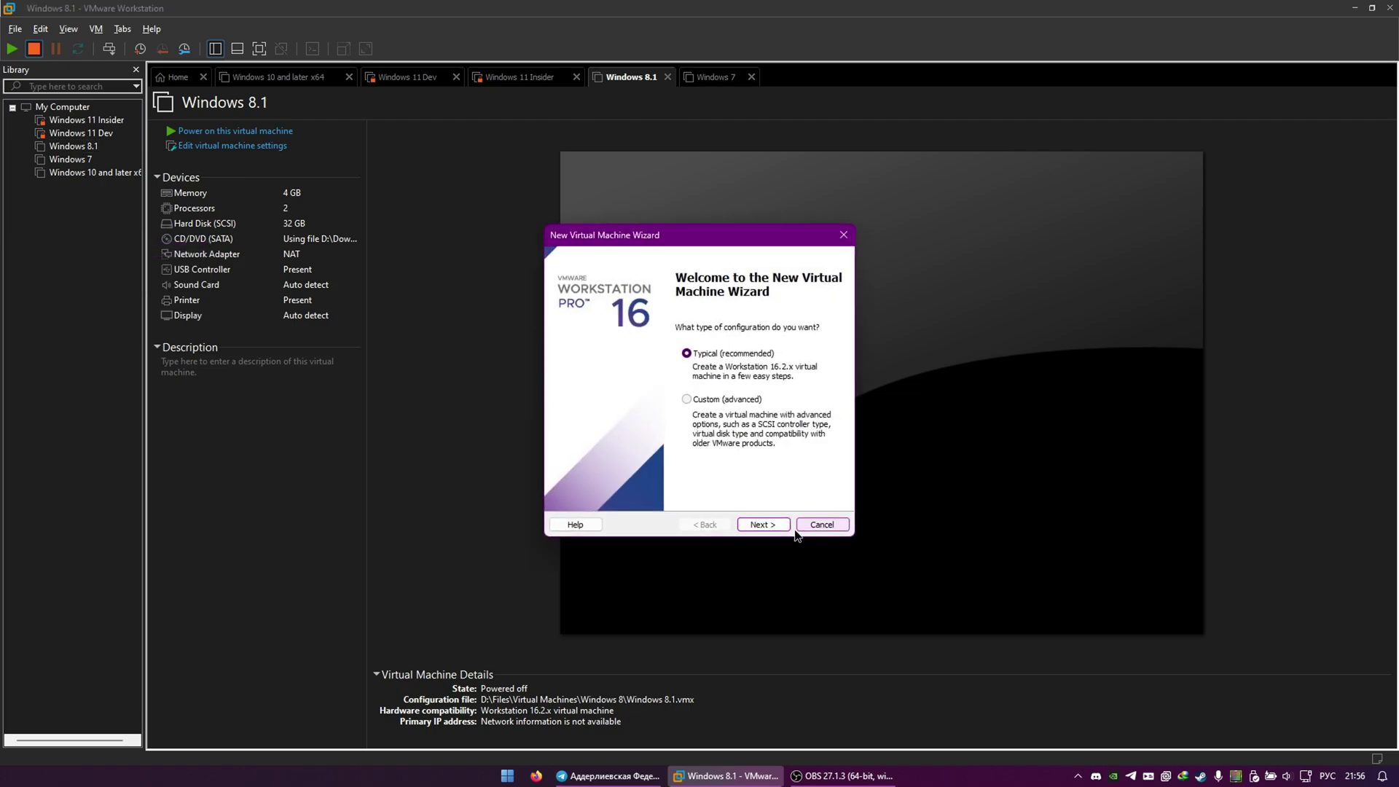
left_click(762, 524)
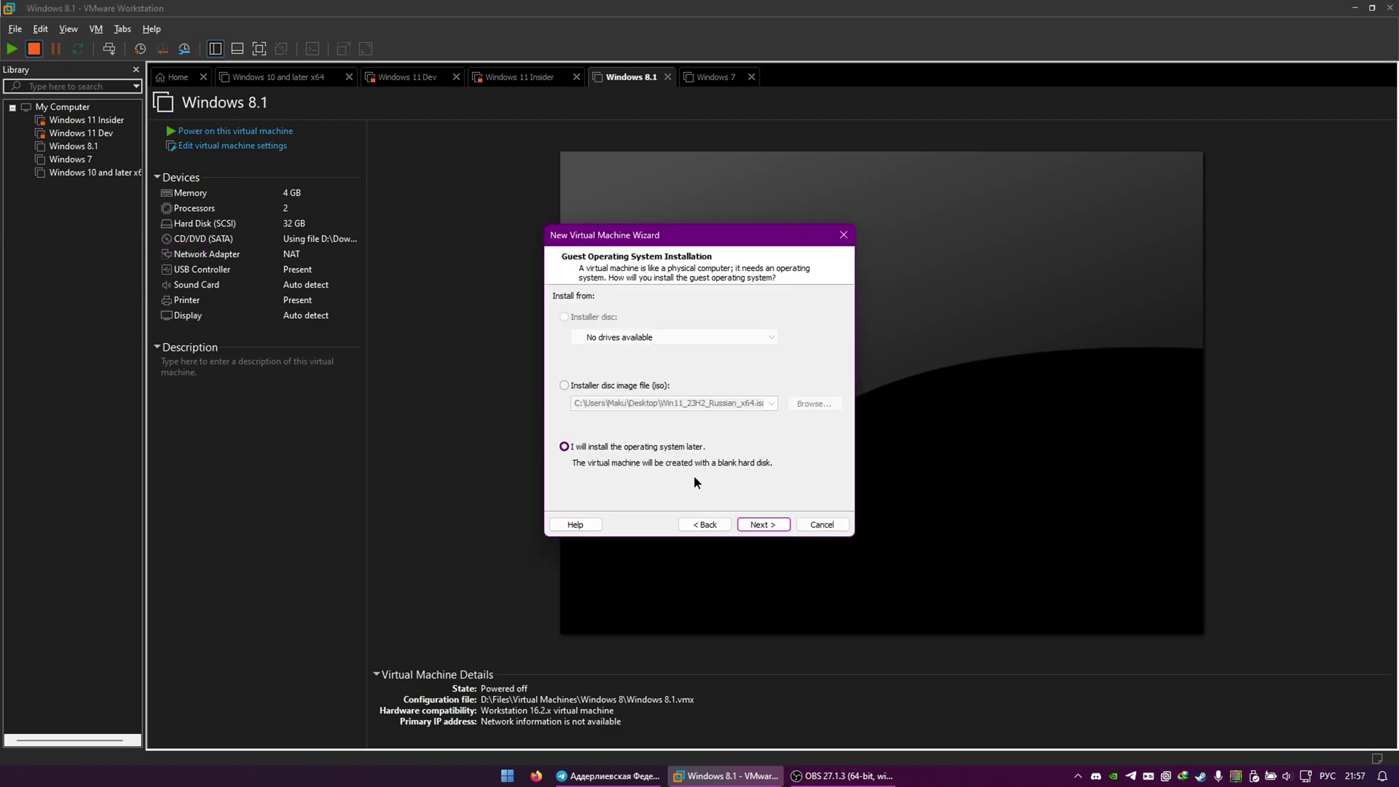
left_click(762, 524)
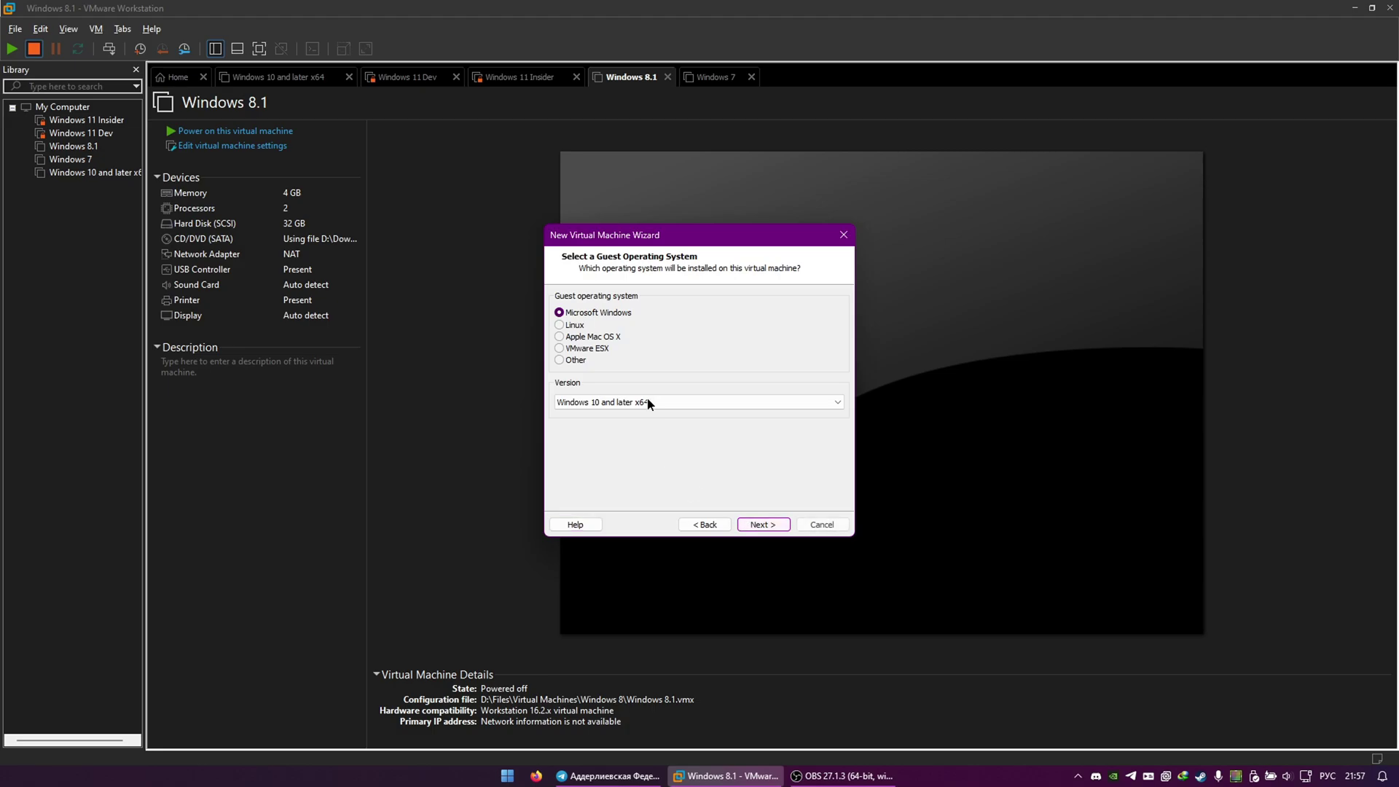
left_click(662, 404)
left_click(661, 409)
- Name the virtual machine Sborka and give it a 60 GB virtual disk split into multiple files
left_click(762, 524)
left_click(762, 525)
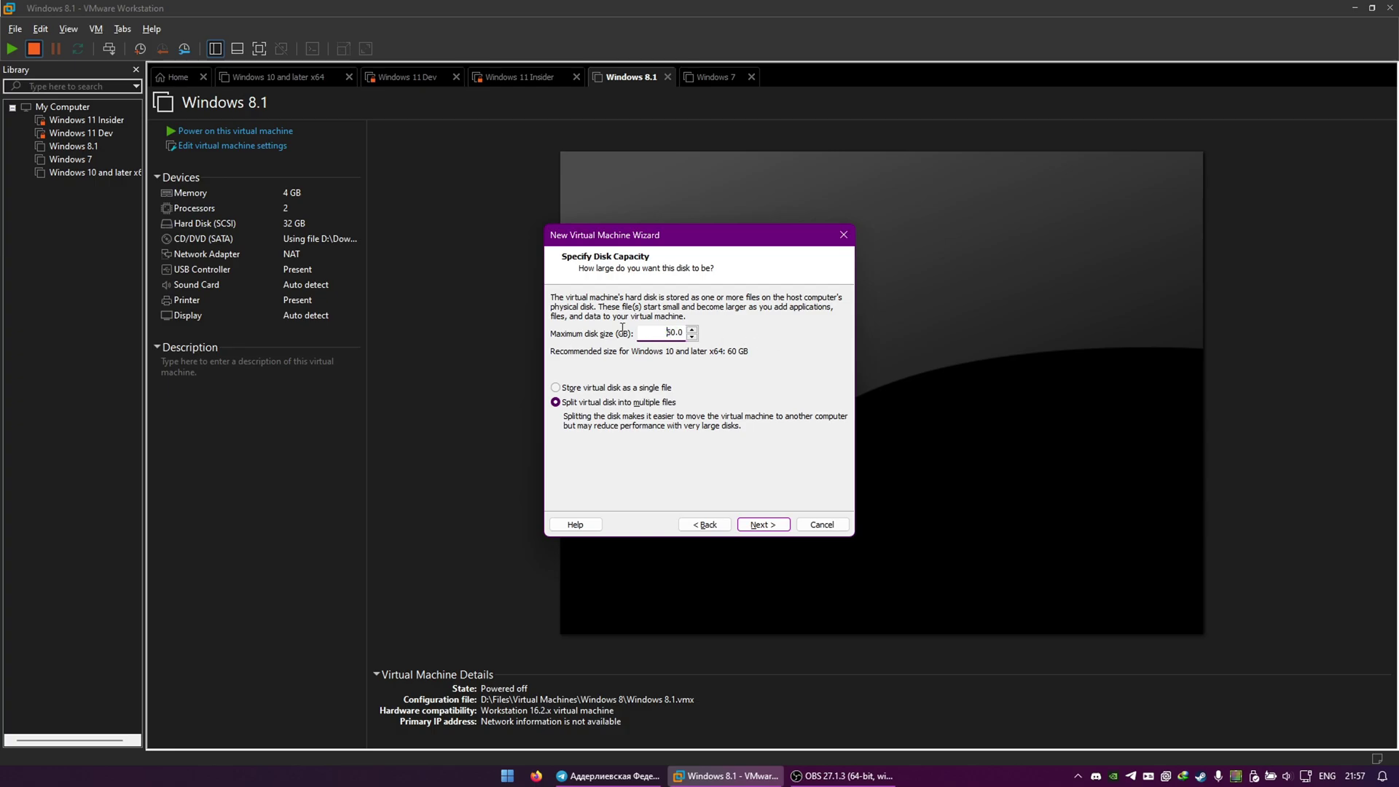
left_click(762, 525)
- Customize the hardware with 4 GB of memory and 4 processor cores
left_click(649, 443)
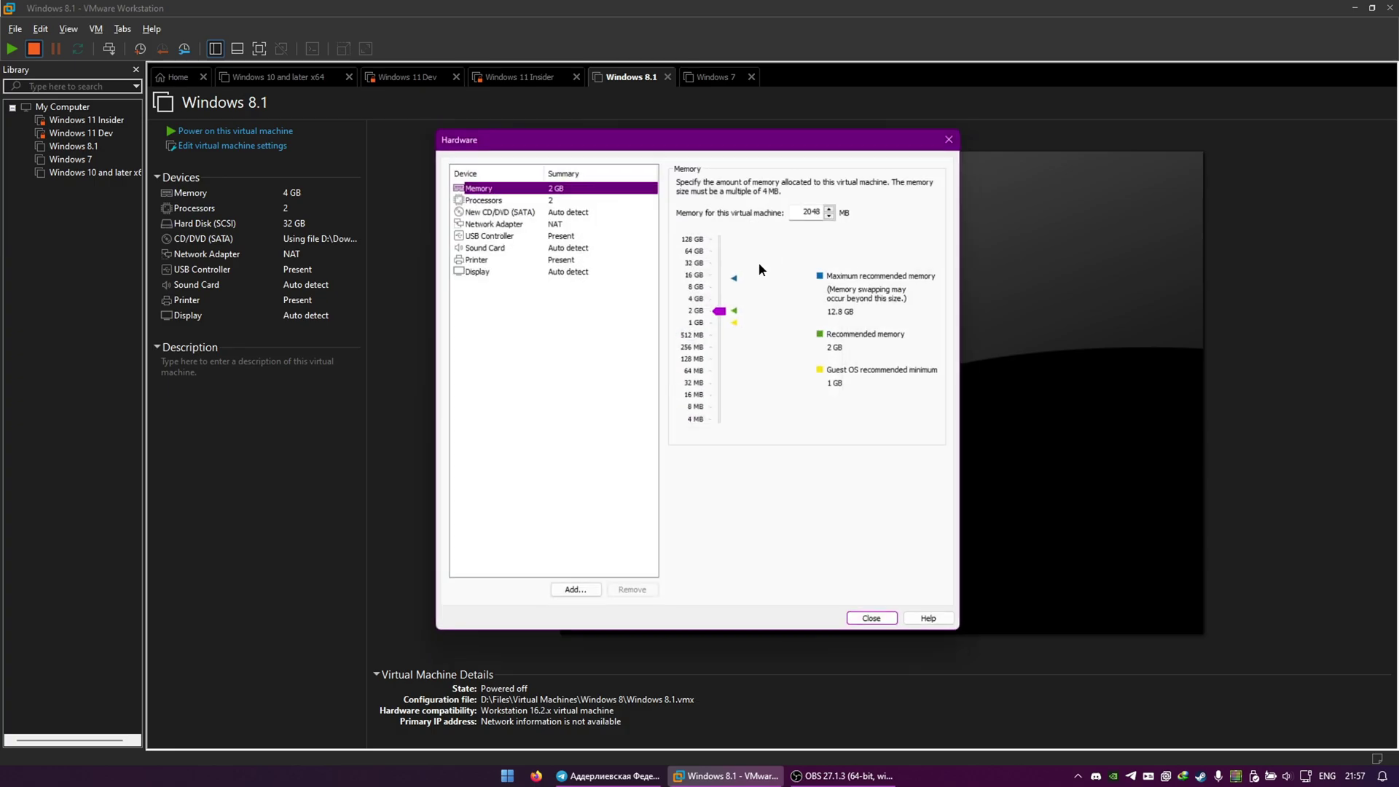
left_click(729, 251)
left_click(476, 193)
left_click(806, 194)
left_click(816, 283)
- Attach the Win11_23H2_Russian_x64 ISO image to the CD/DVD drive and finish creating the virtual machine
left_click(529, 207)
left_click(723, 265)
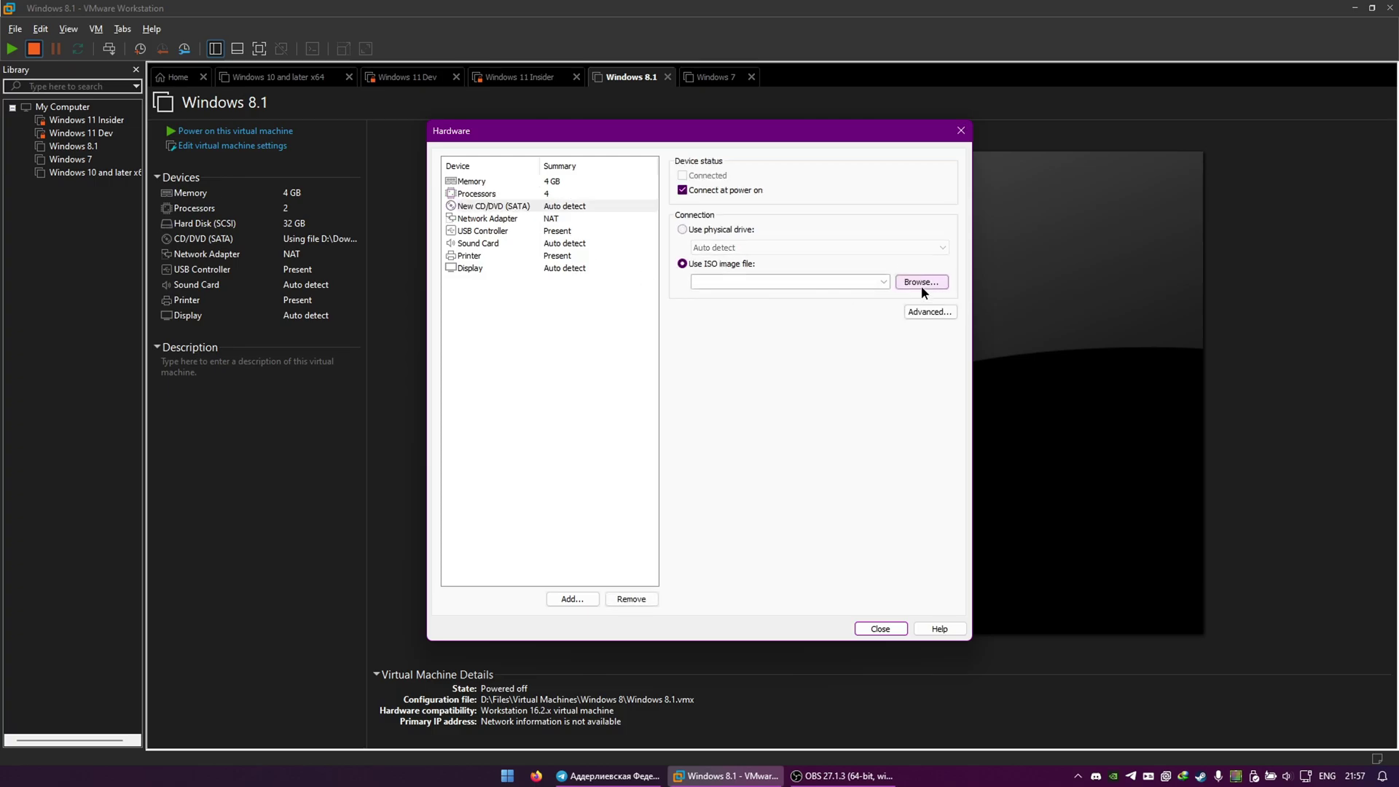
left_click(921, 283)
left_click(498, 150)
double_click(497, 151)
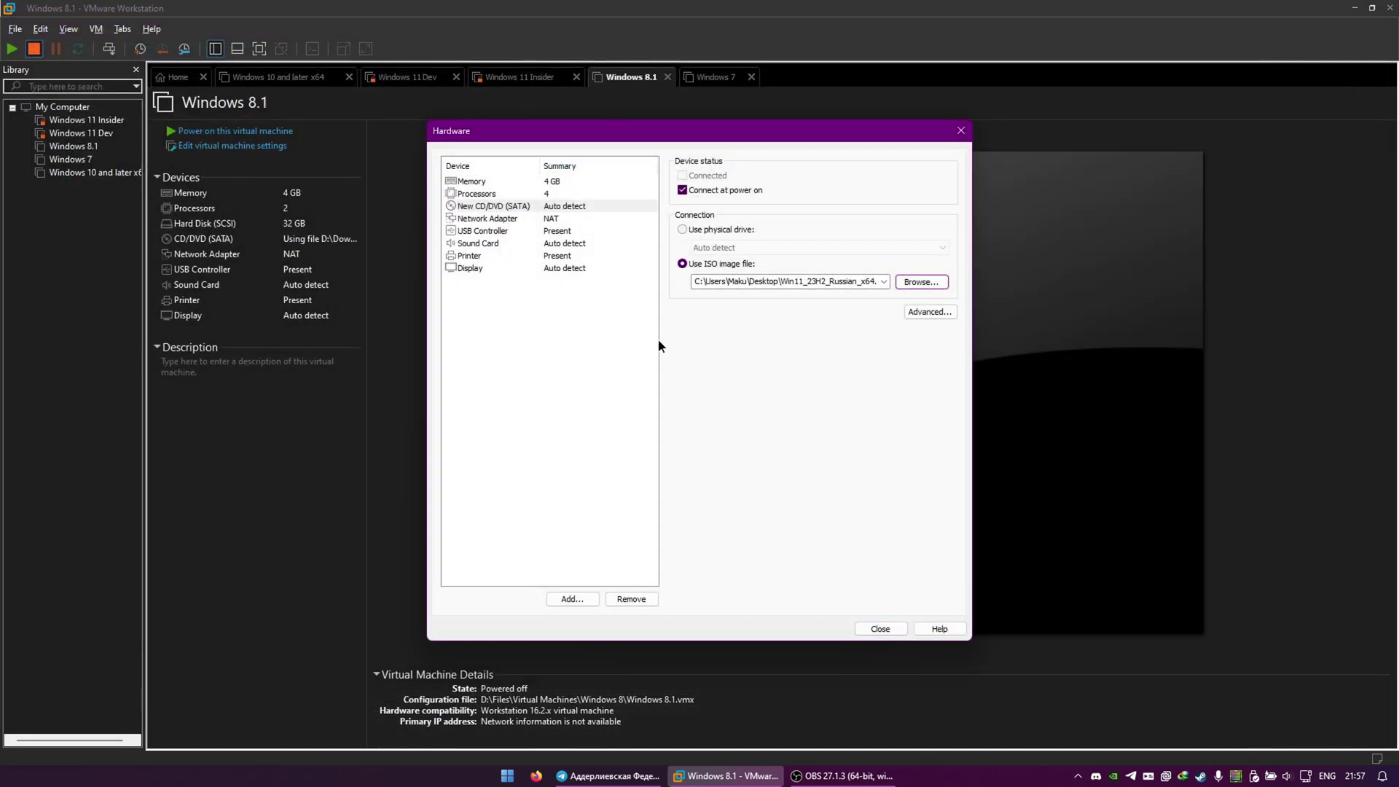
left_click(885, 631)
left_click(768, 521)
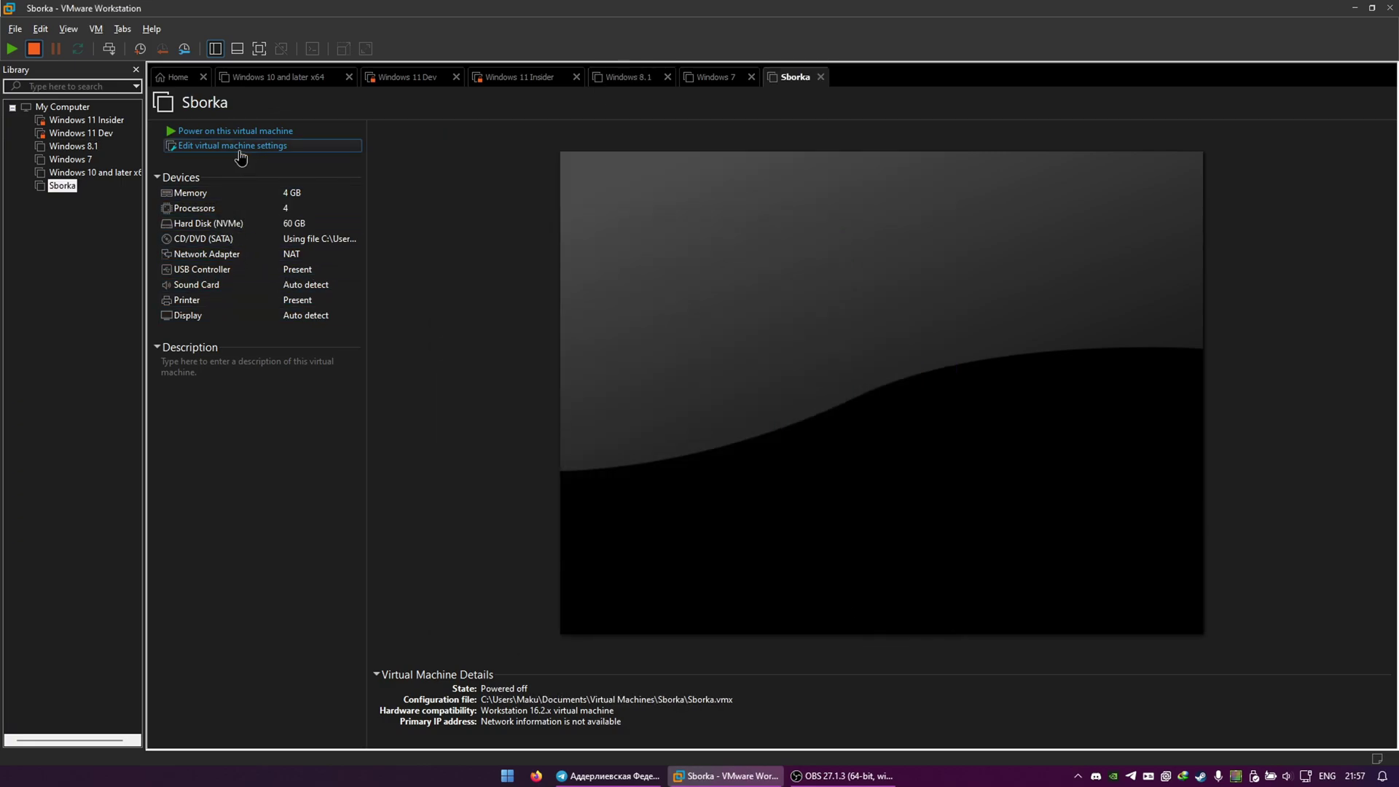
- Add a second NVMe hard disk of 20 GB, split into multiple files as Sborka-0.vmdk, to the Sborka machine
left_click(256, 161)
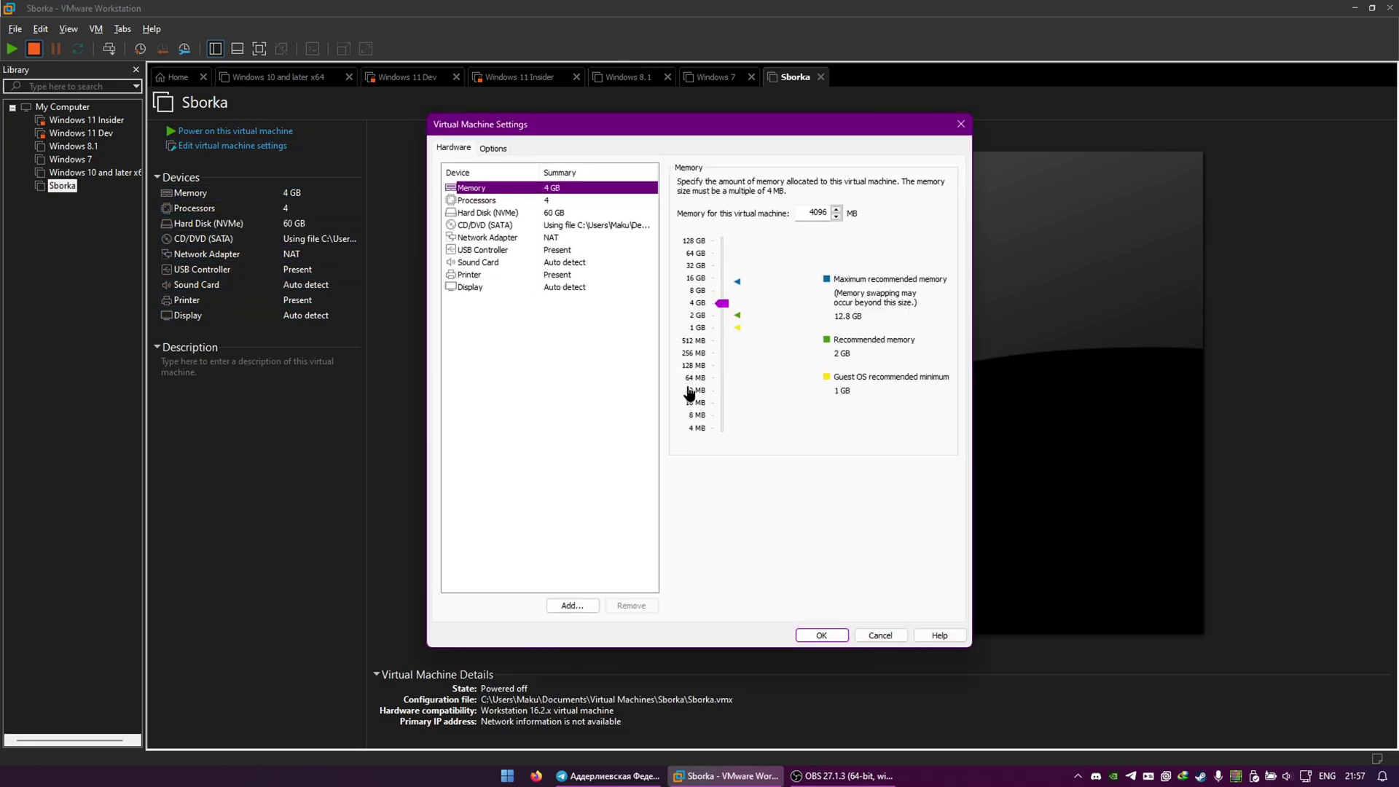
left_click(572, 606)
left_click(754, 528)
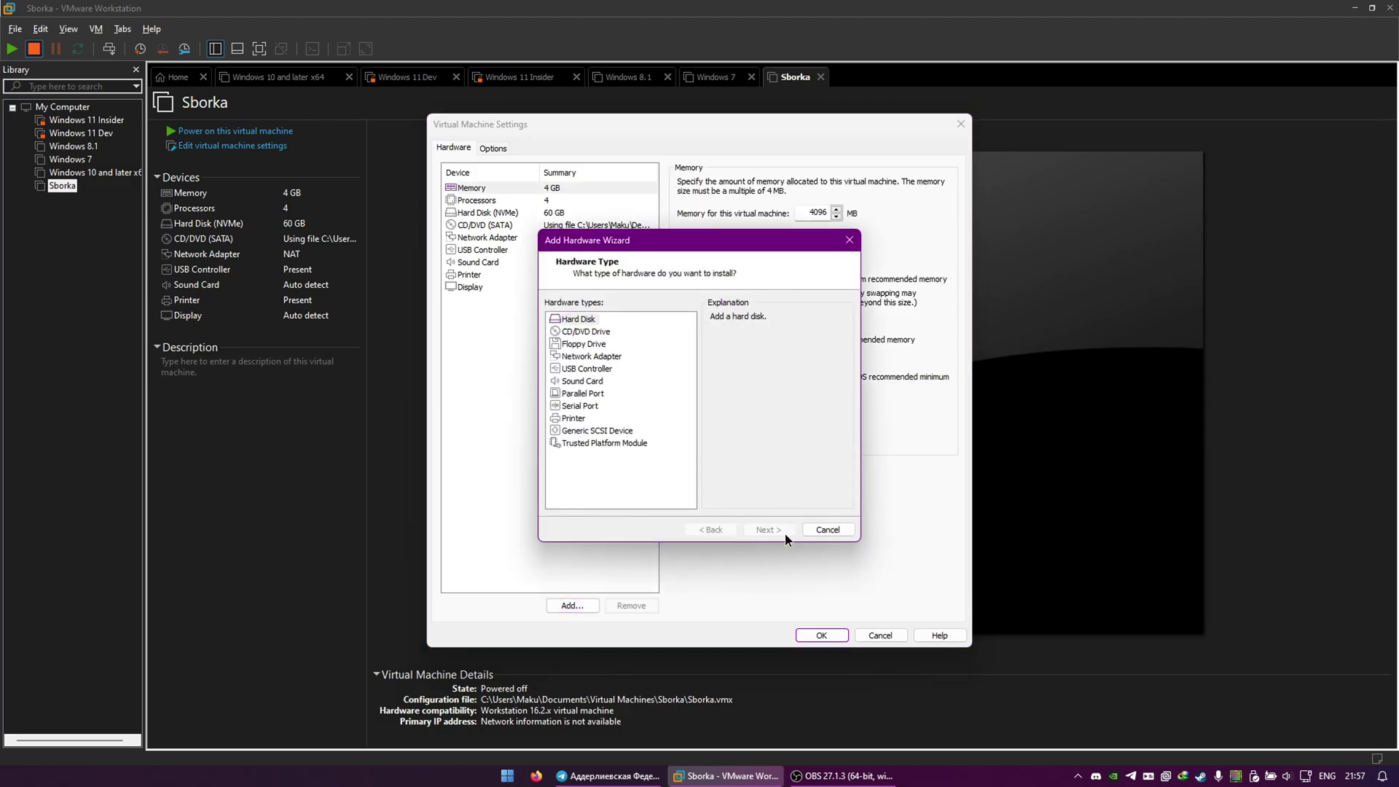
left_click(769, 531)
left_click(768, 529)
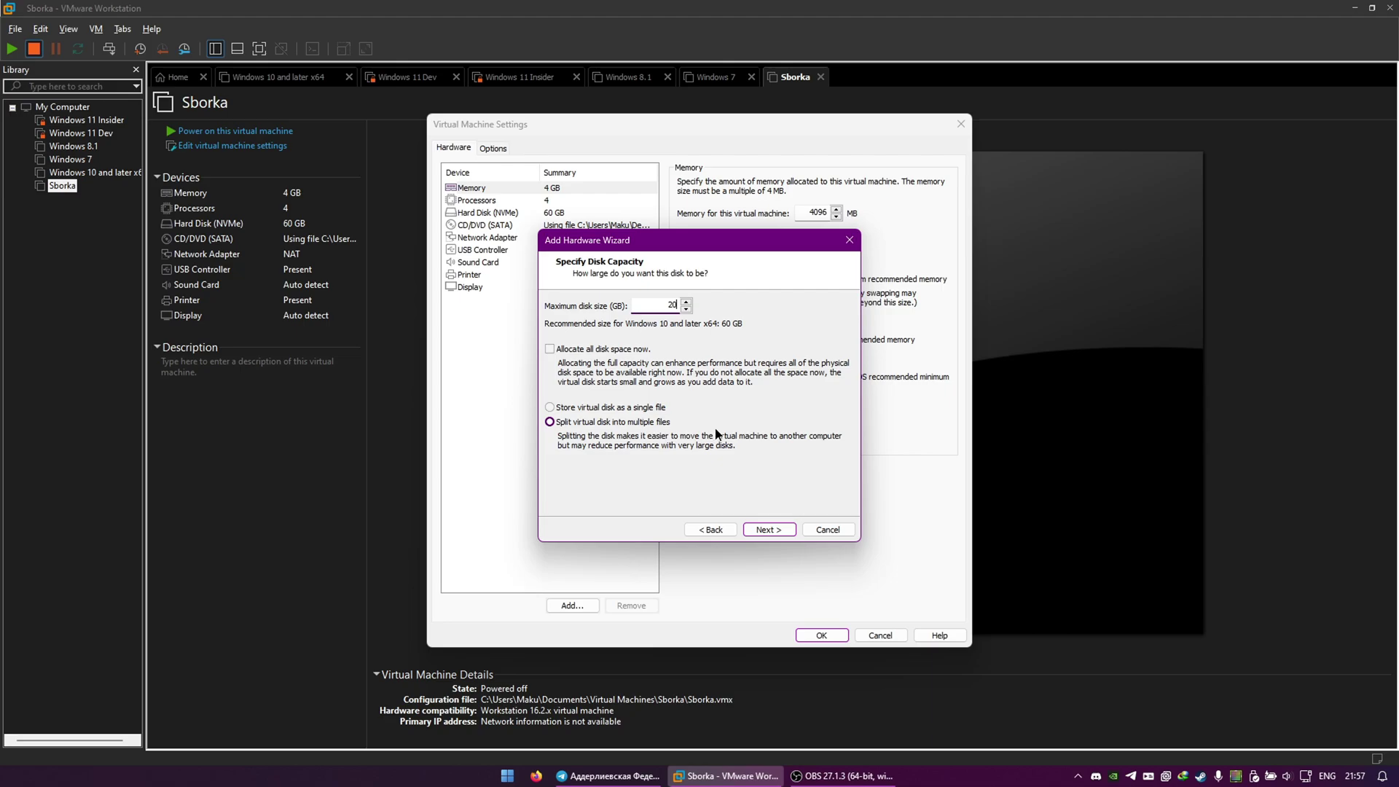
left_click(780, 532)
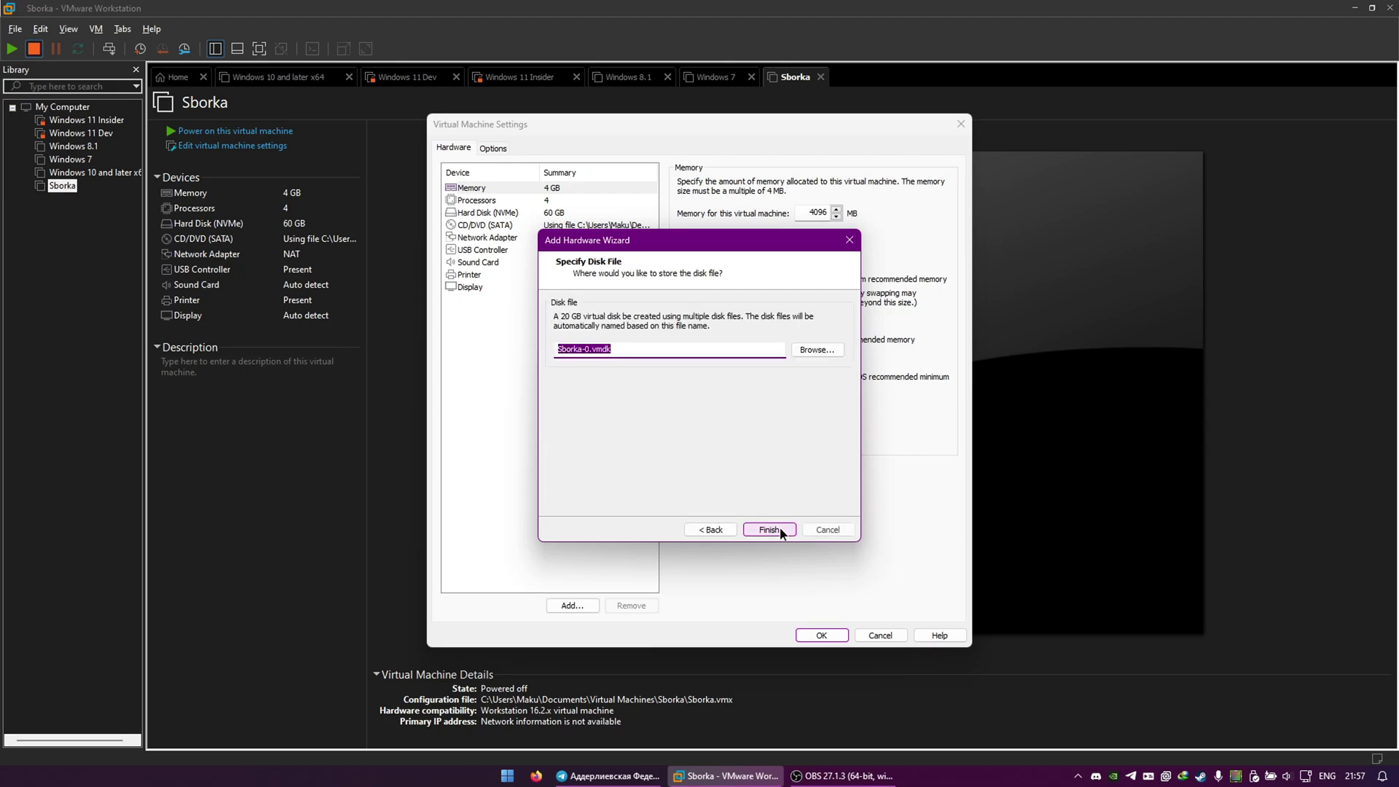
left_click(779, 531)
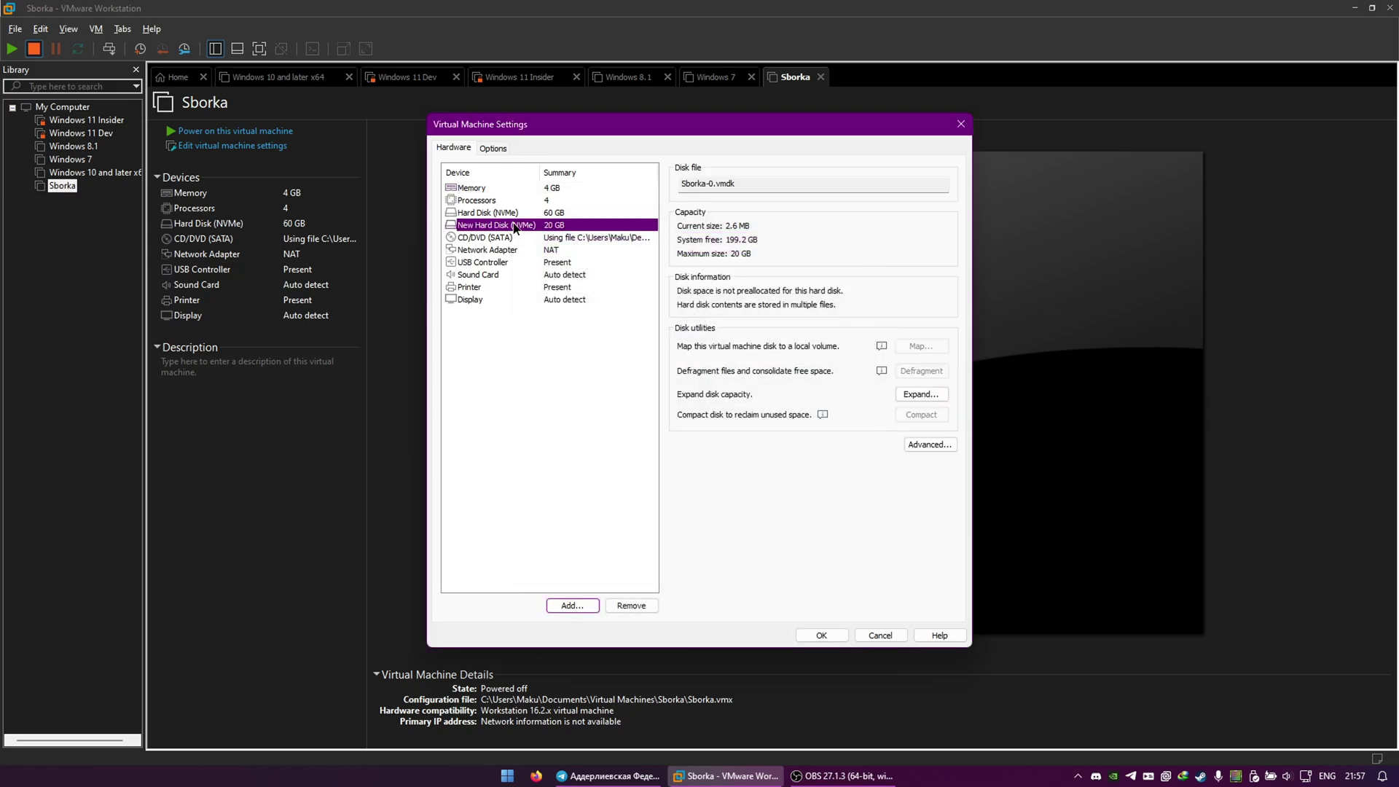
left_click(823, 635)
- Power on the Sborka virtual machine and boot it into the Windows installer
left_click(284, 140)
left_click(1384, 728)
left_click(903, 482)
key("Return")
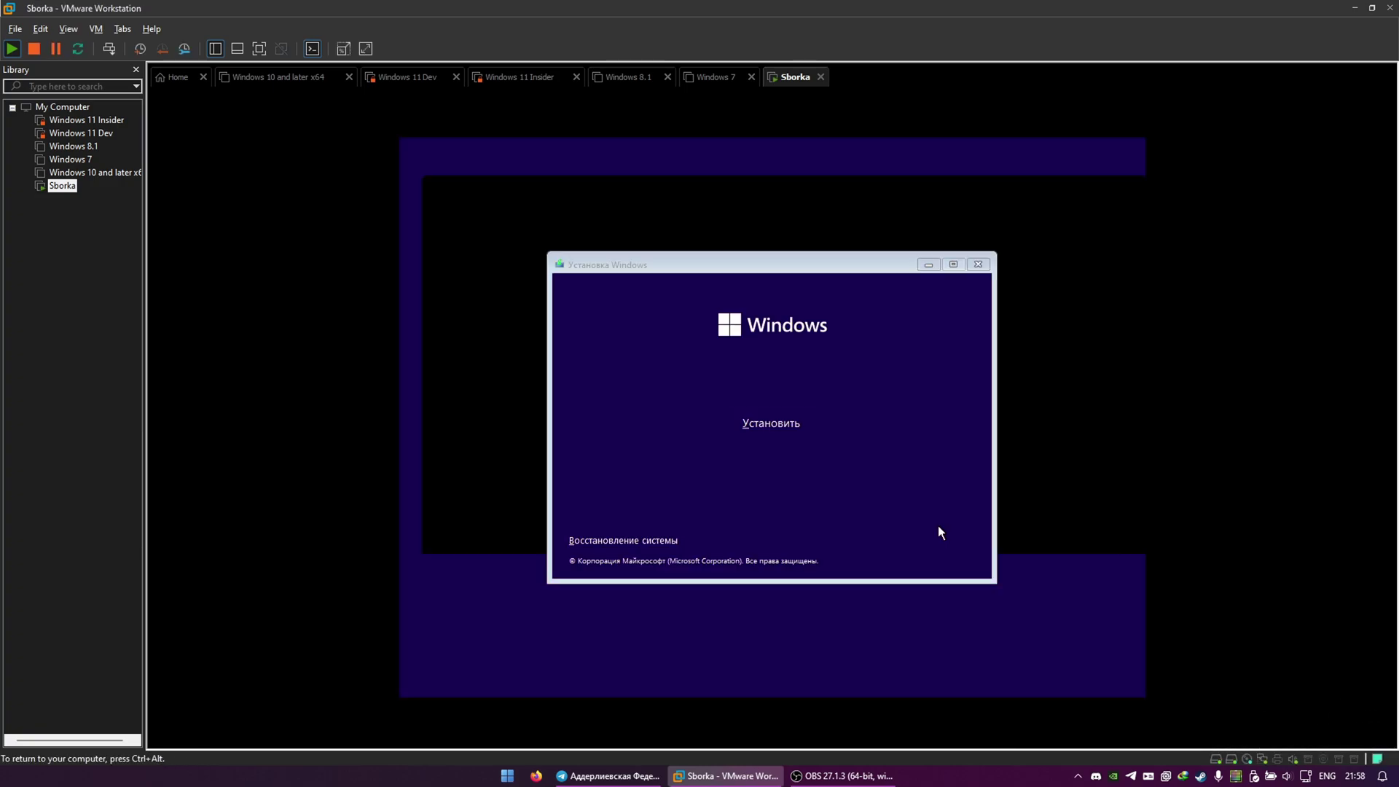
- Launch regedit from the installer's command prompt and expand the HKEY_LOCAL_MACHINE branch
key("shift+F10")
type("regedit")
key("Return")
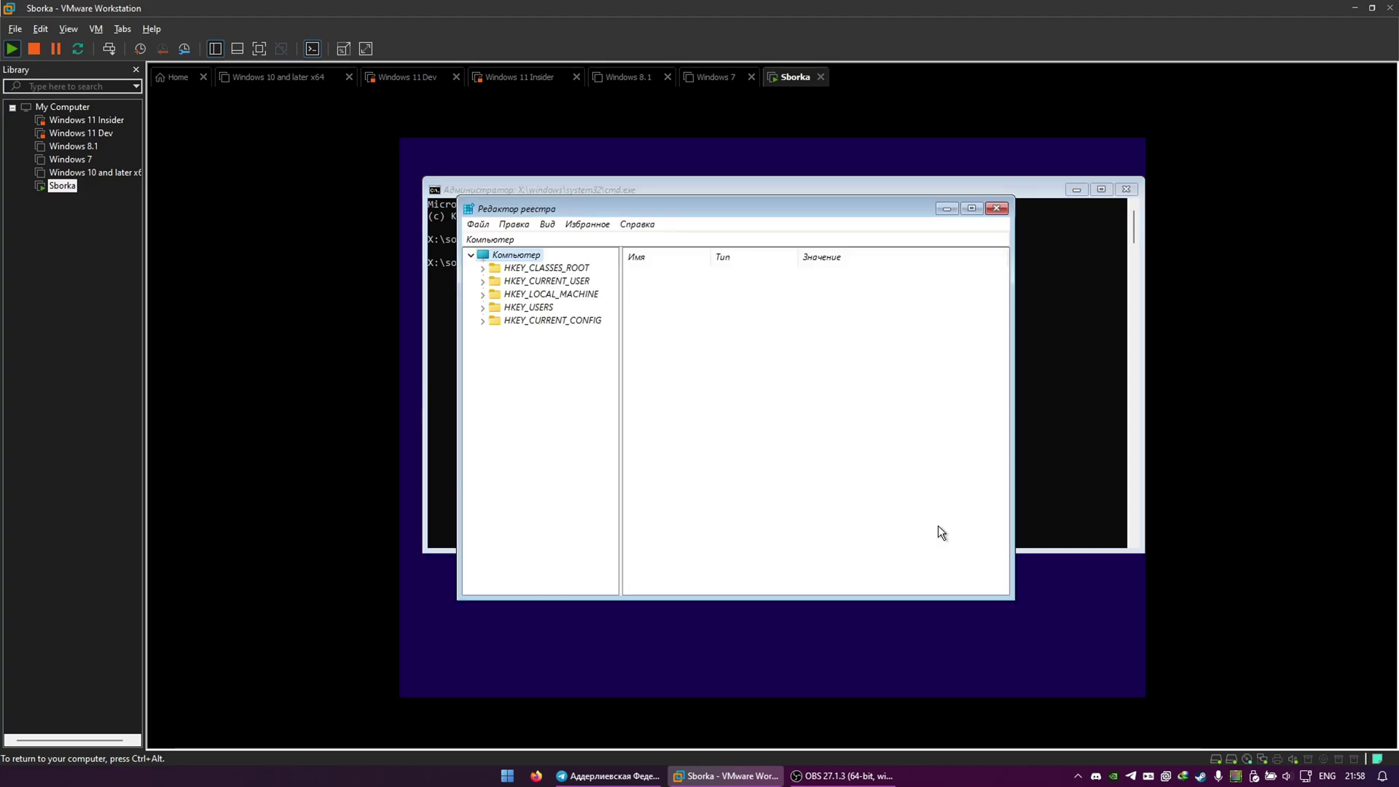
double_click(545, 294)
double_click(528, 373)
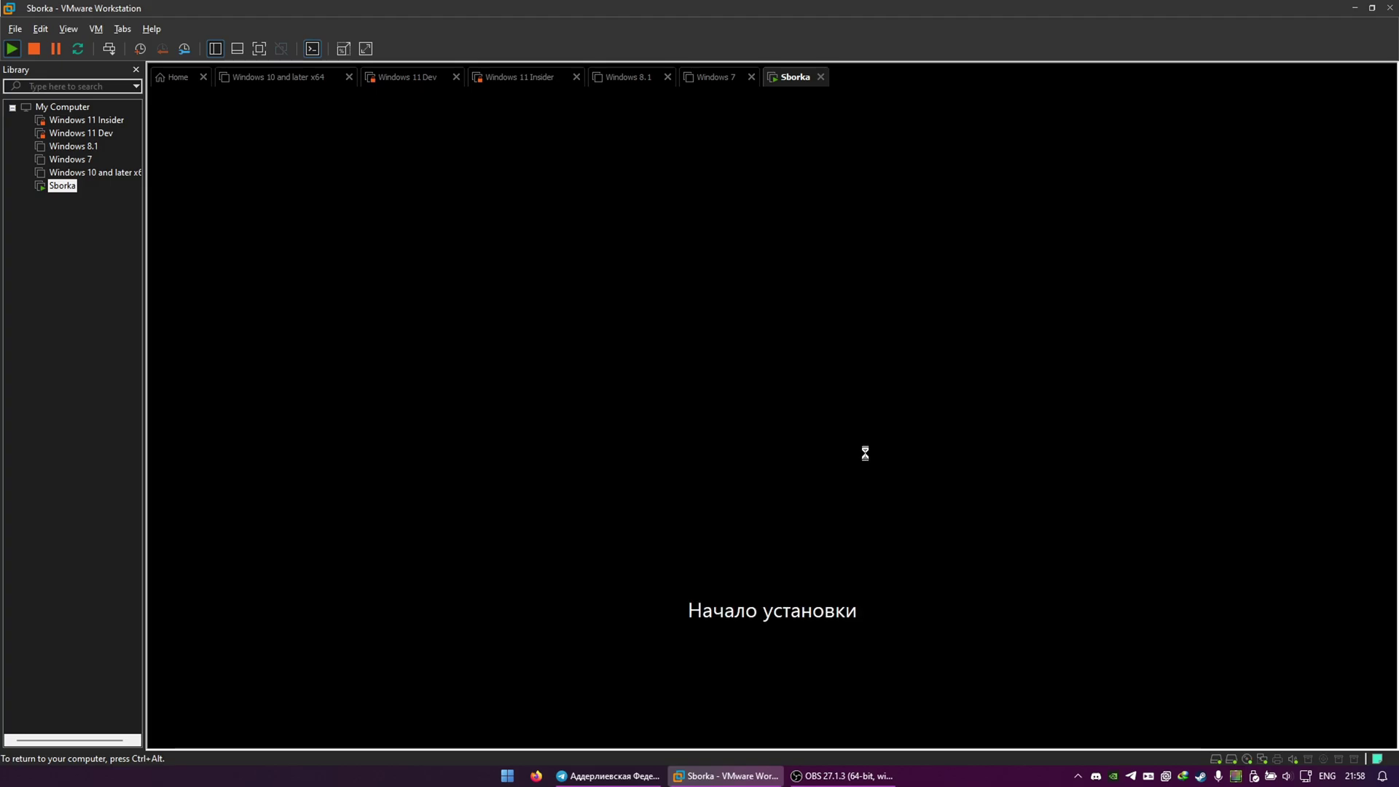
- Install Windows 11 Pro without a product key on the 60 GB unallocated space of disk 0
left_click(793, 543)
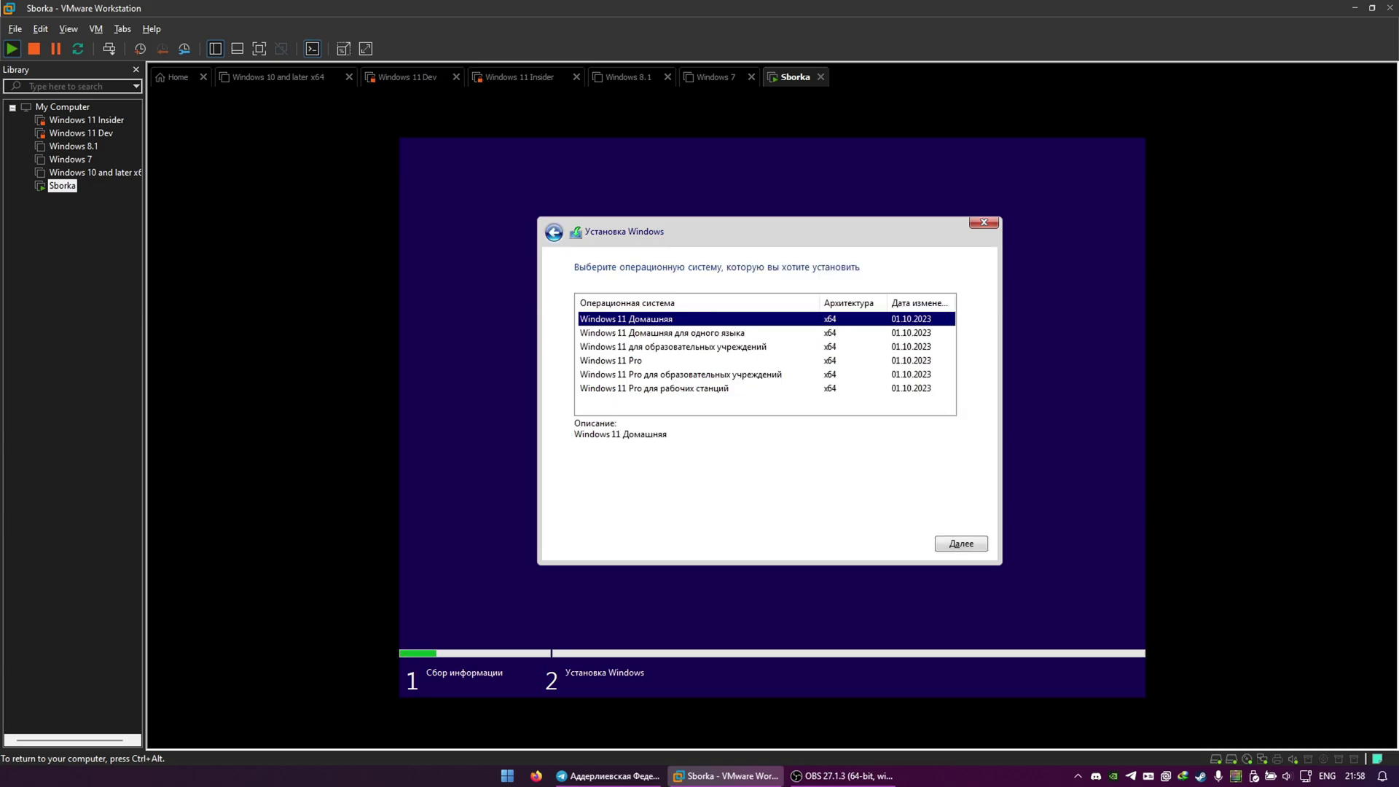
left_click(695, 364)
left_click(975, 543)
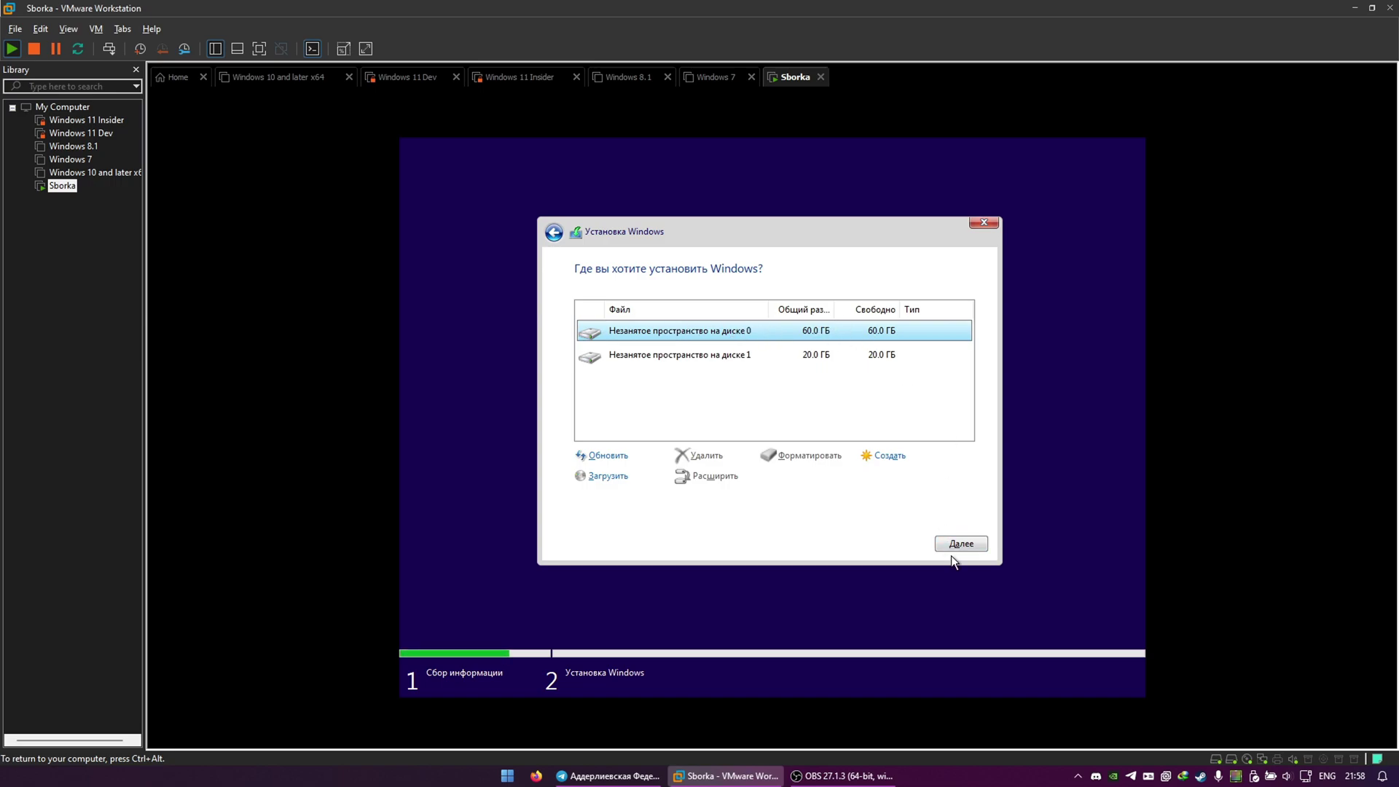
left_click(956, 548)
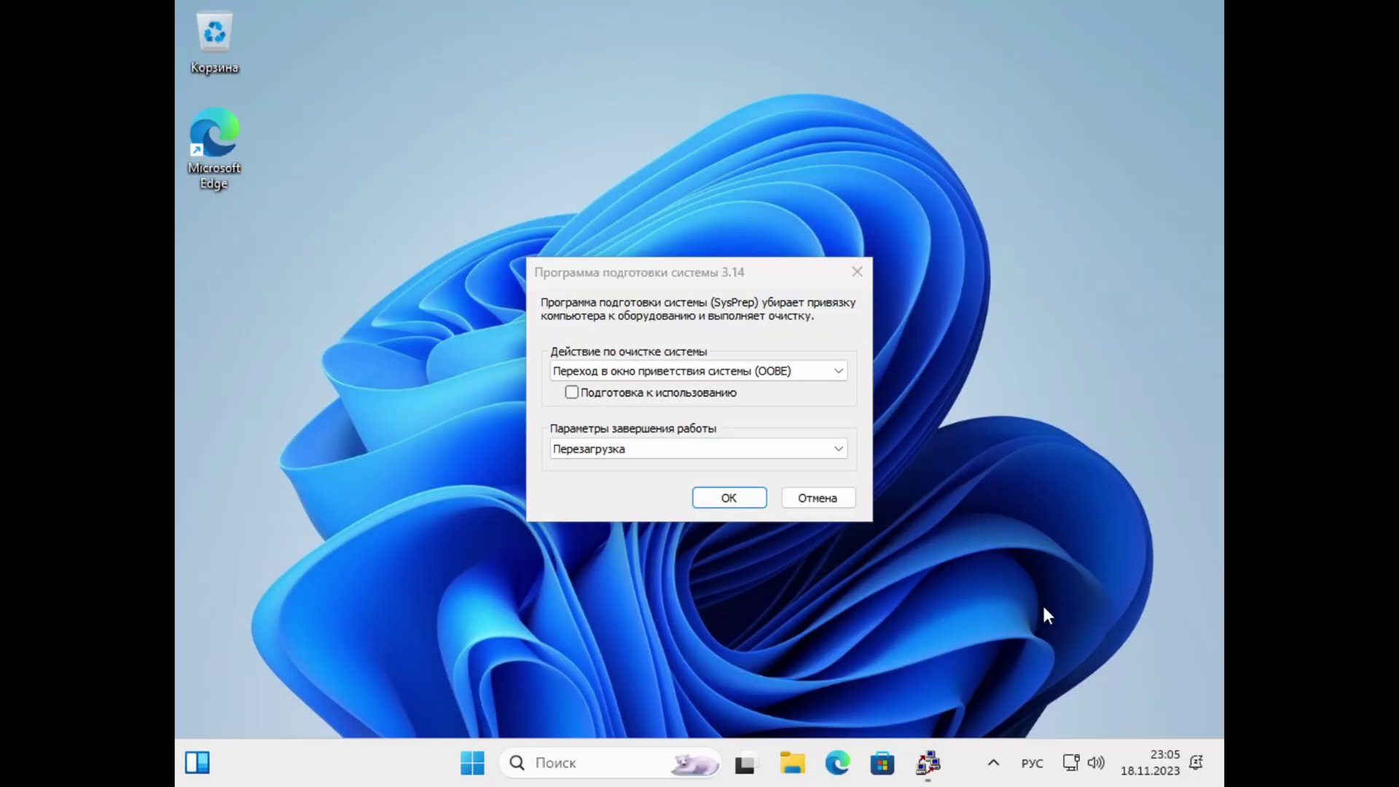
- Examine the Settings home page, the contents of drive C: and the Start menu of the fresh Windows installation
key("super+i")
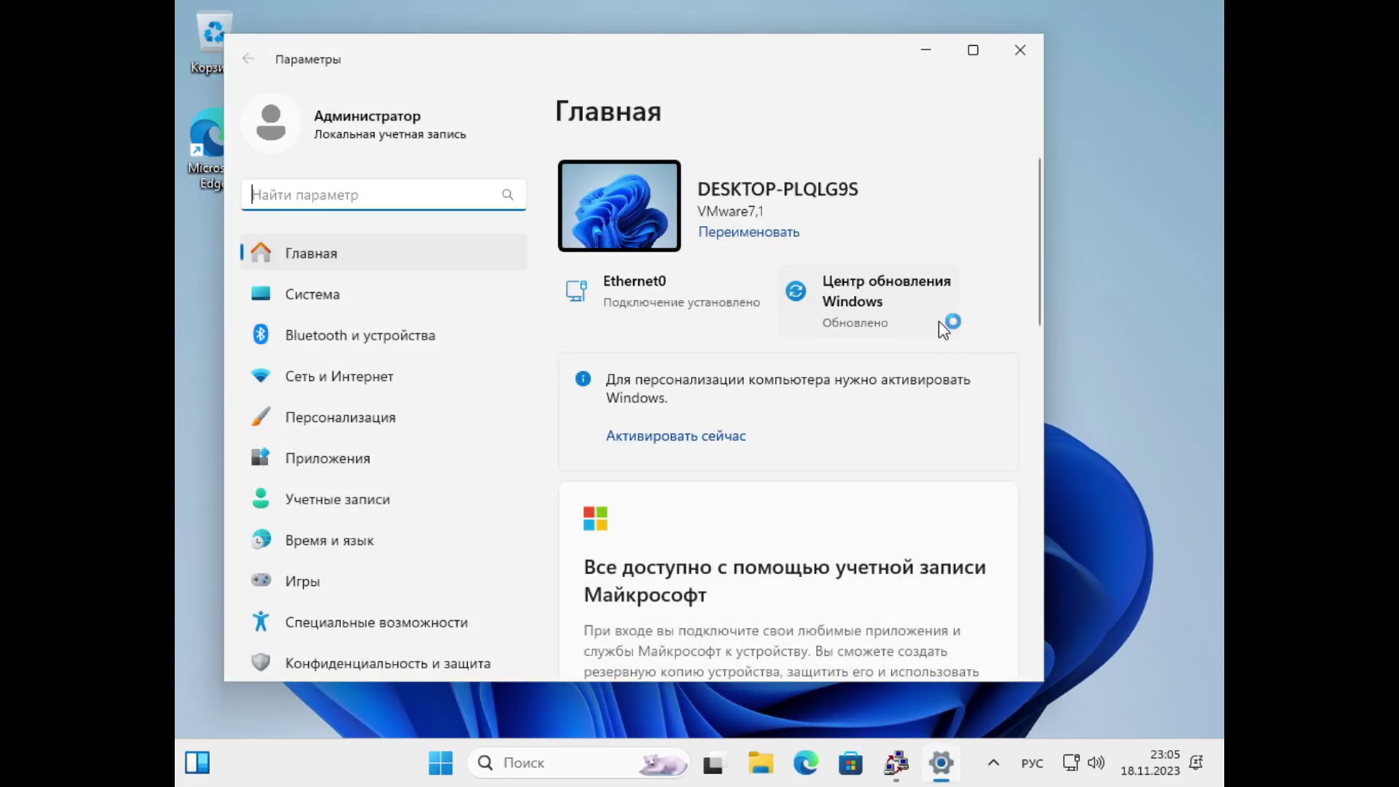
left_click(1020, 50)
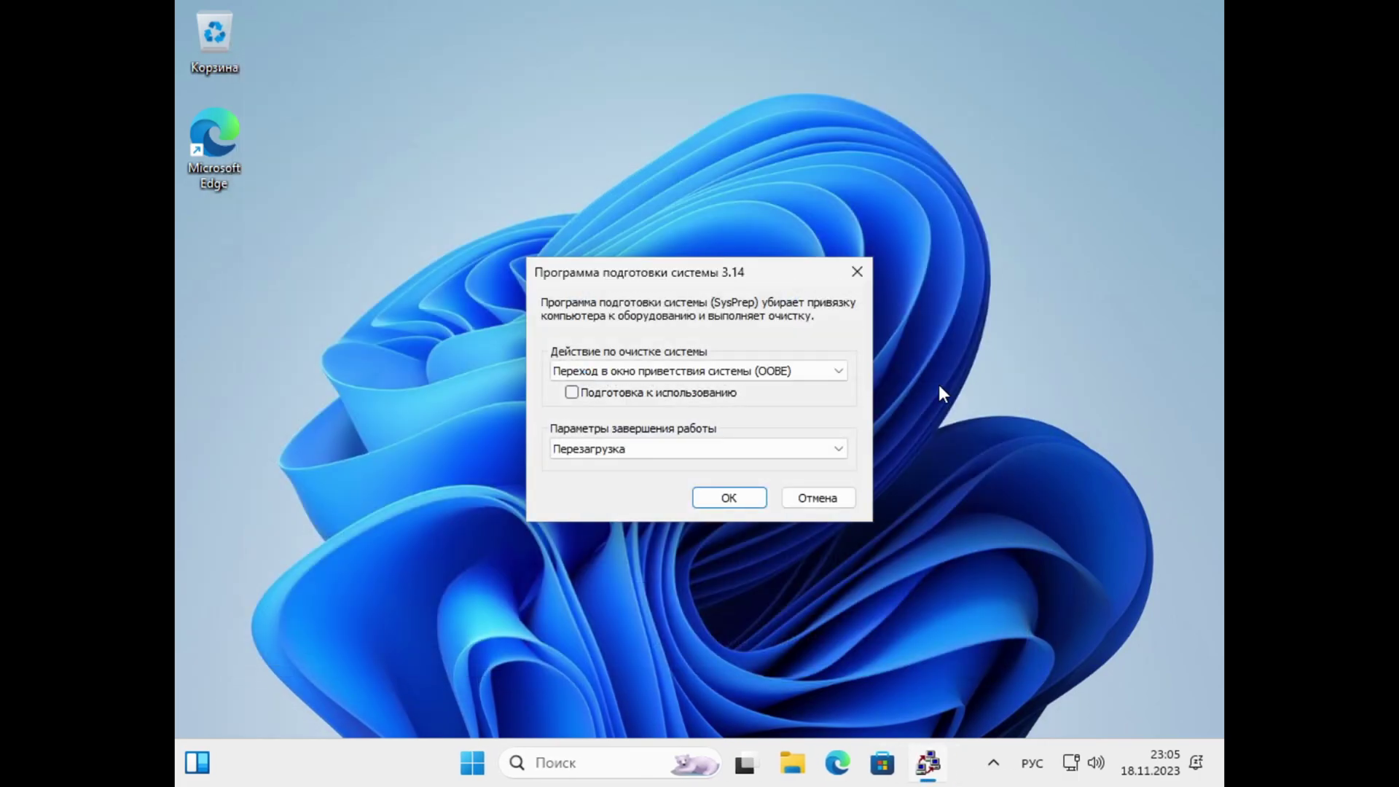
key("super+e")
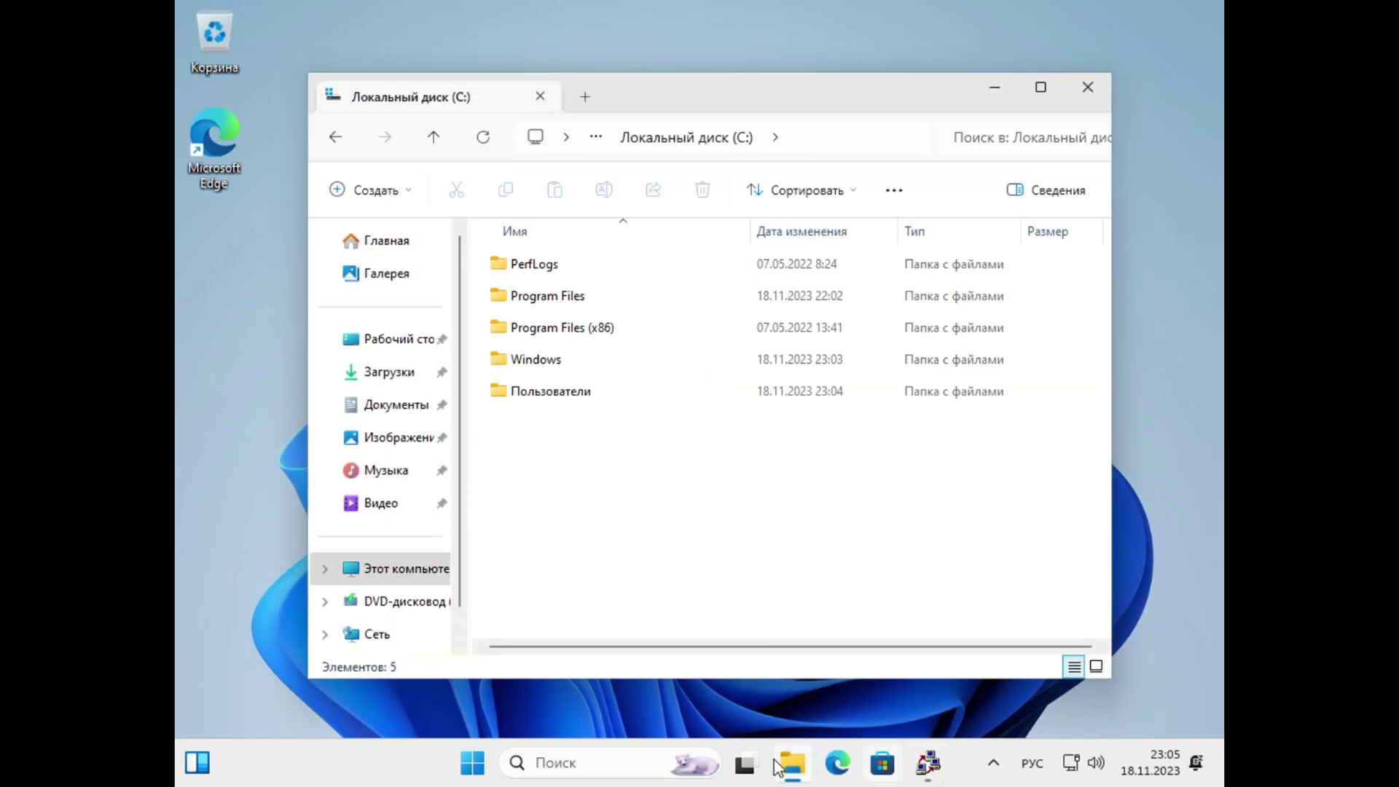
left_click(472, 762)
left_click(955, 235)
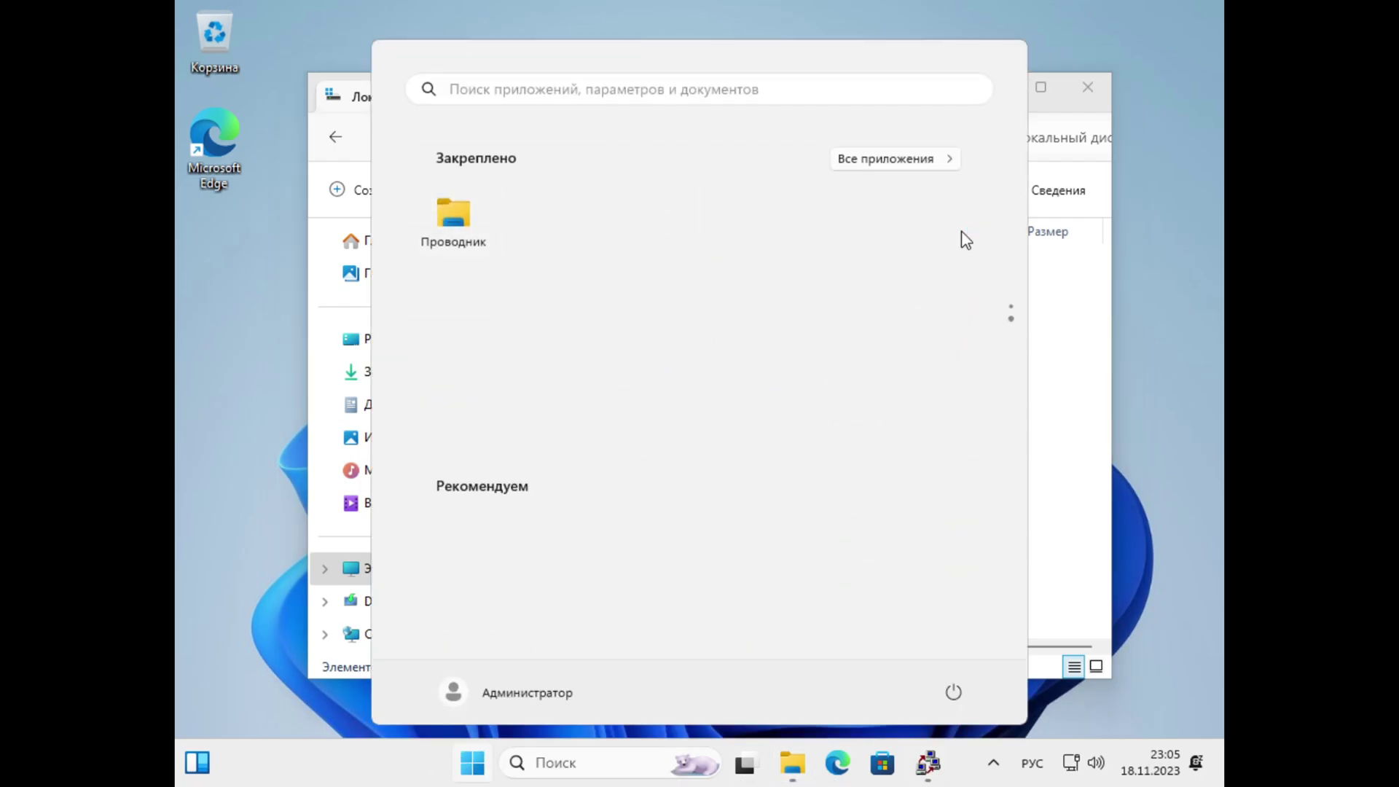
scroll(359, 491, "down", 2)
scroll(352, 381, "up", 2)
scroll(665, 434, "down", 5)
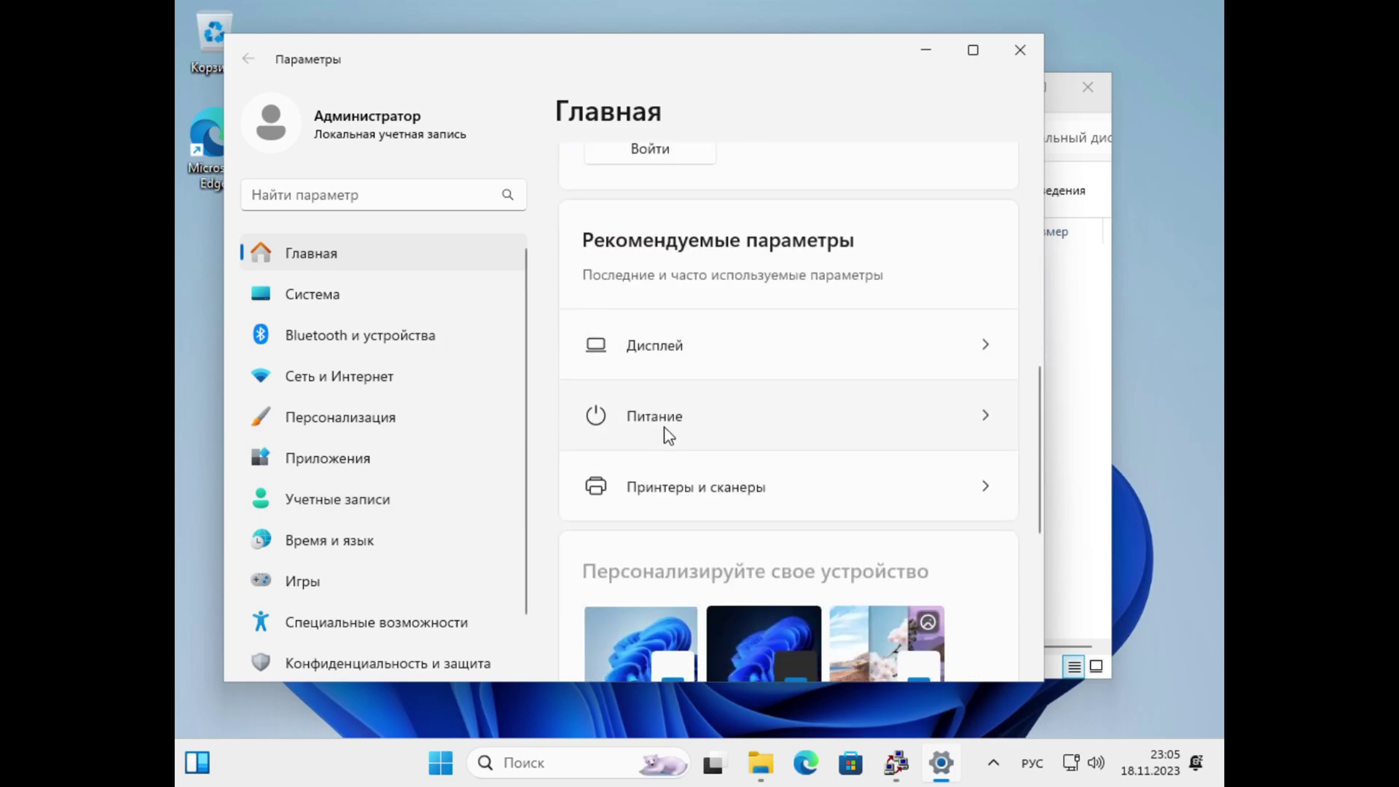
left_click(1020, 50)
left_click_drag(877, 97, 828, 115)
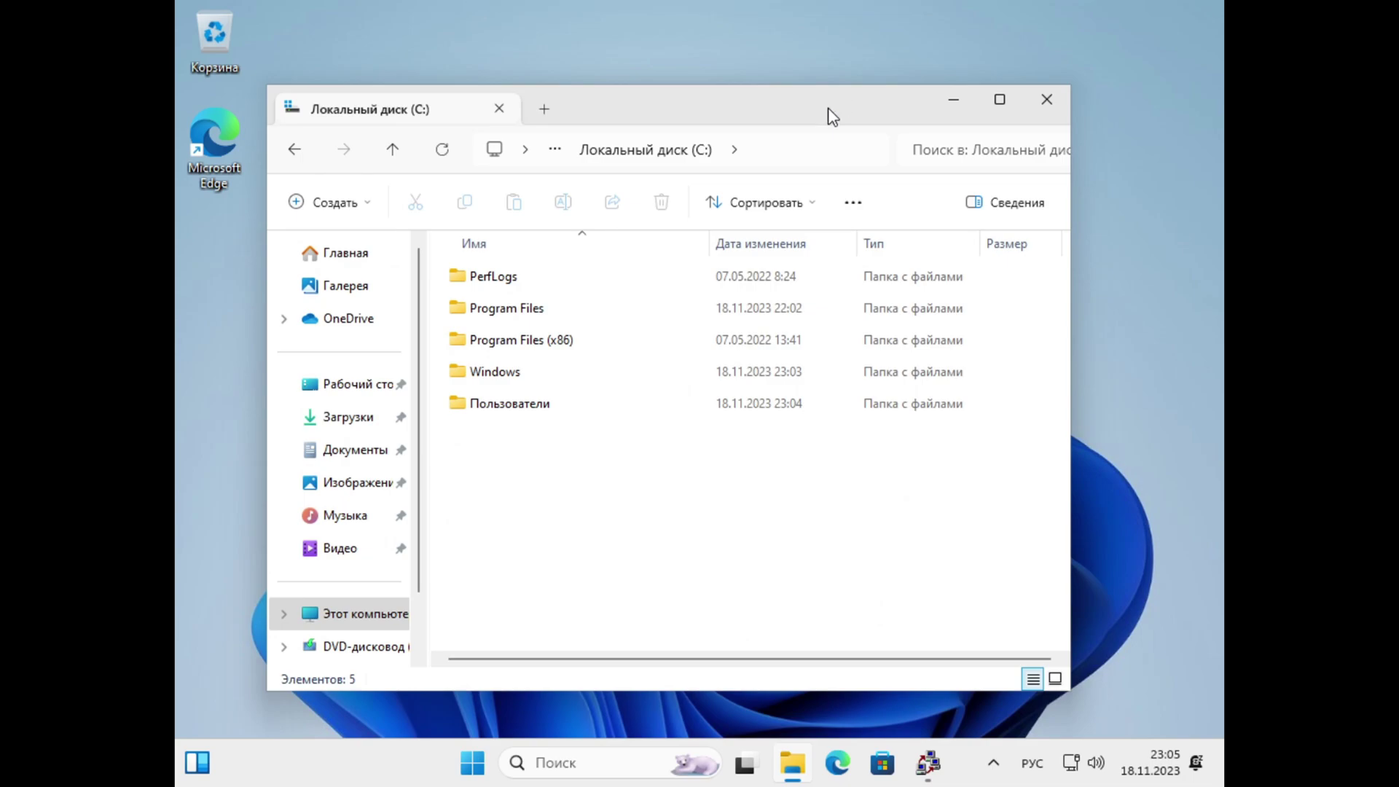
- Connect the host's AdderlyWindowsPE USB drive to the virtual machine
mouse_move(185, 8)
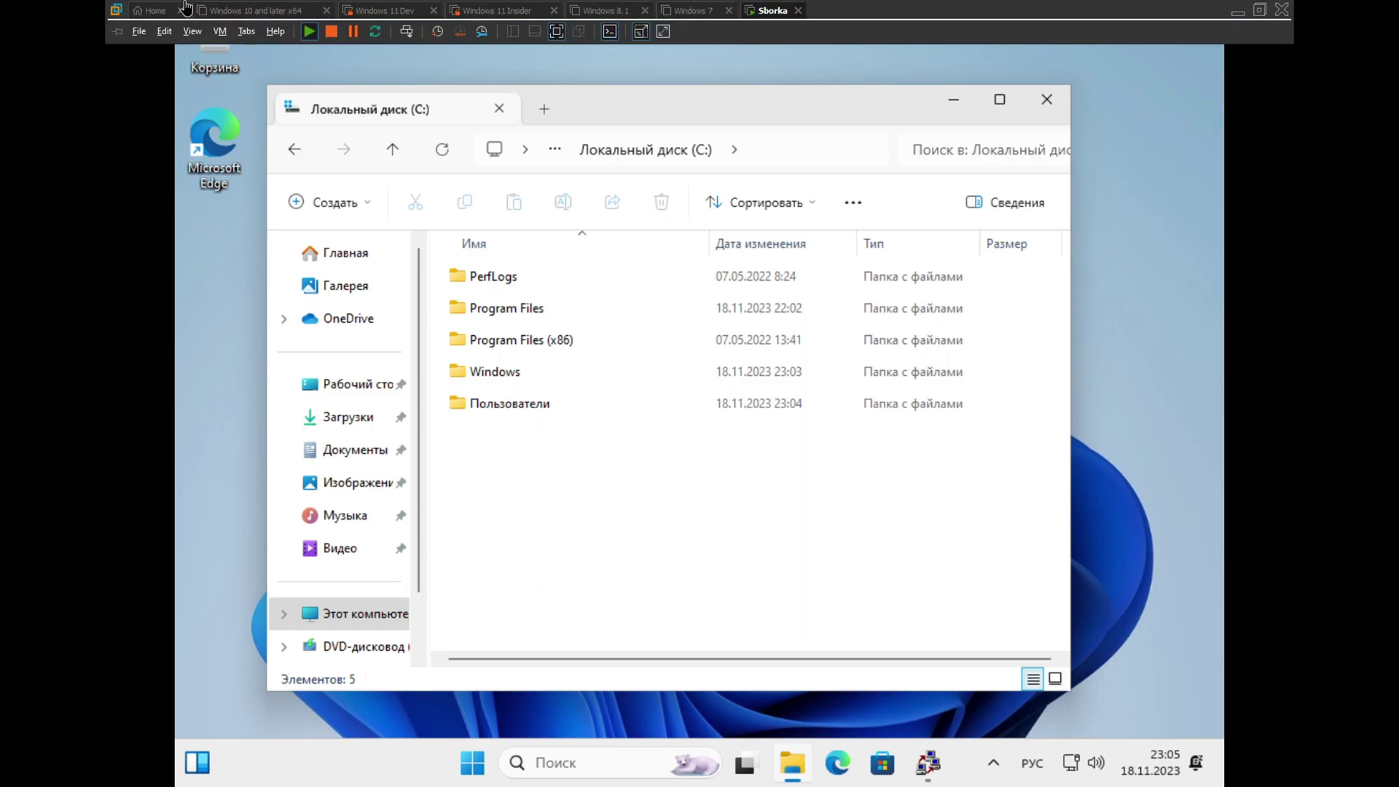
left_click(219, 30)
mouse_move(306, 66)
mouse_move(523, 137)
left_click(715, 137)
left_click(718, 440)
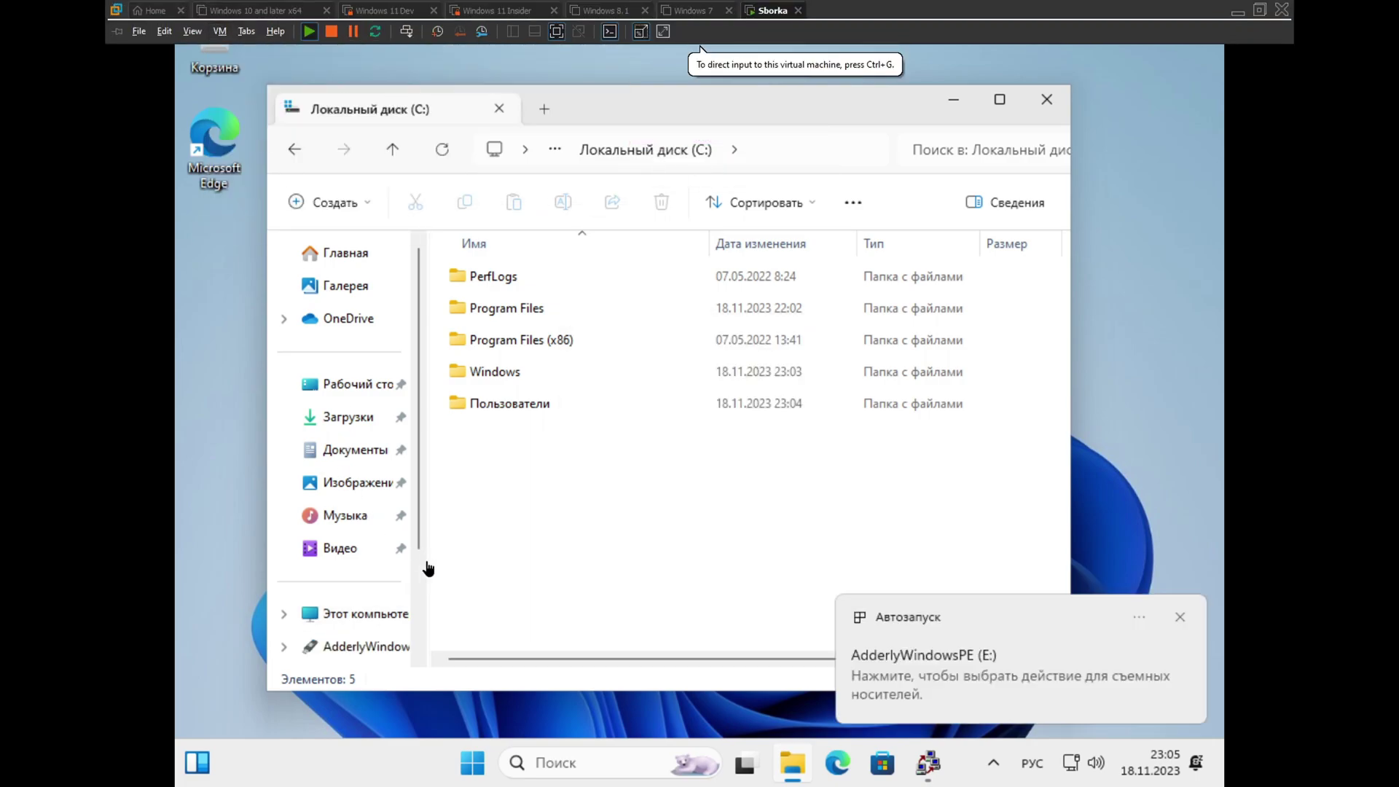
- Open the ForWin folder on the AdderlyWindowsPE (E:) drive
left_click(365, 613)
double_click(790, 368)
left_click(612, 151)
double_click(570, 343)
double_click(490, 368)
left_click_drag(785, 112, 872, 110)
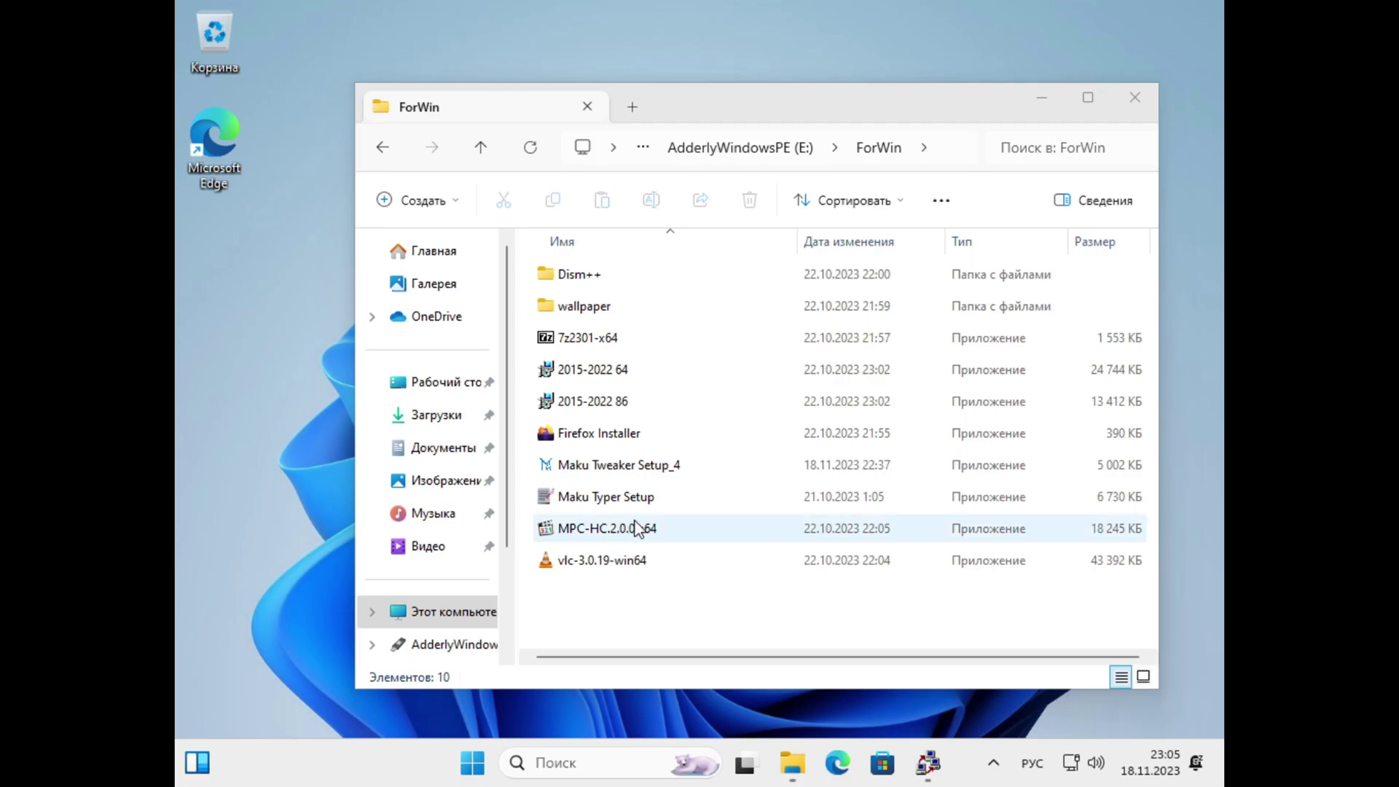
- Install the MPC-HC 2.0.0 x64 and VLC 3.0.19 media players from the ForWin folder
double_click(667, 530)
left_click(804, 420)
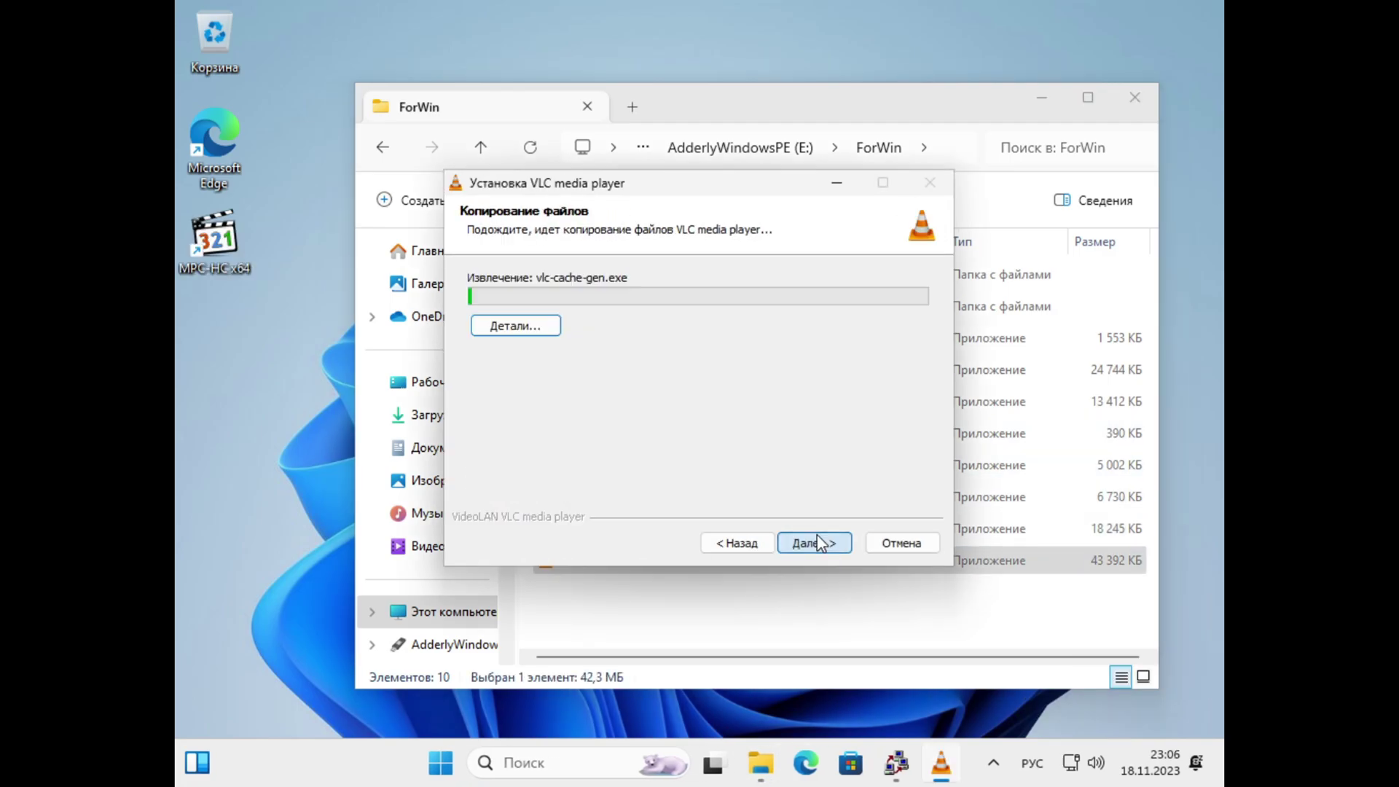
left_click_drag(677, 191, 690, 234)
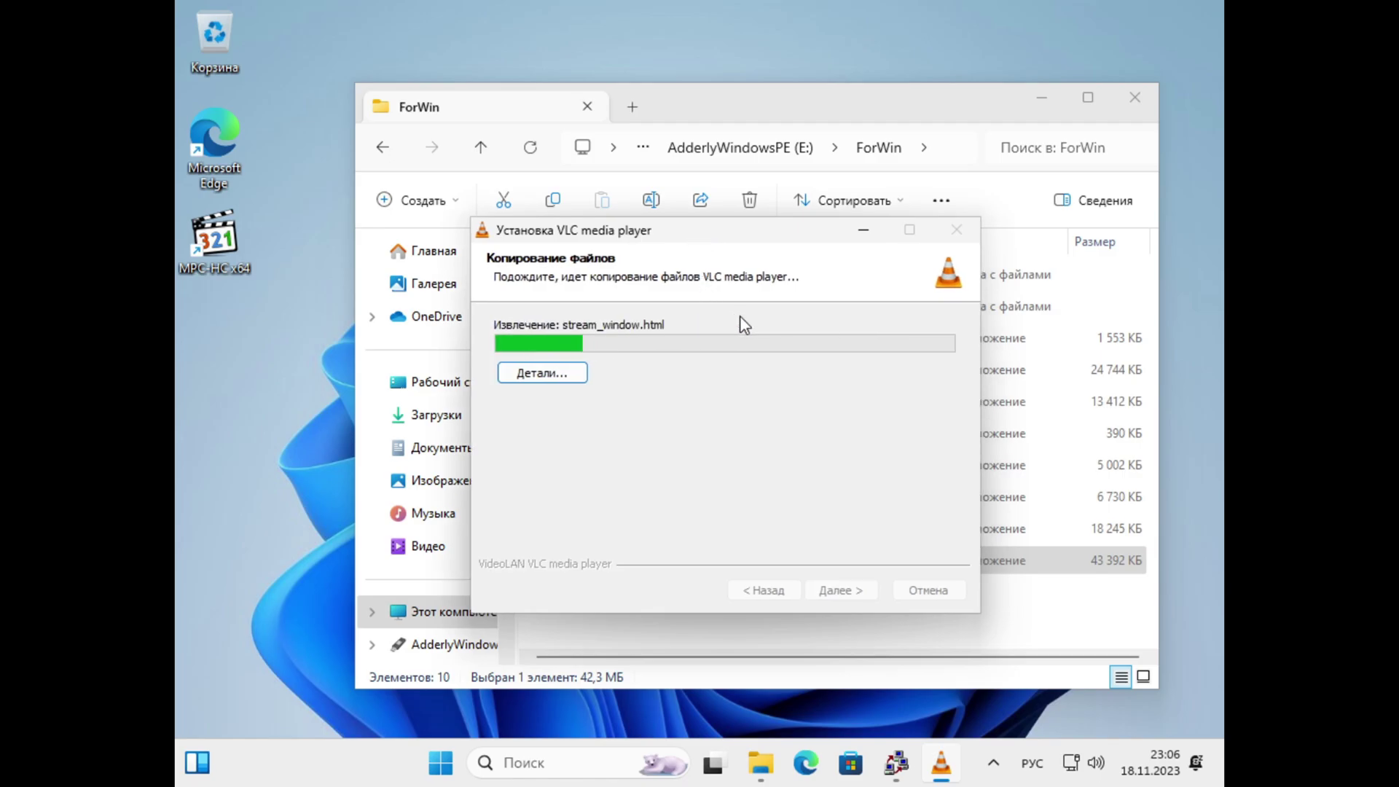
left_click(580, 374)
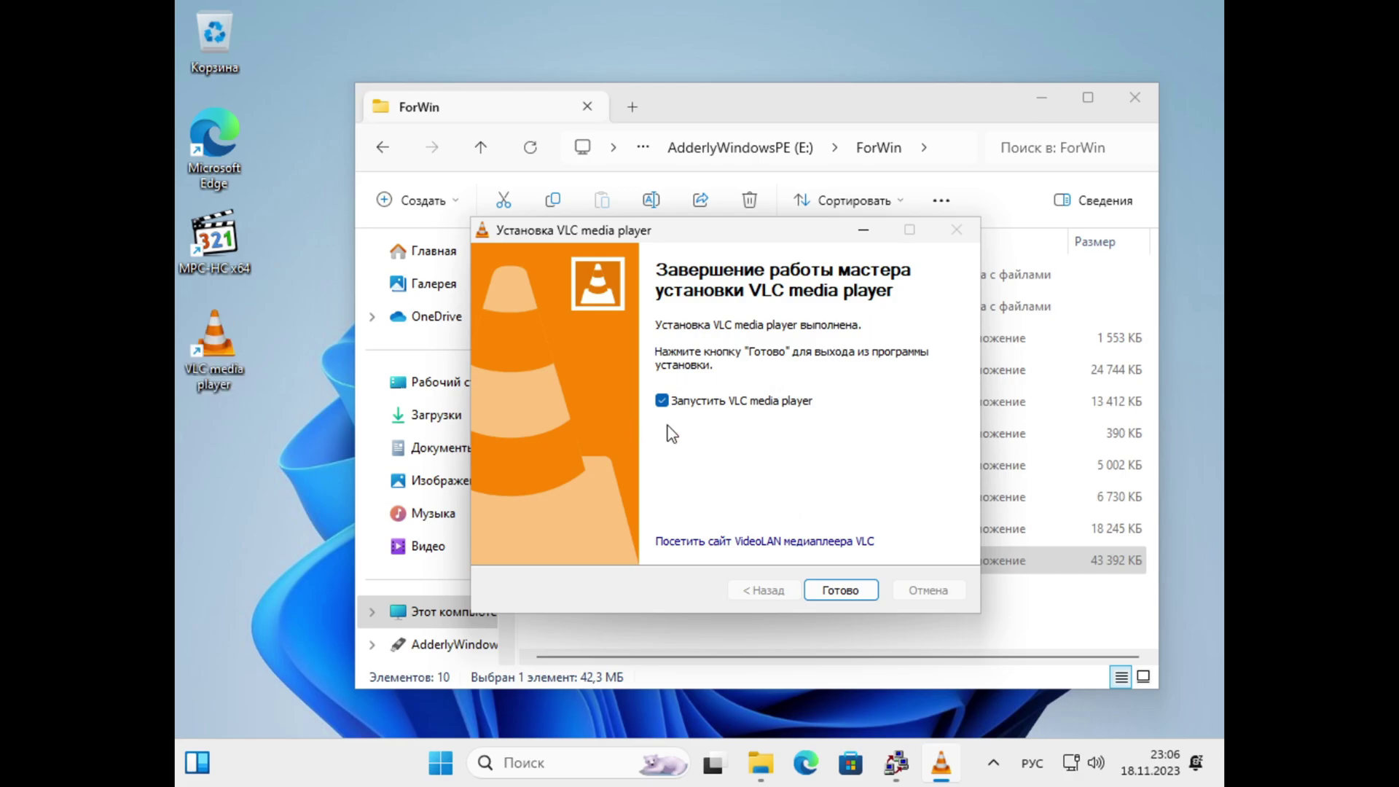
left_click(840, 590)
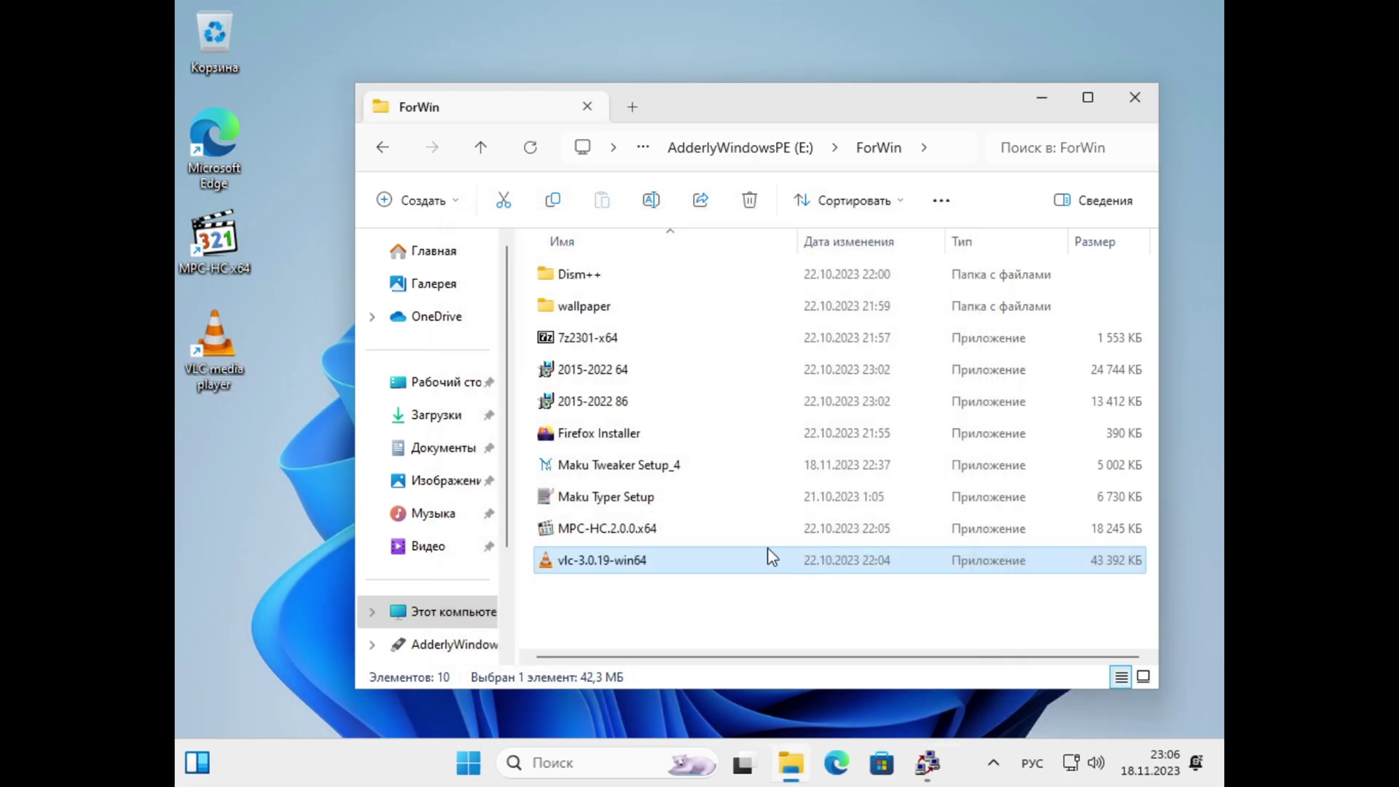
- Install MakuTyper 1.12.3 from the ForWin folder for all users, accepting the licence agreement
double_click(727, 502)
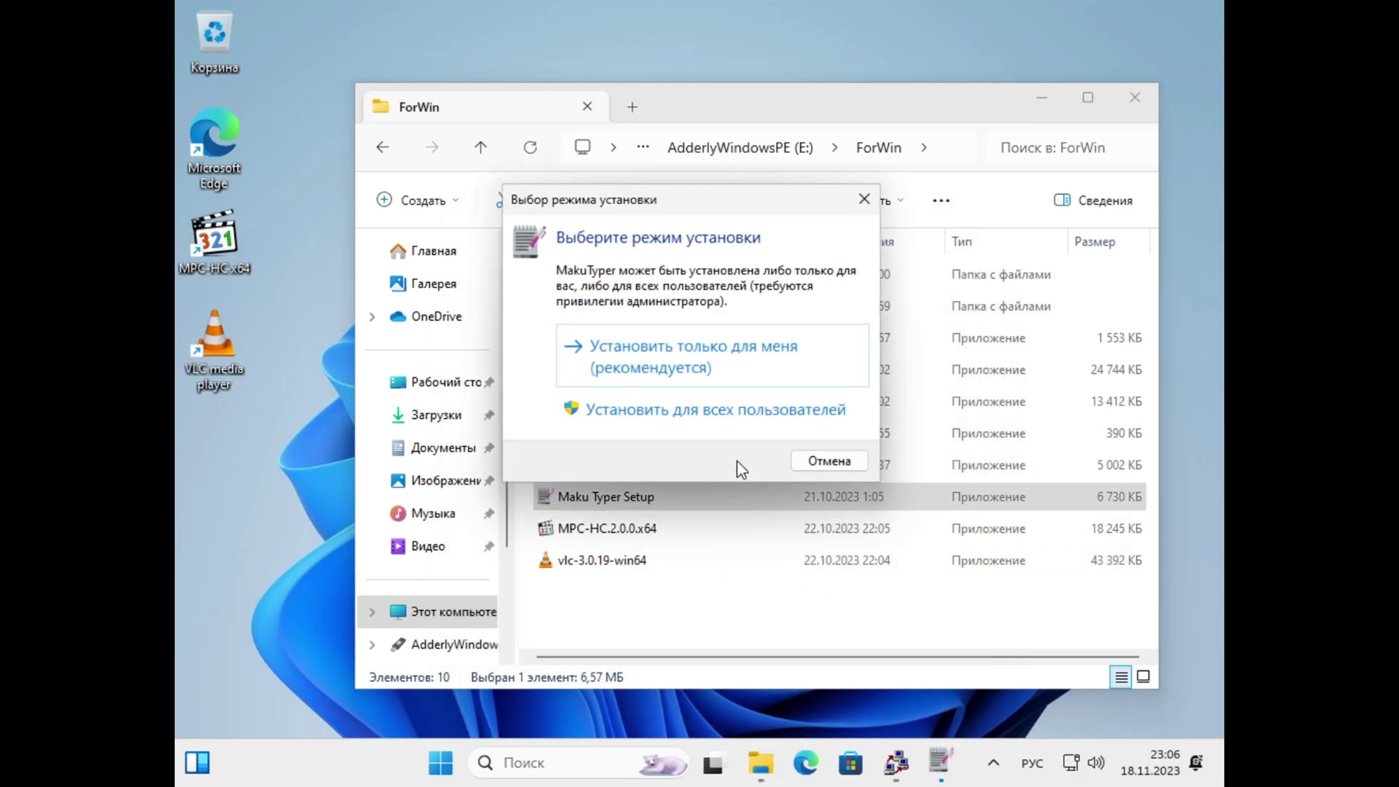
left_click(756, 427)
left_click(823, 431)
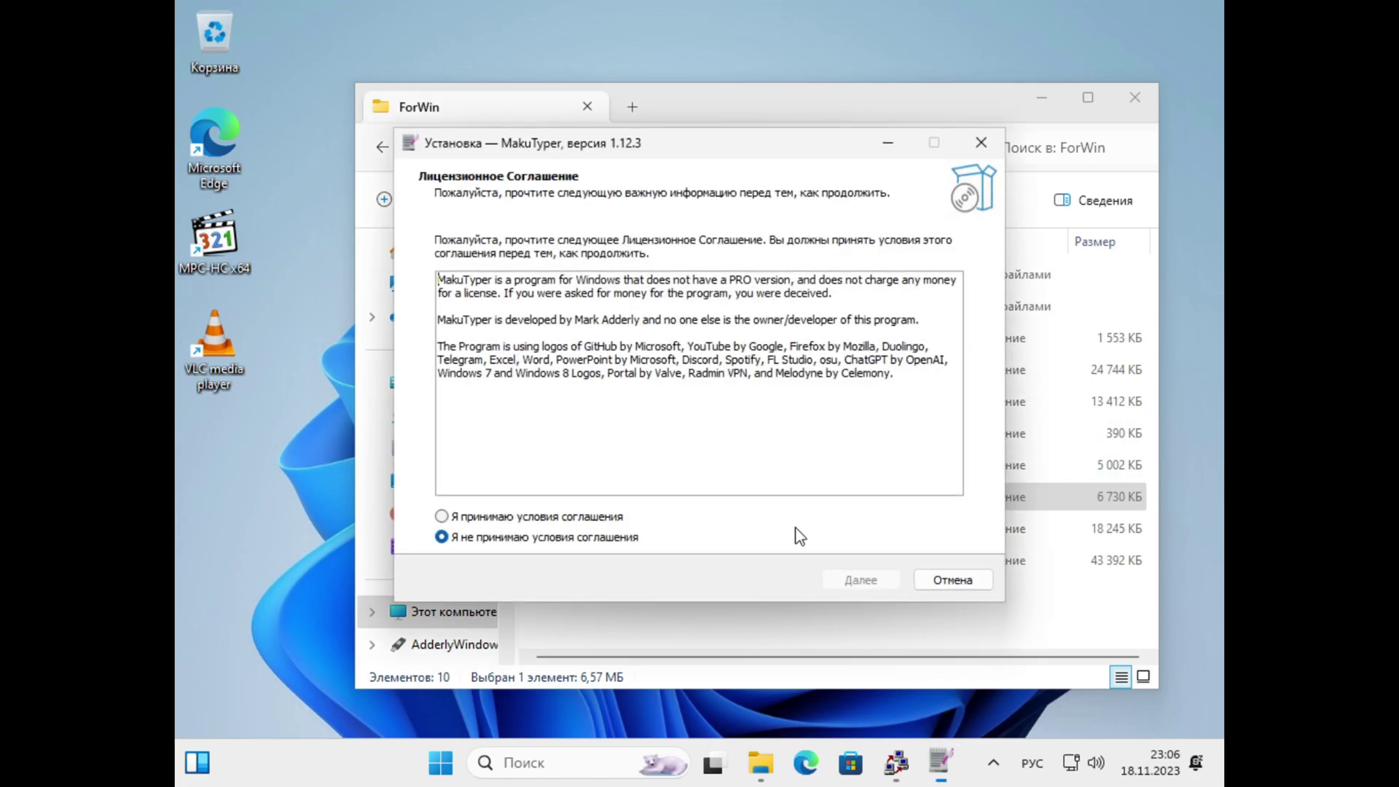
left_click(618, 517)
left_click(858, 580)
left_click(859, 580)
left_click(796, 580)
left_click(573, 304)
left_click(876, 579)
left_click(876, 579)
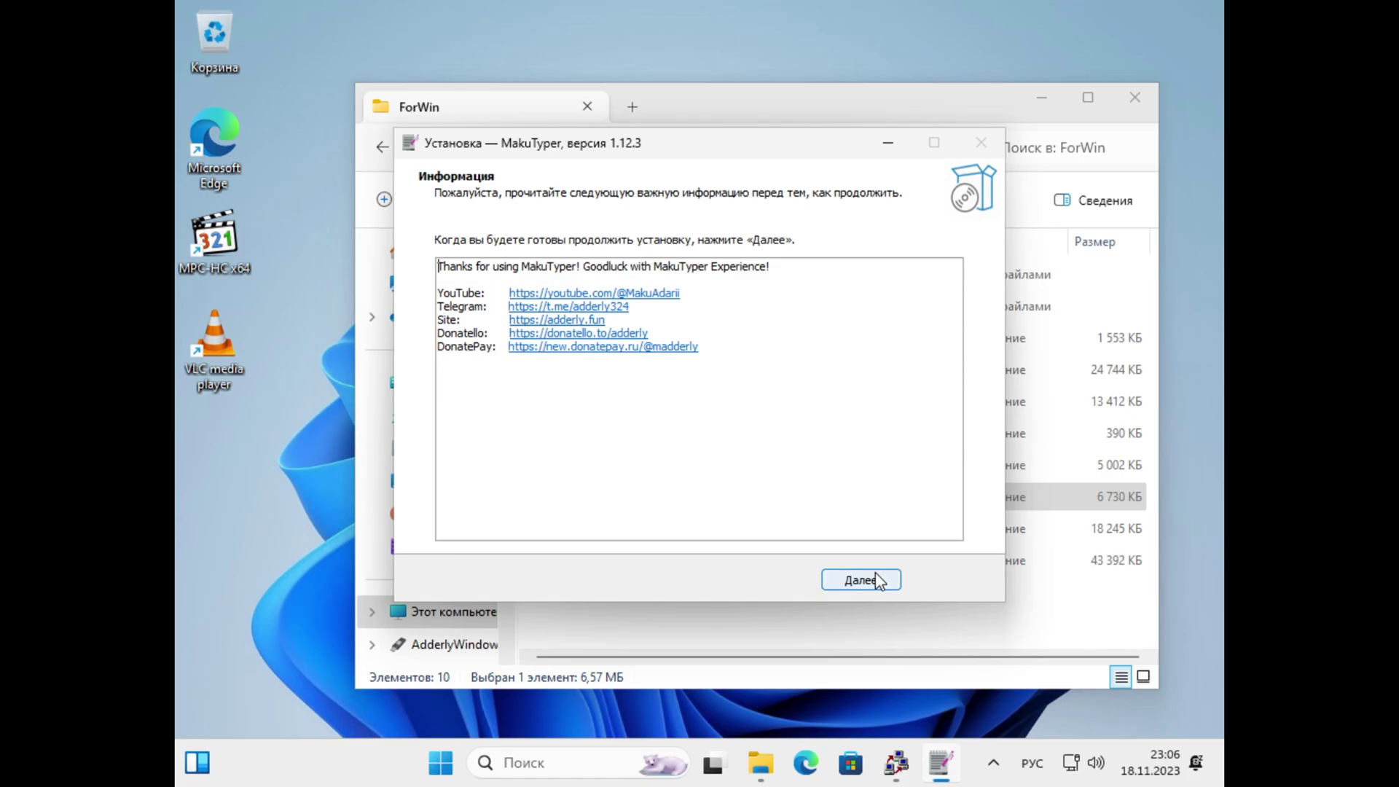
left_click(887, 579)
left_click(878, 579)
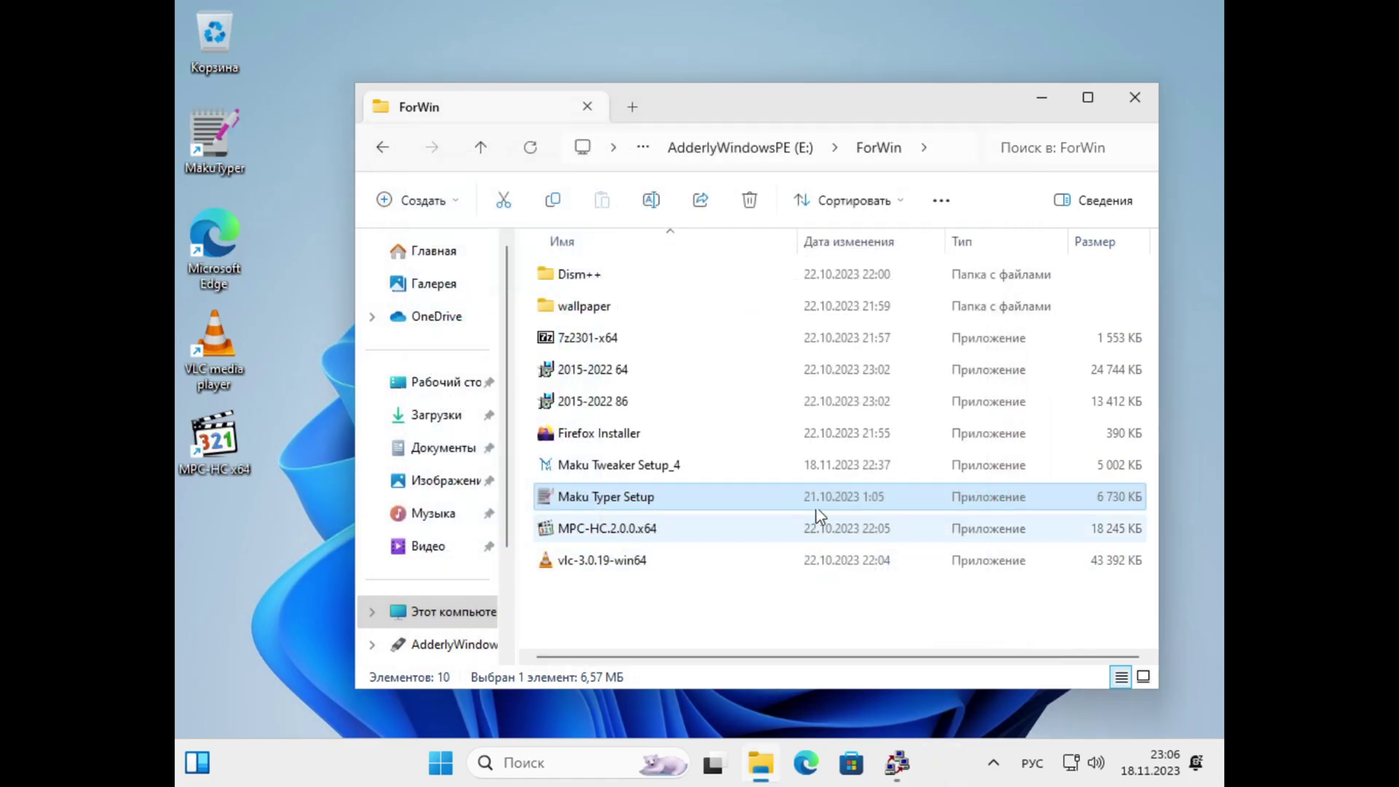
- Install MakuTweaker 1.61.1 from the ForWin folder, accepting the licence agreement
double_click(870, 464)
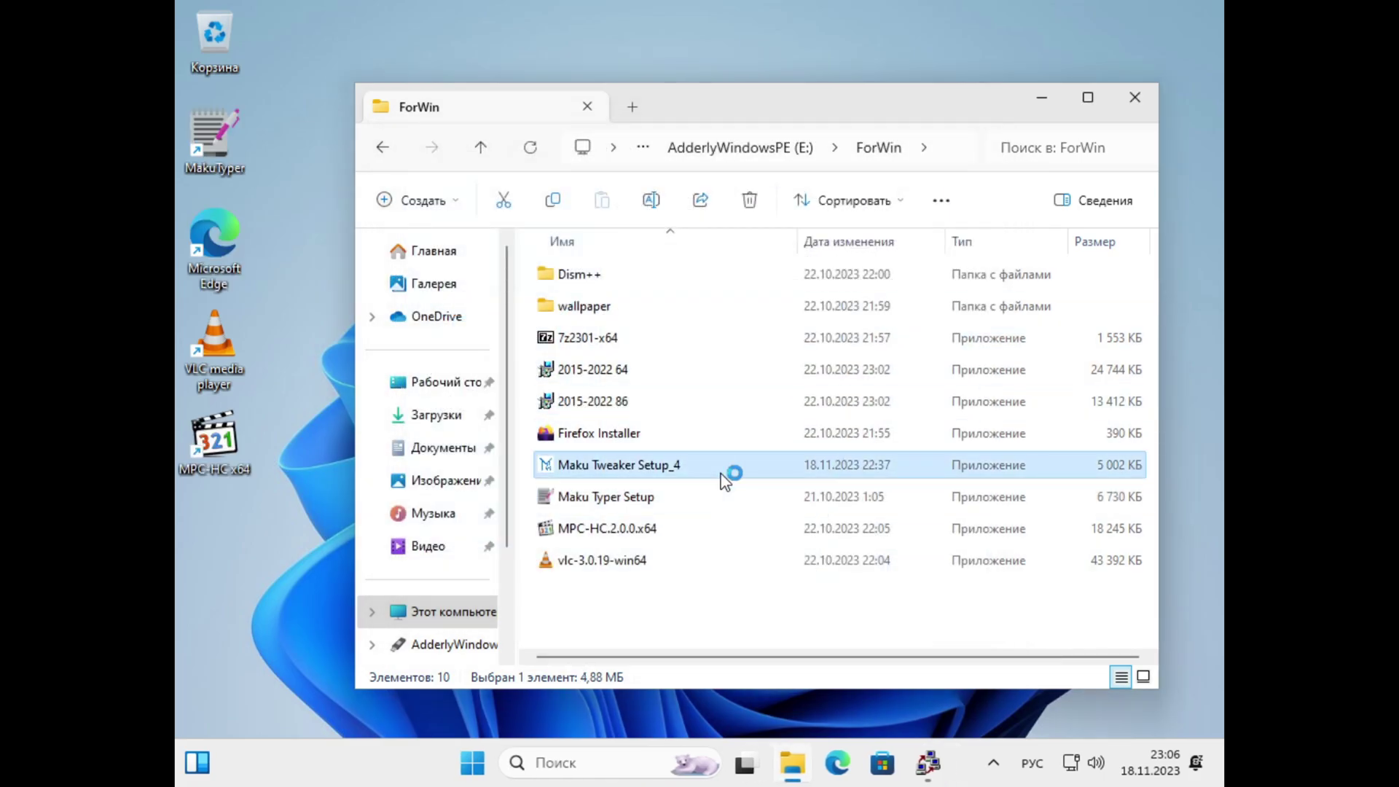
left_click(837, 431)
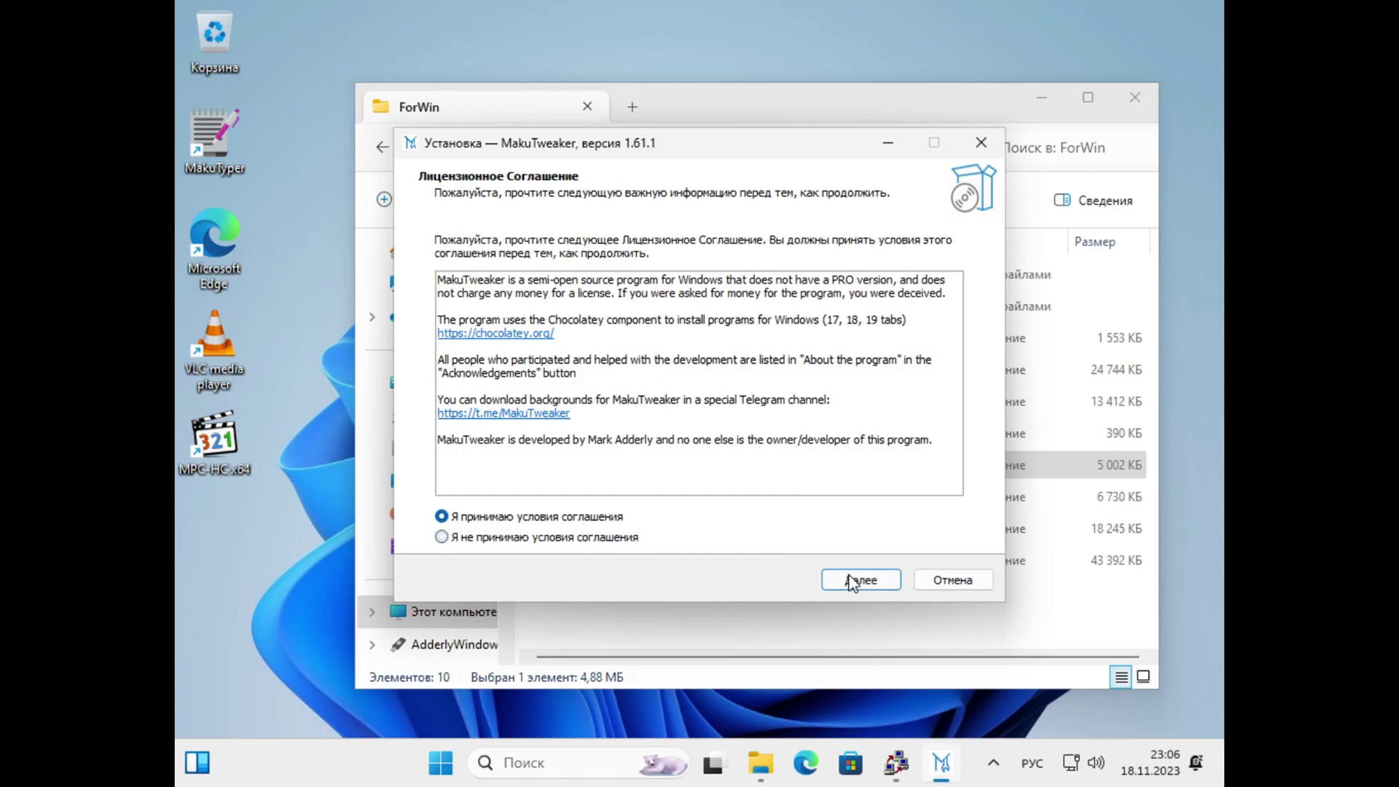
left_click(859, 579)
left_click(860, 579)
left_click(860, 579)
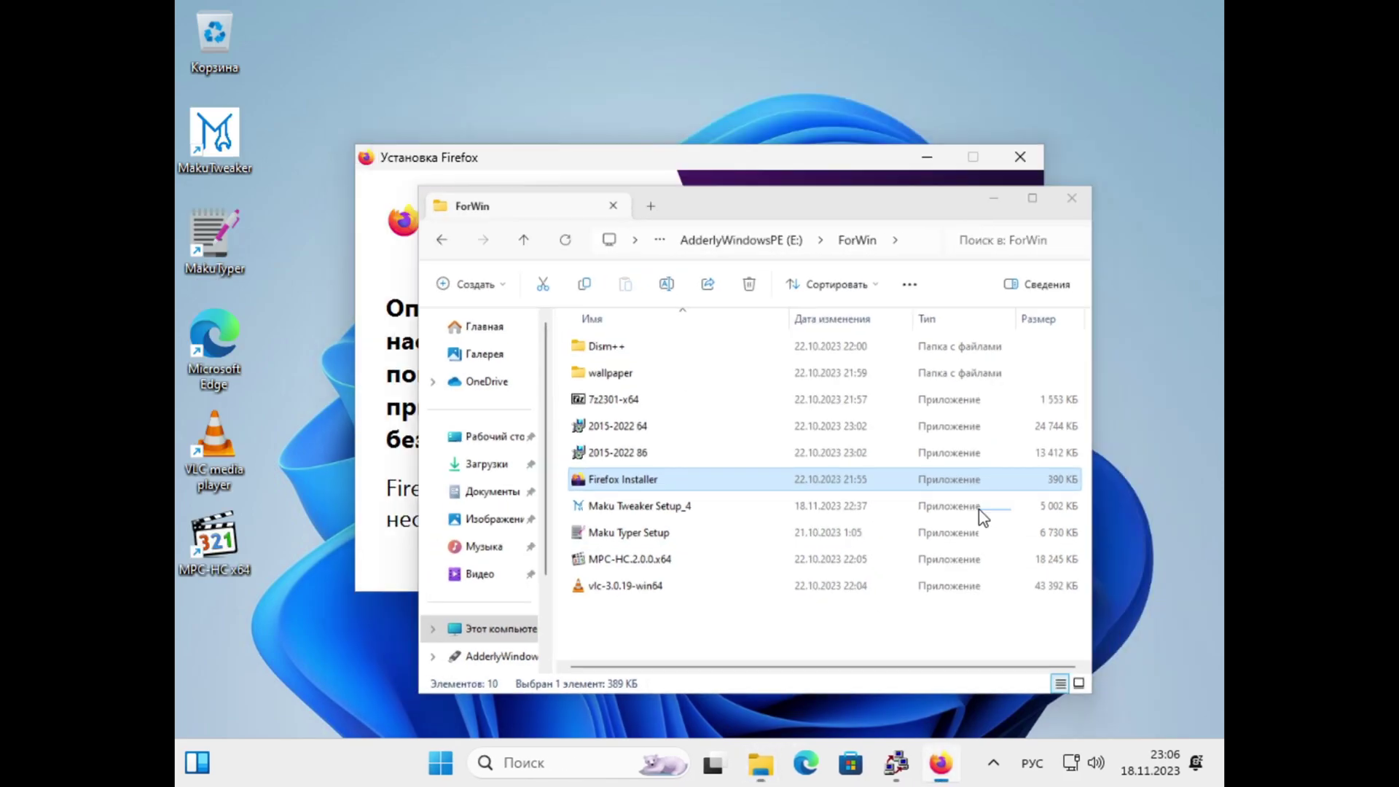
- Install Firefox and 7-Zip 23.01 (x64) from the ForWin folder, with 7-Zip in C:\Program Files\7-Zip\
left_click_drag(705, 158, 774, 80)
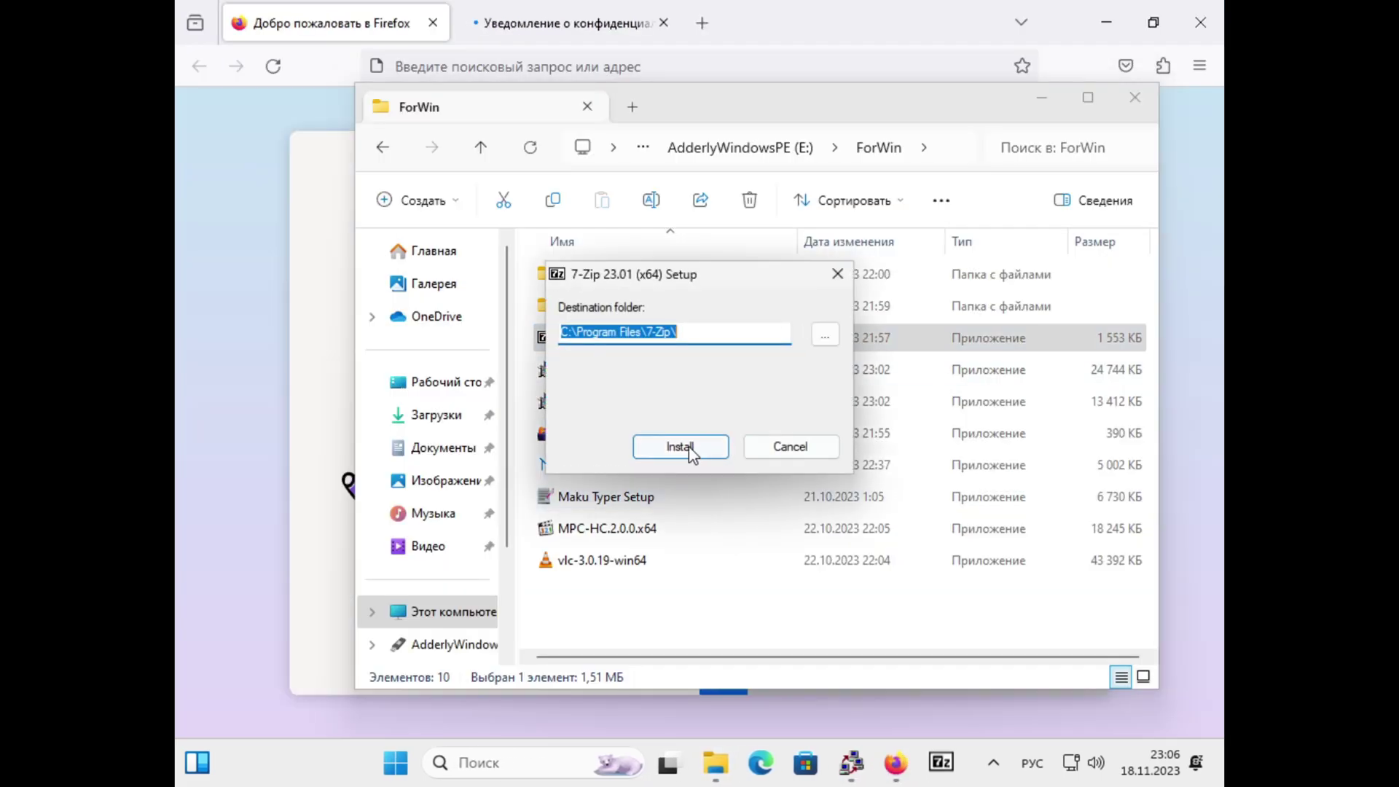
left_click(687, 447)
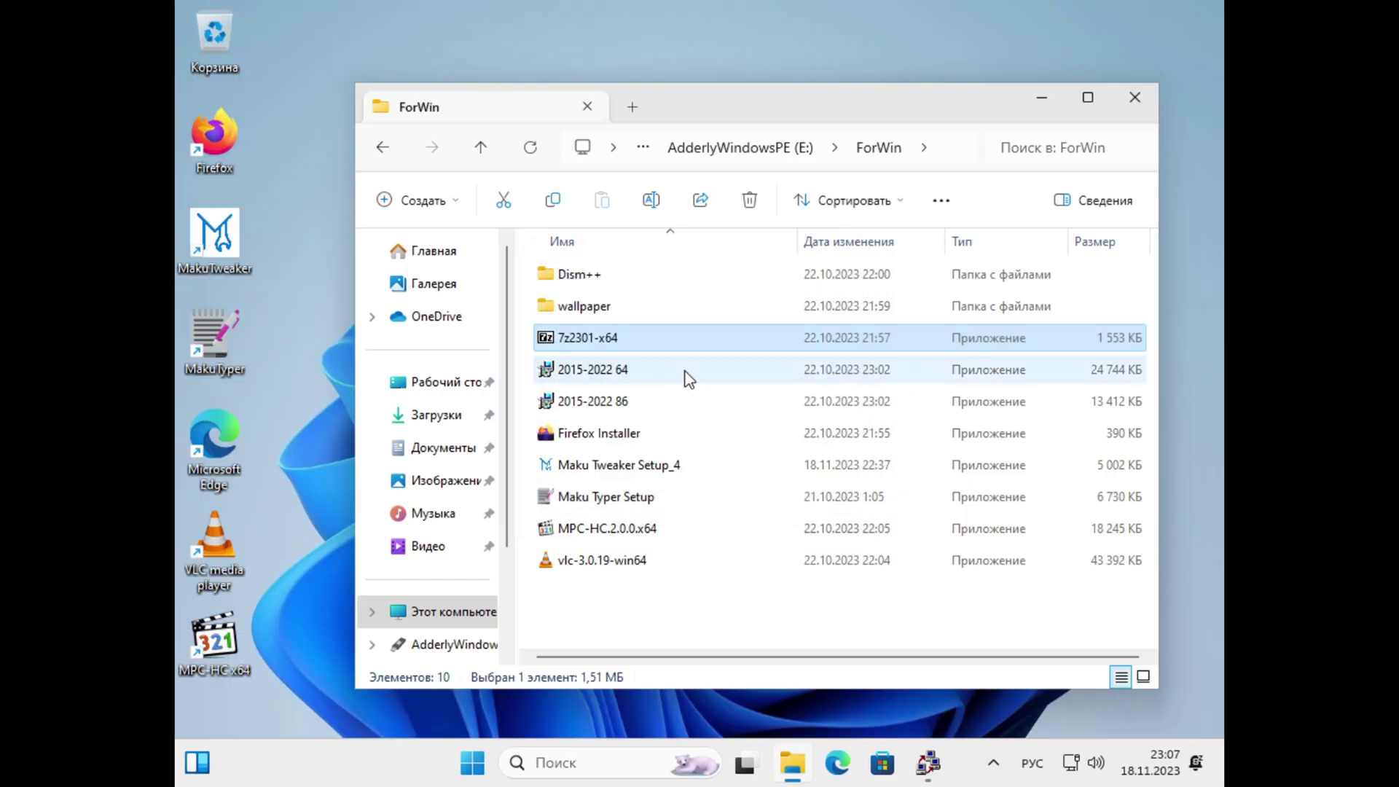
- Install the x86 and x64 Microsoft Visual C++ 2015-2022 Redistributables from the ForWin folder
left_click(557, 374)
double_click(593, 400)
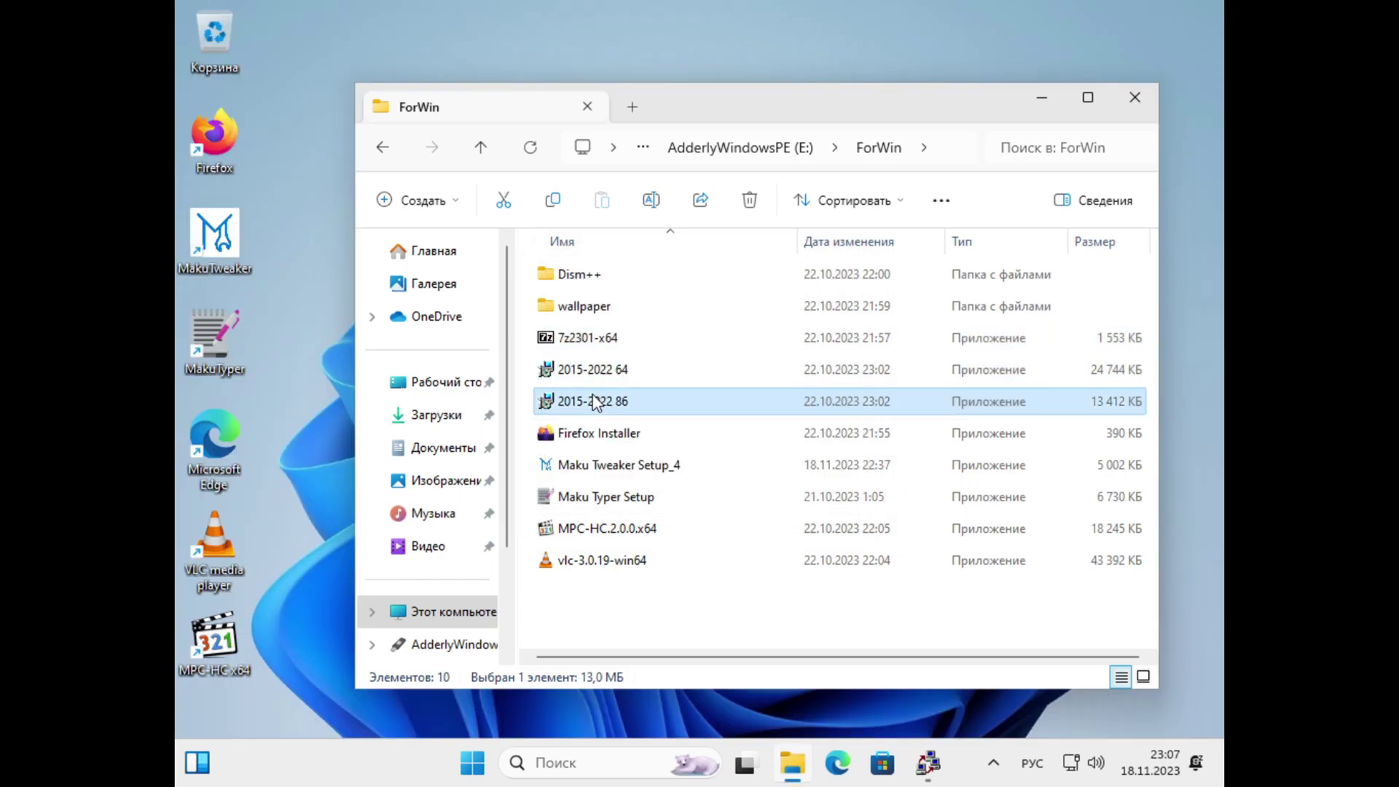
left_click(769, 500)
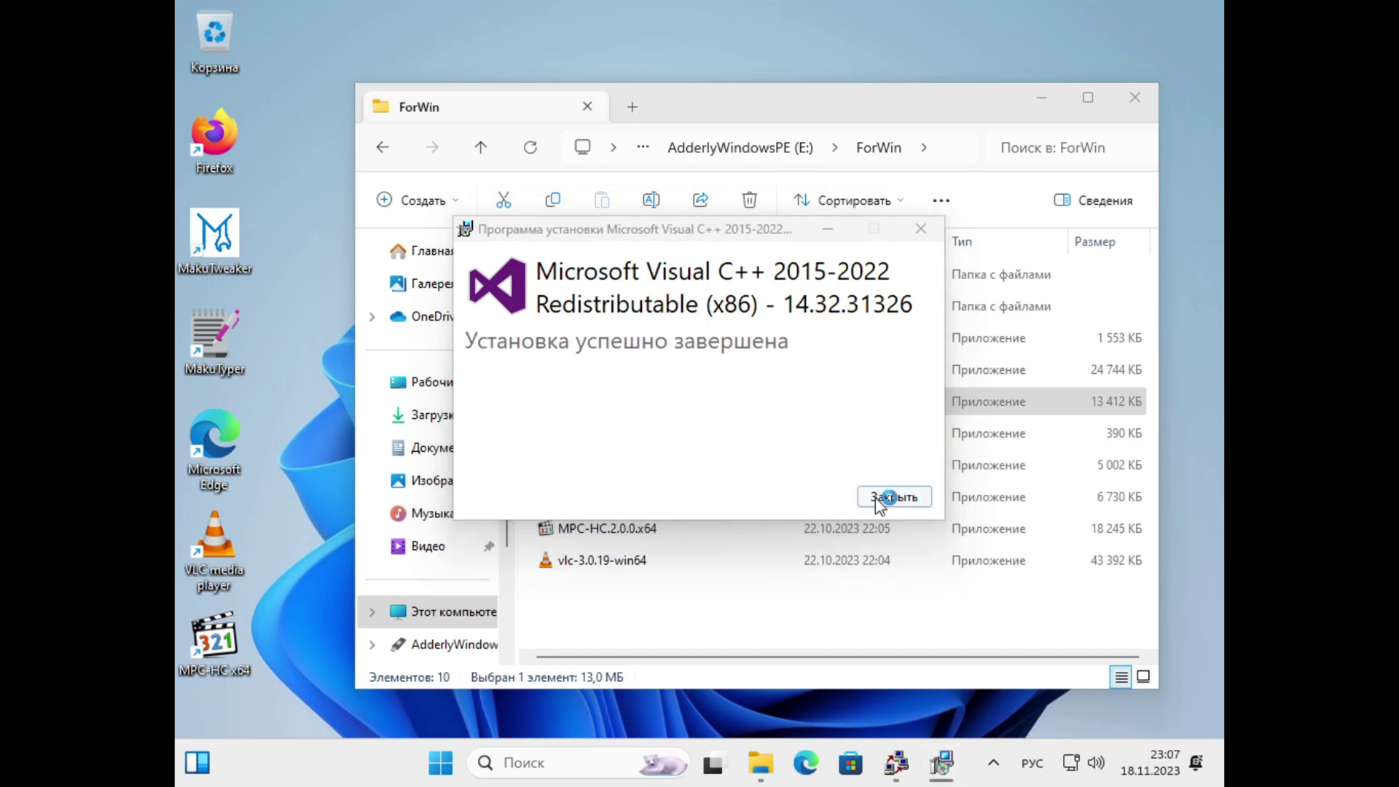
left_click(892, 495)
double_click(746, 369)
left_click(477, 459)
left_click(809, 498)
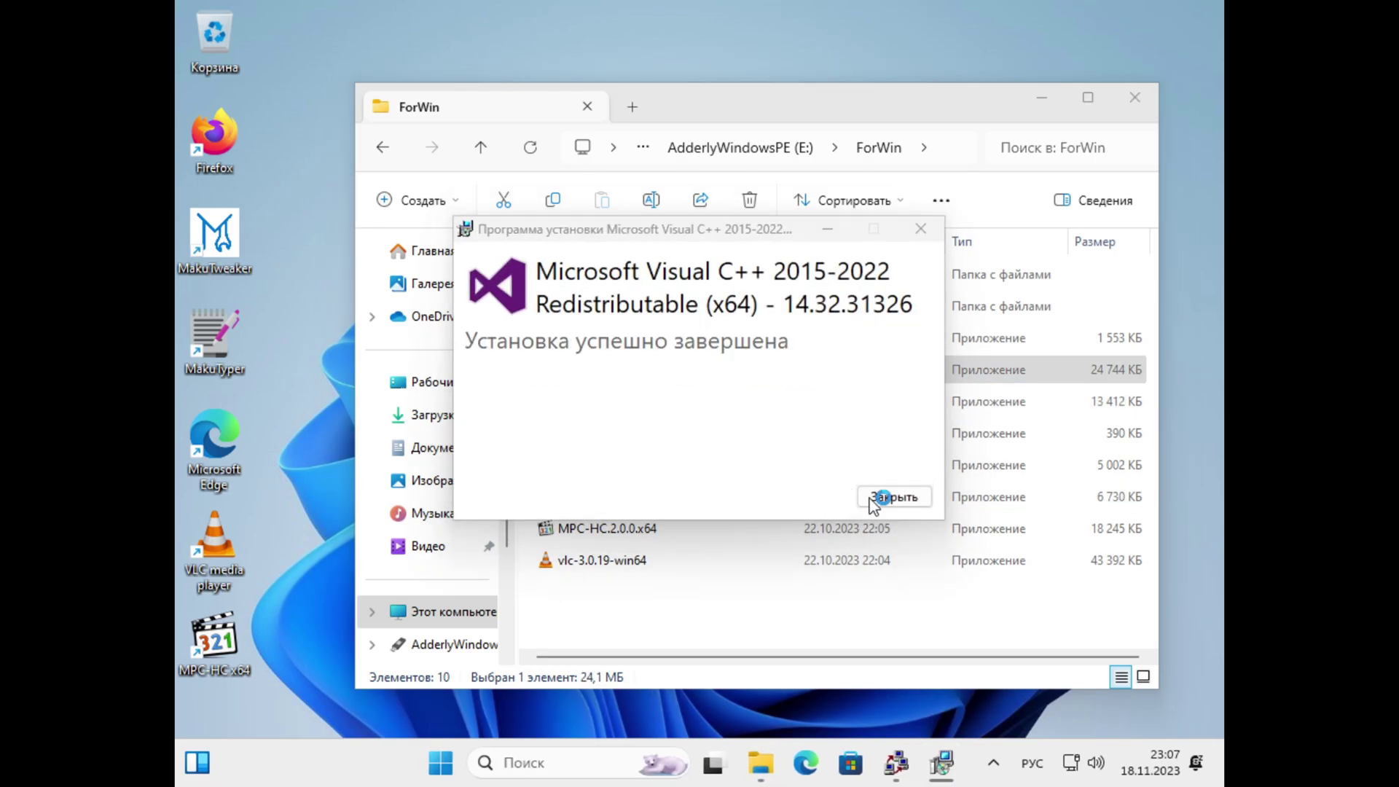
left_click(880, 501)
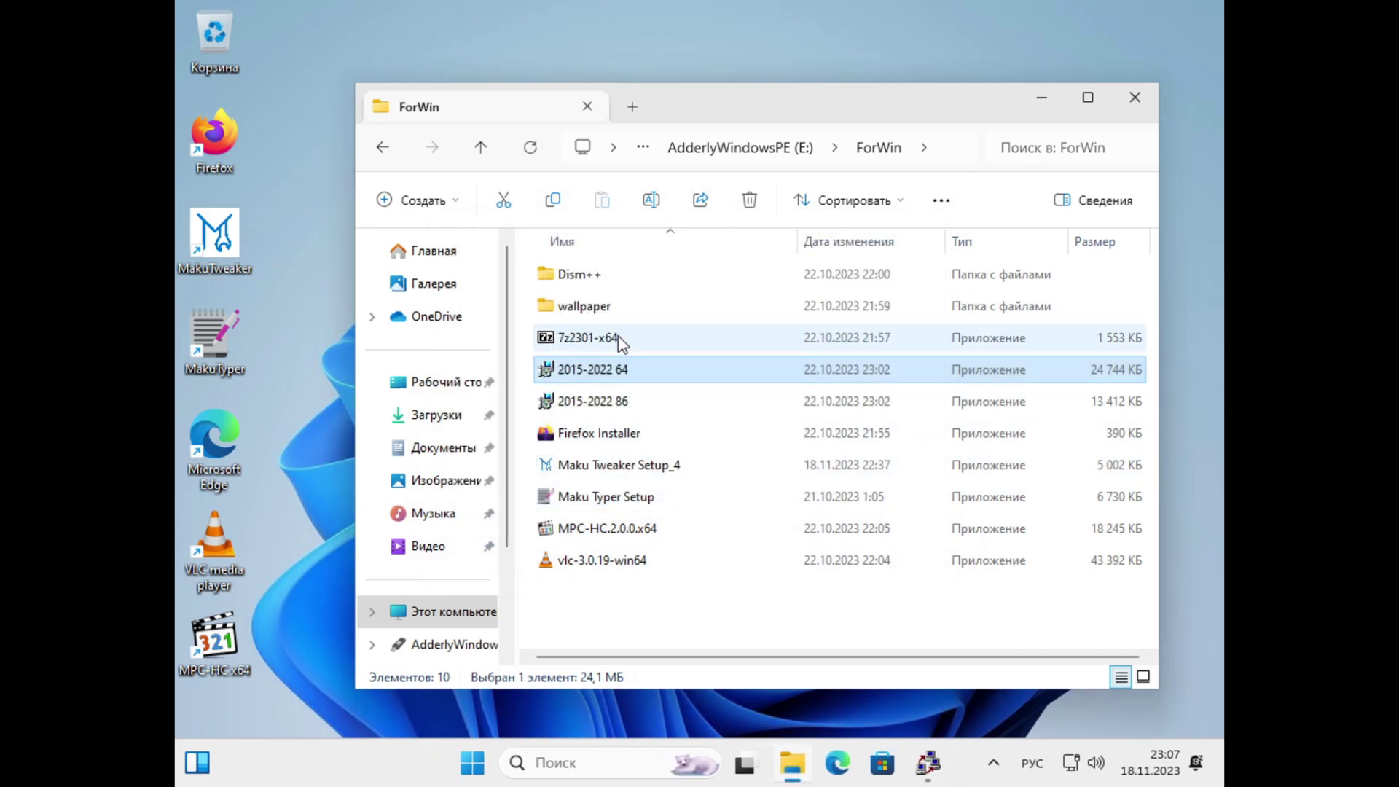
left_click(653, 596)
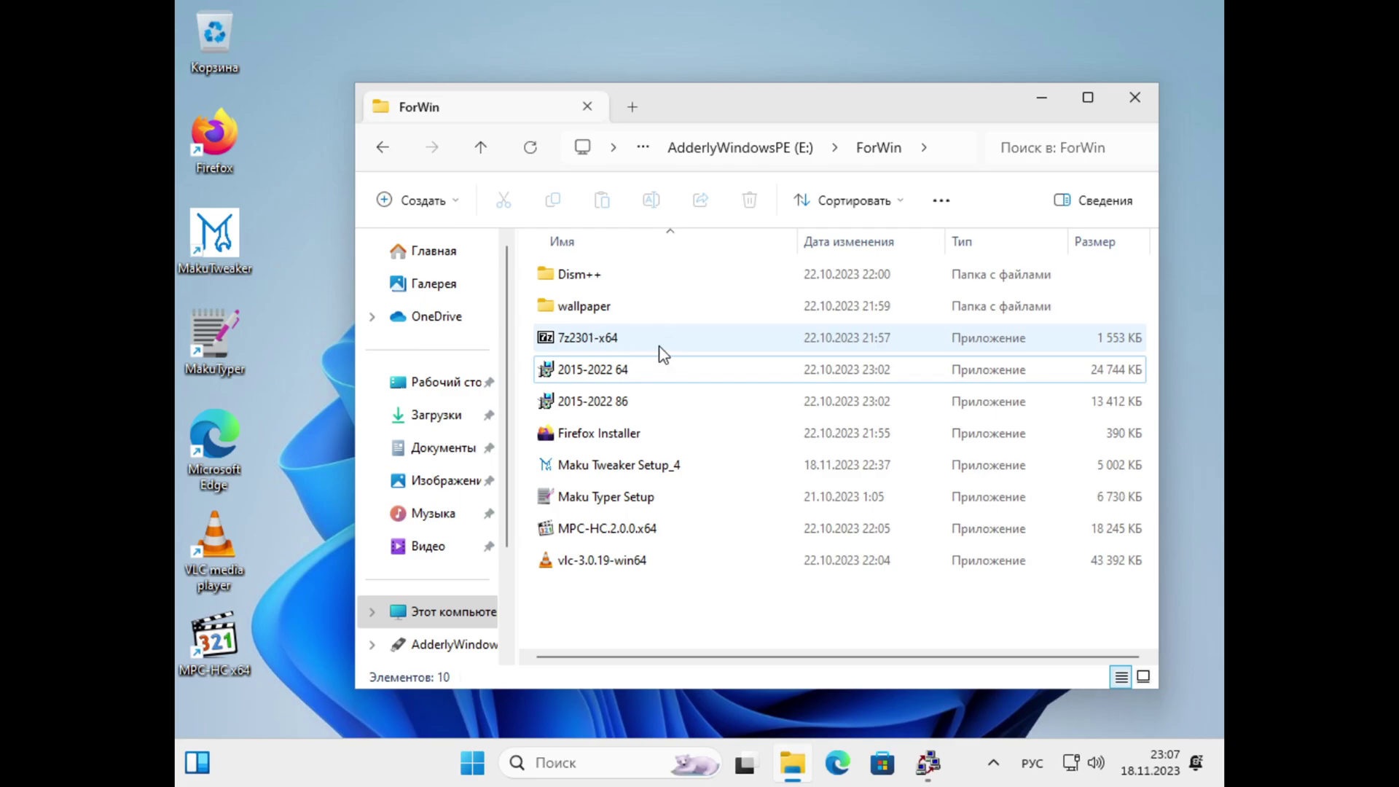
left_click(618, 368)
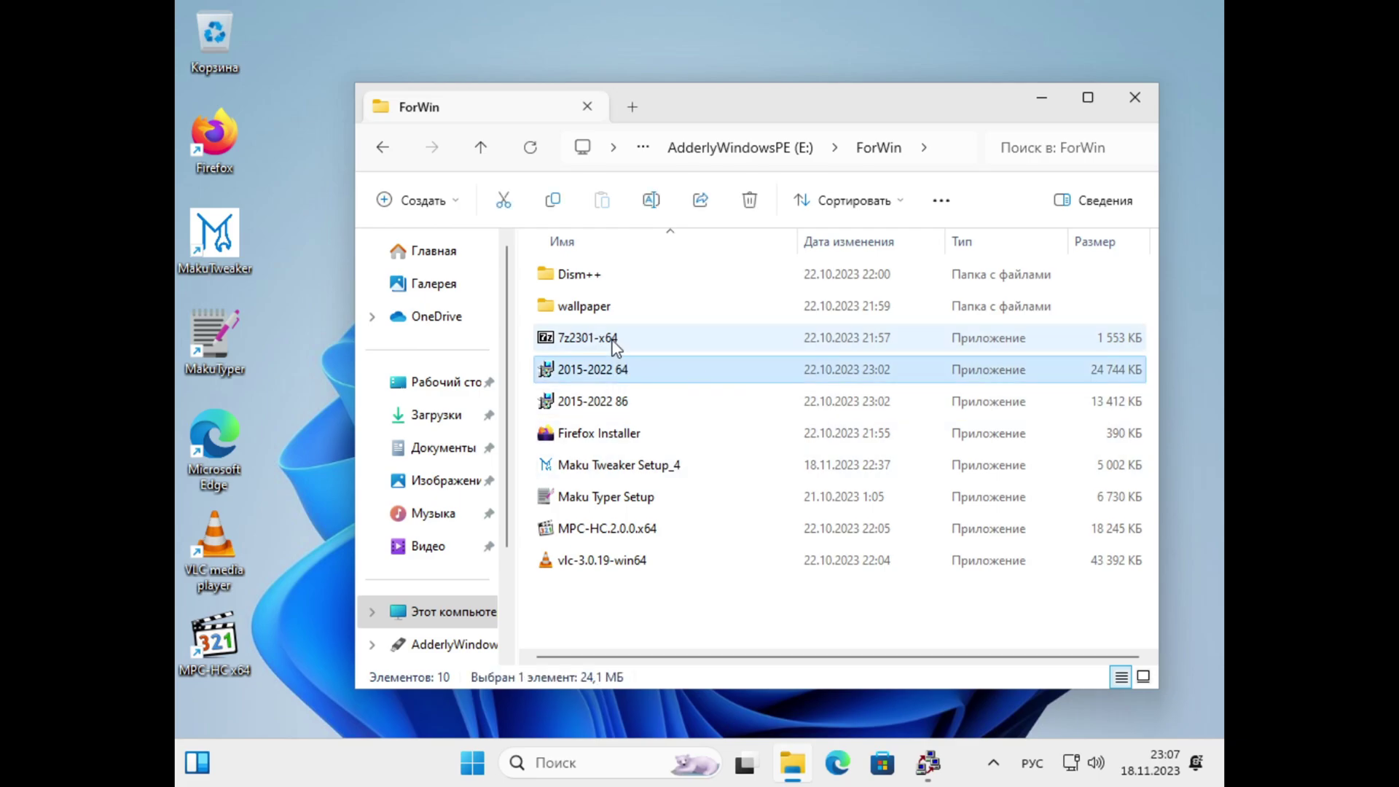
left_click(612, 341)
- Open local drive C: and turn on the display of hidden items
left_click(459, 613)
double_click(807, 110)
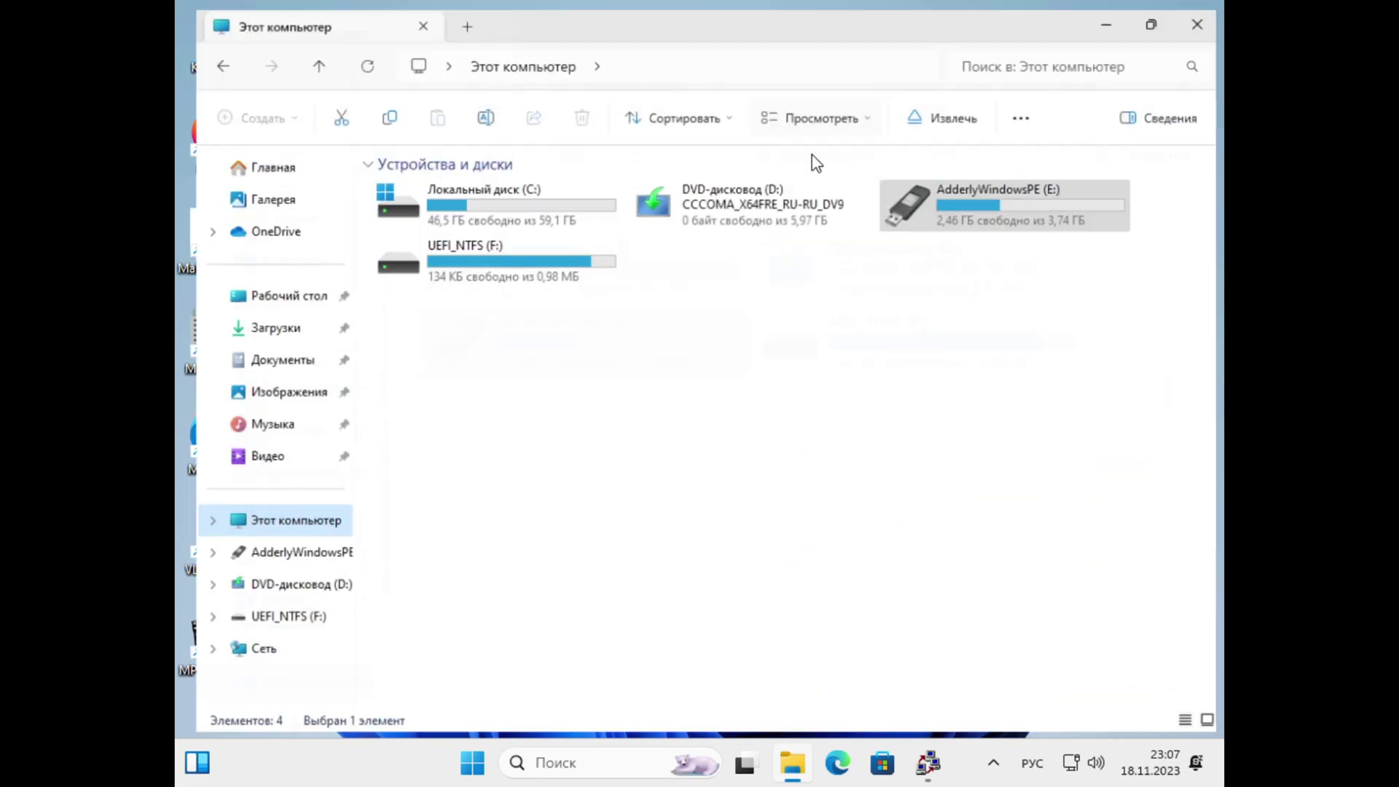
double_click(480, 203)
left_click_drag(524, 31, 775, 129)
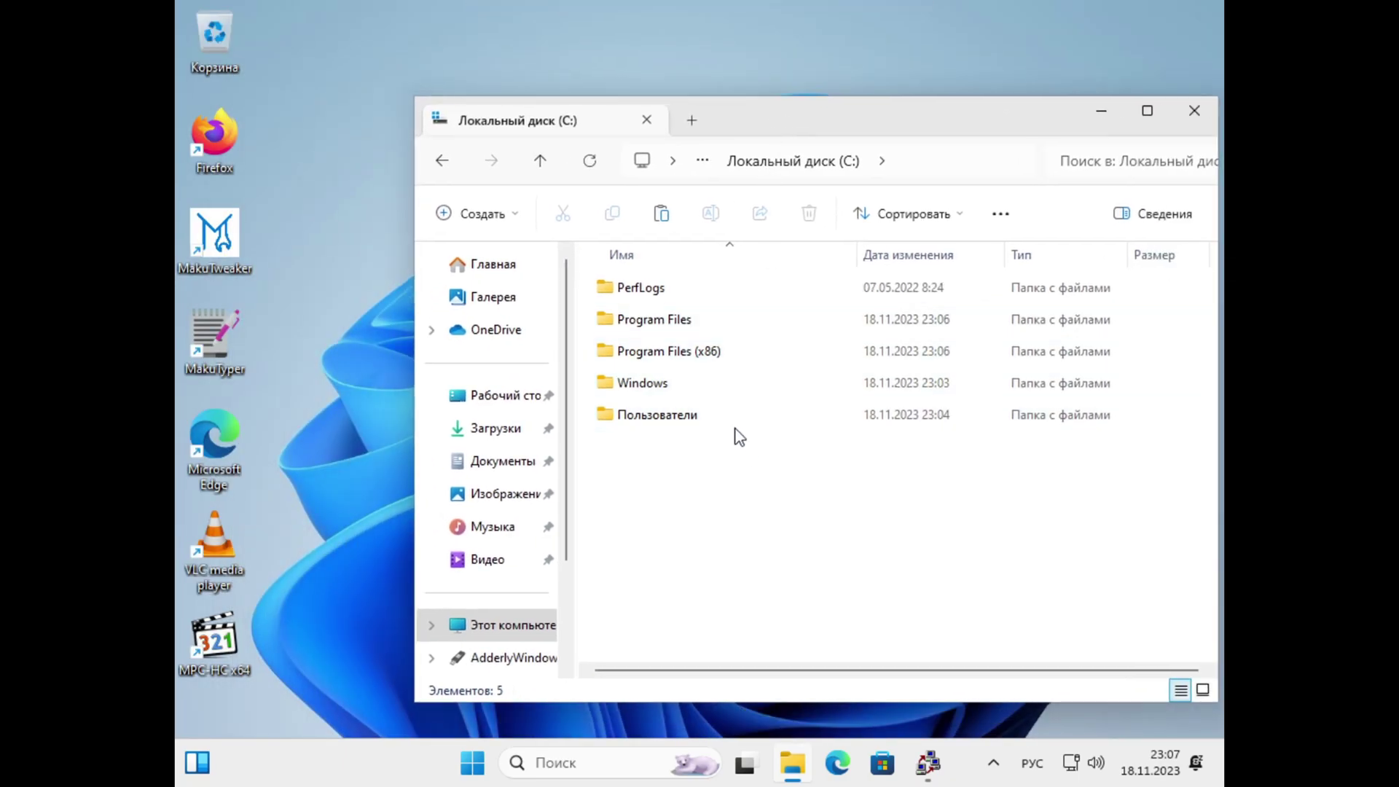
left_click(1000, 213)
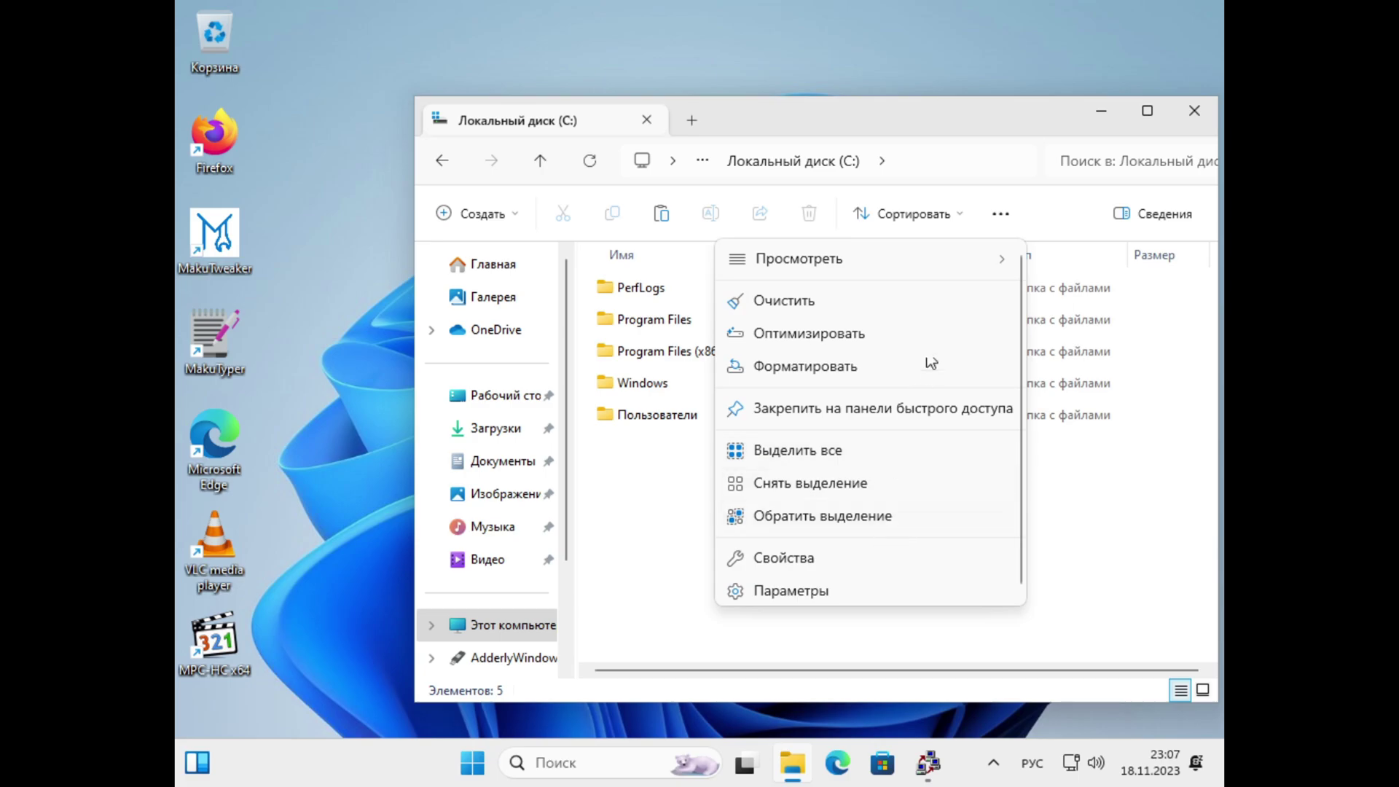
double_click(929, 125)
left_click(807, 113)
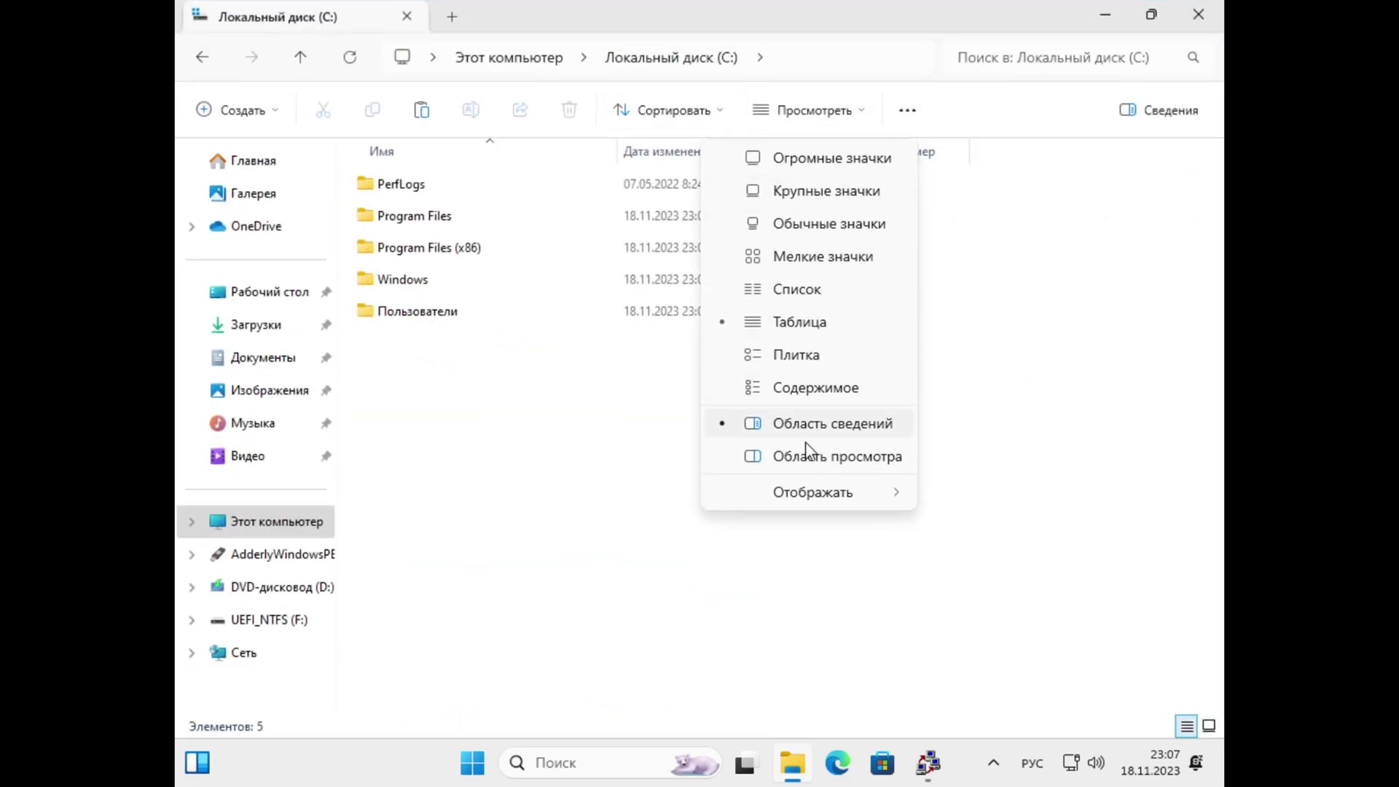
mouse_move(856, 502)
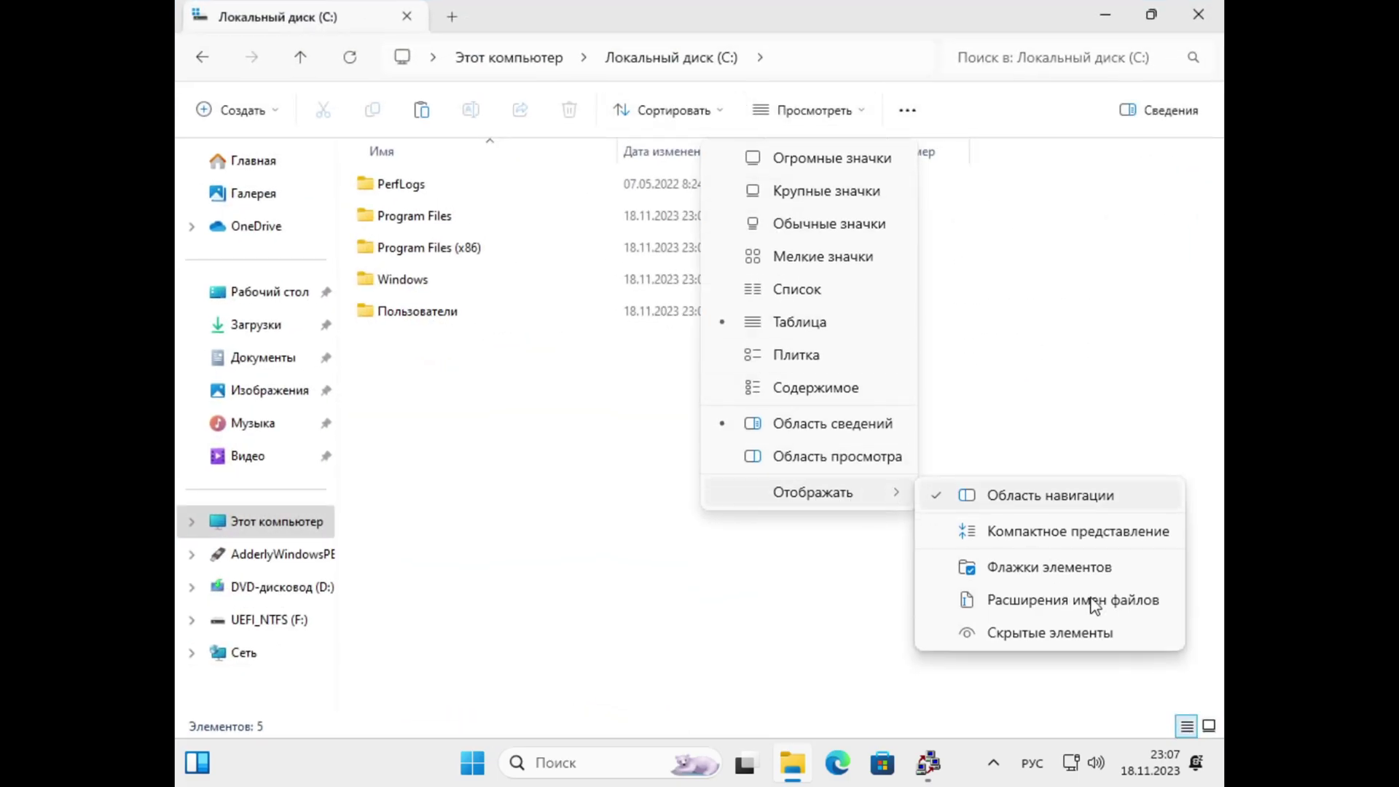
left_click(1012, 629)
left_click_drag(765, 29, 869, 107)
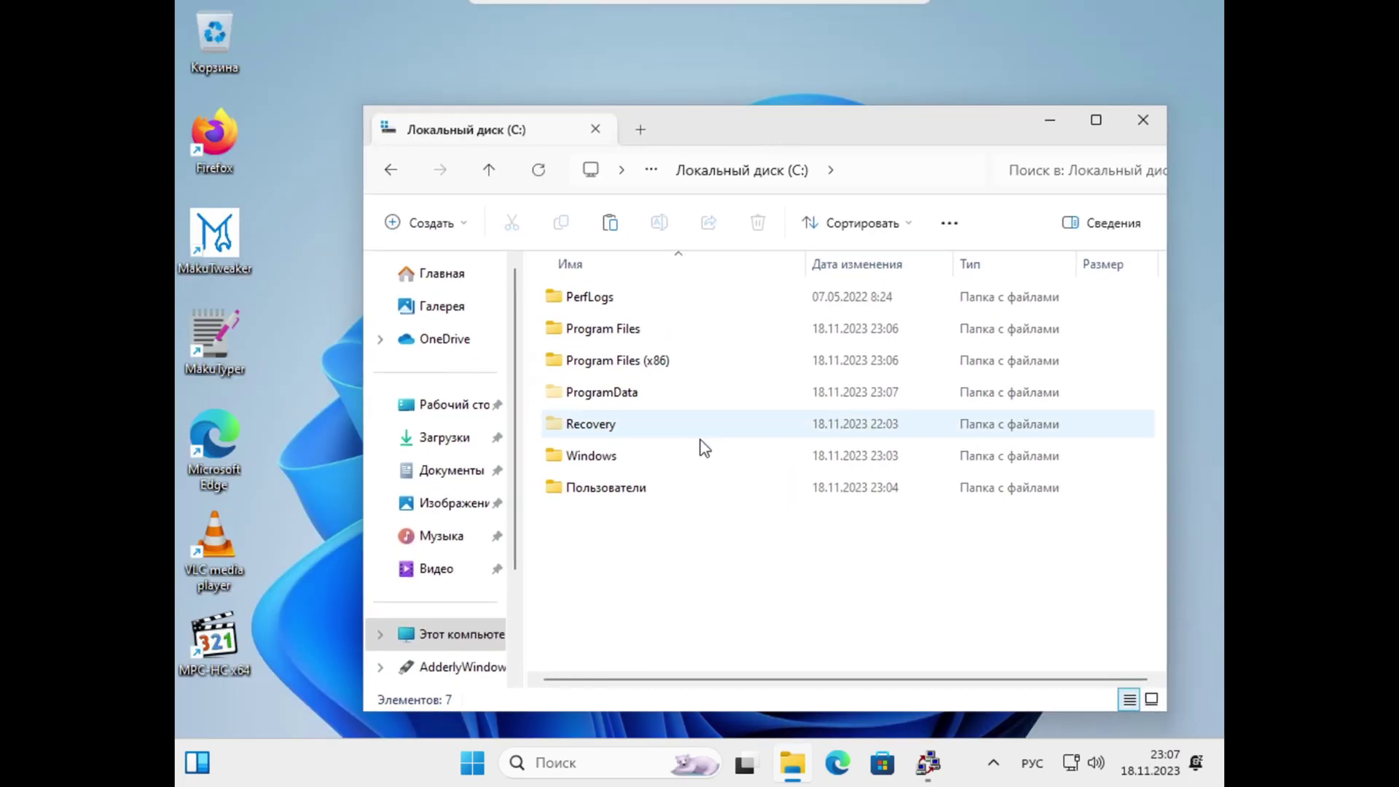
- Open the Администратор profile folder inside C:\Пользователи
double_click(640, 489)
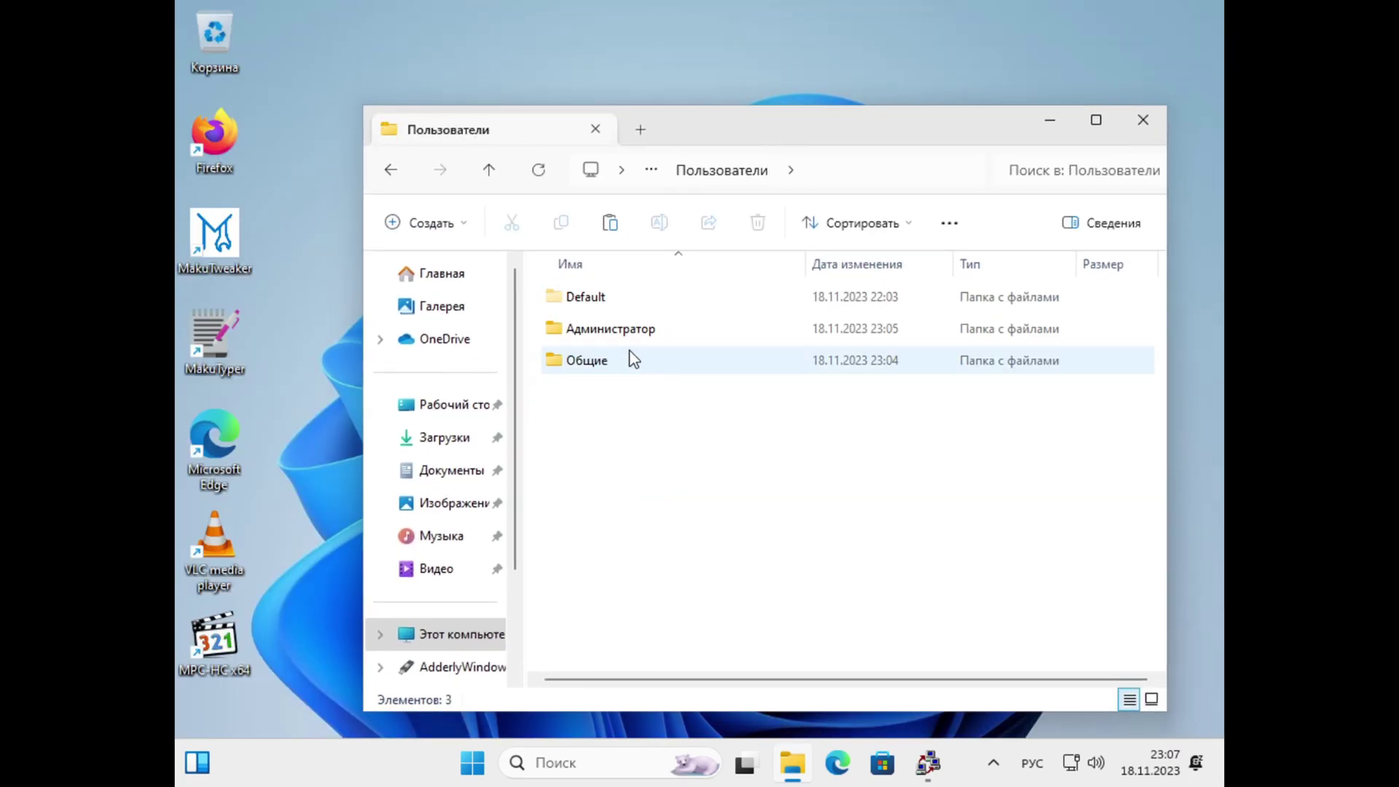
left_click(726, 337)
key("super")
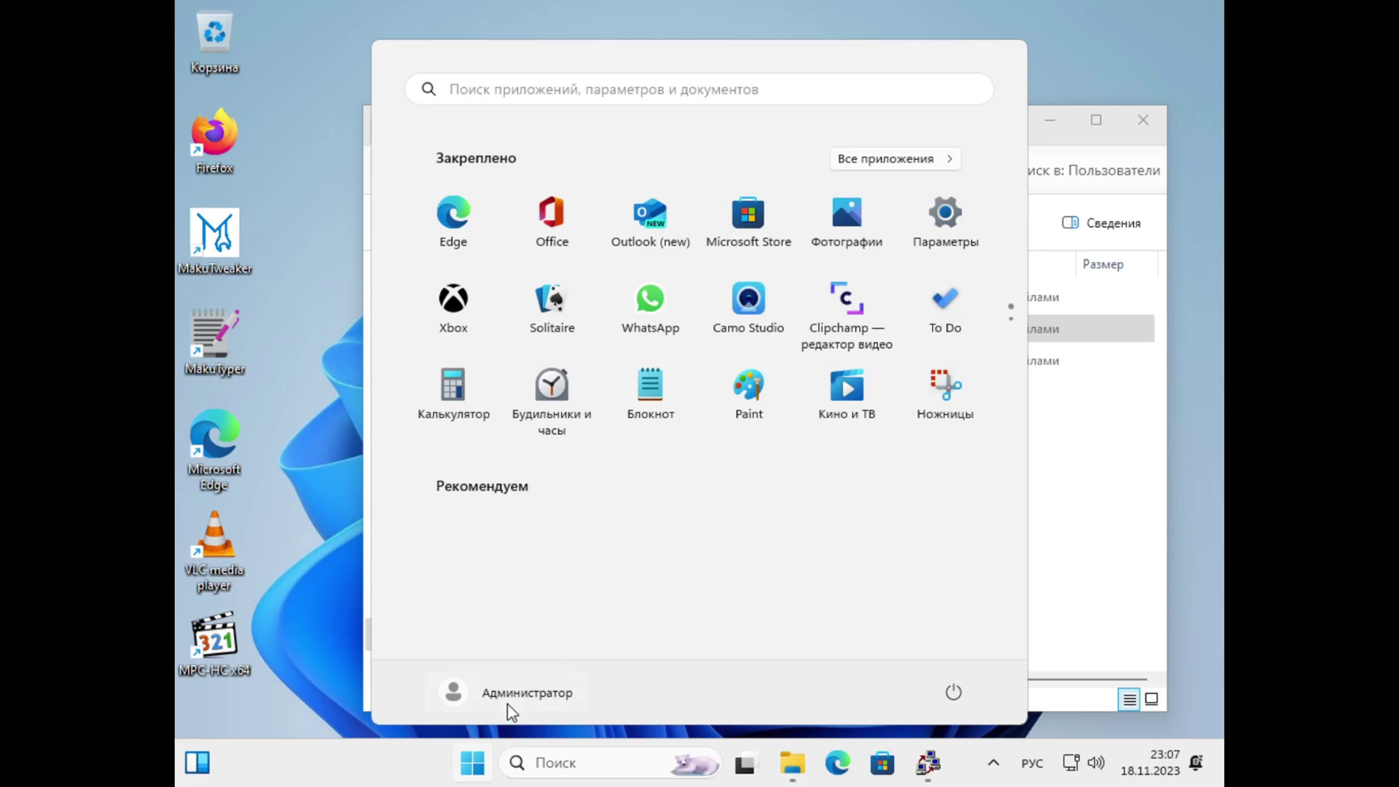
key("super")
double_click(640, 327)
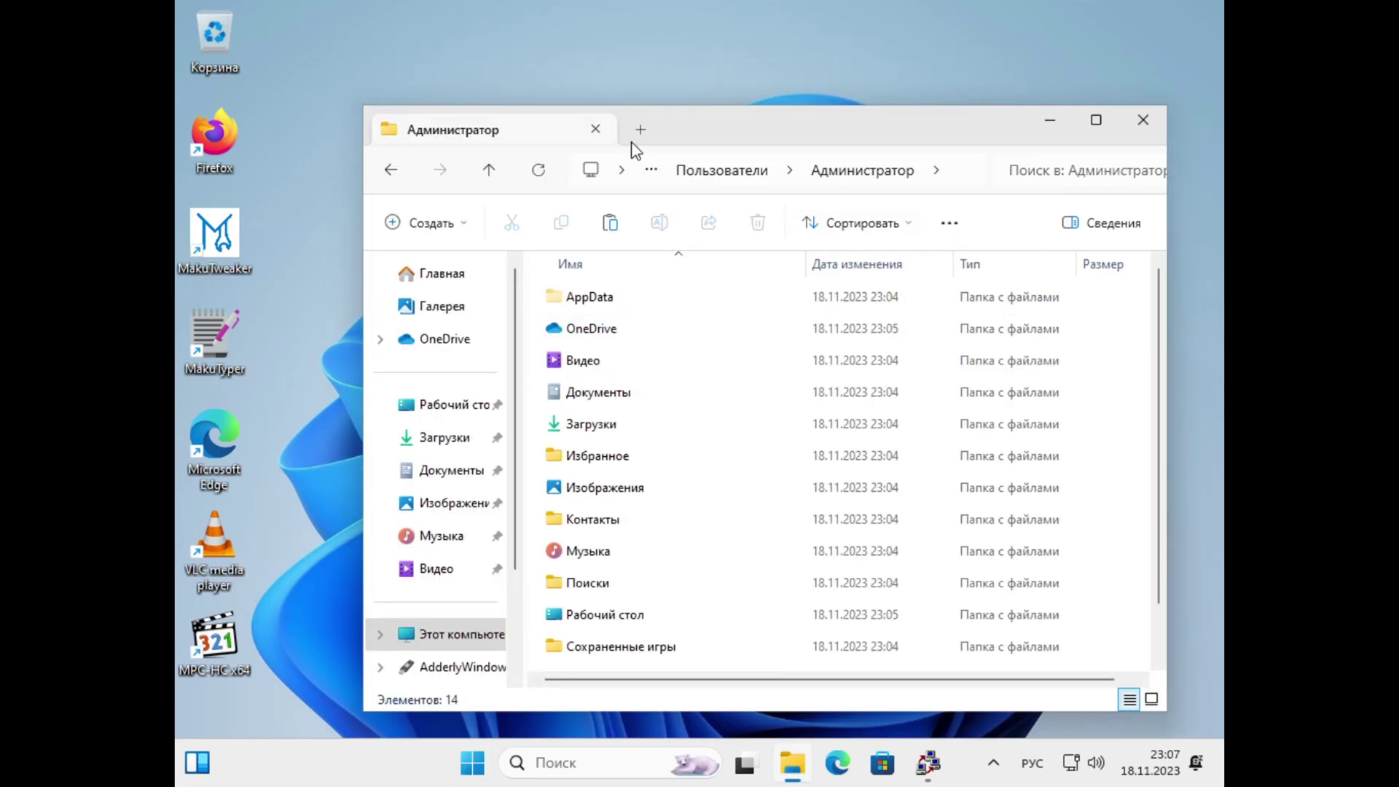
- Open the Desktop folder of the Default profile on drive C: in a second File Explorer tab
left_click(640, 129)
left_click(481, 634)
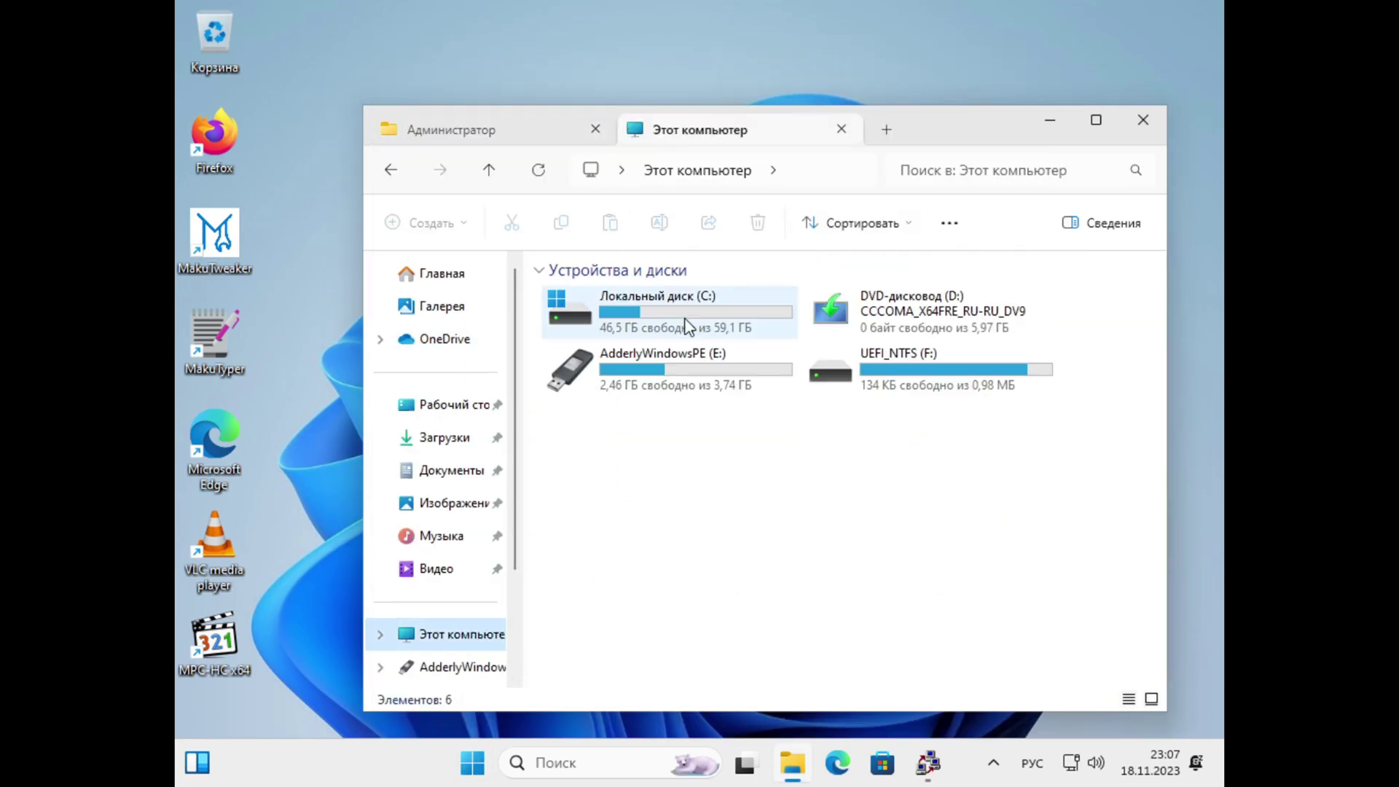
double_click(685, 321)
double_click(635, 487)
double_click(588, 299)
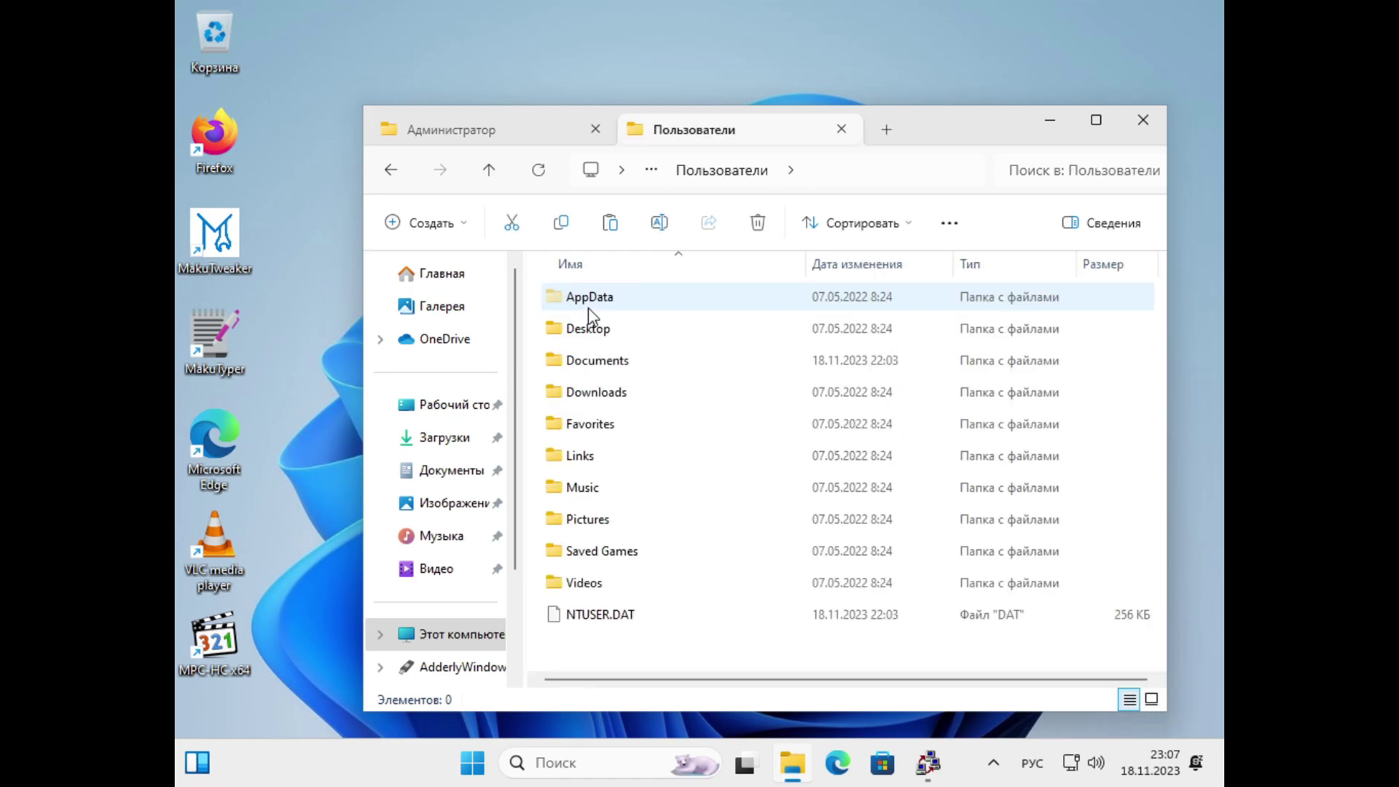
double_click(605, 328)
- Move the MPC-HC x64 shortcut from the Администратор profile's Рабочий стол folder to the Default profile's Desktop folder
left_click(495, 130)
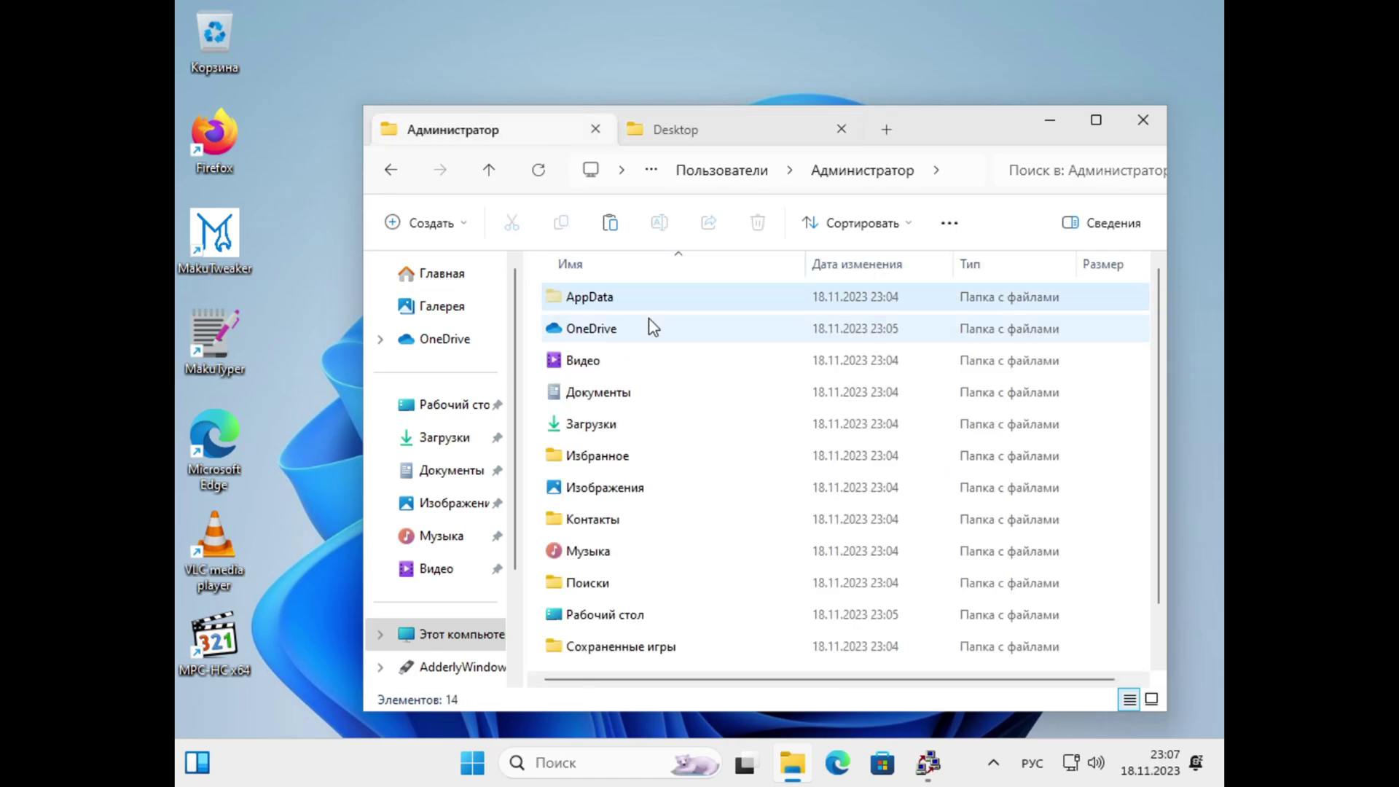
double_click(593, 587)
left_click(678, 131)
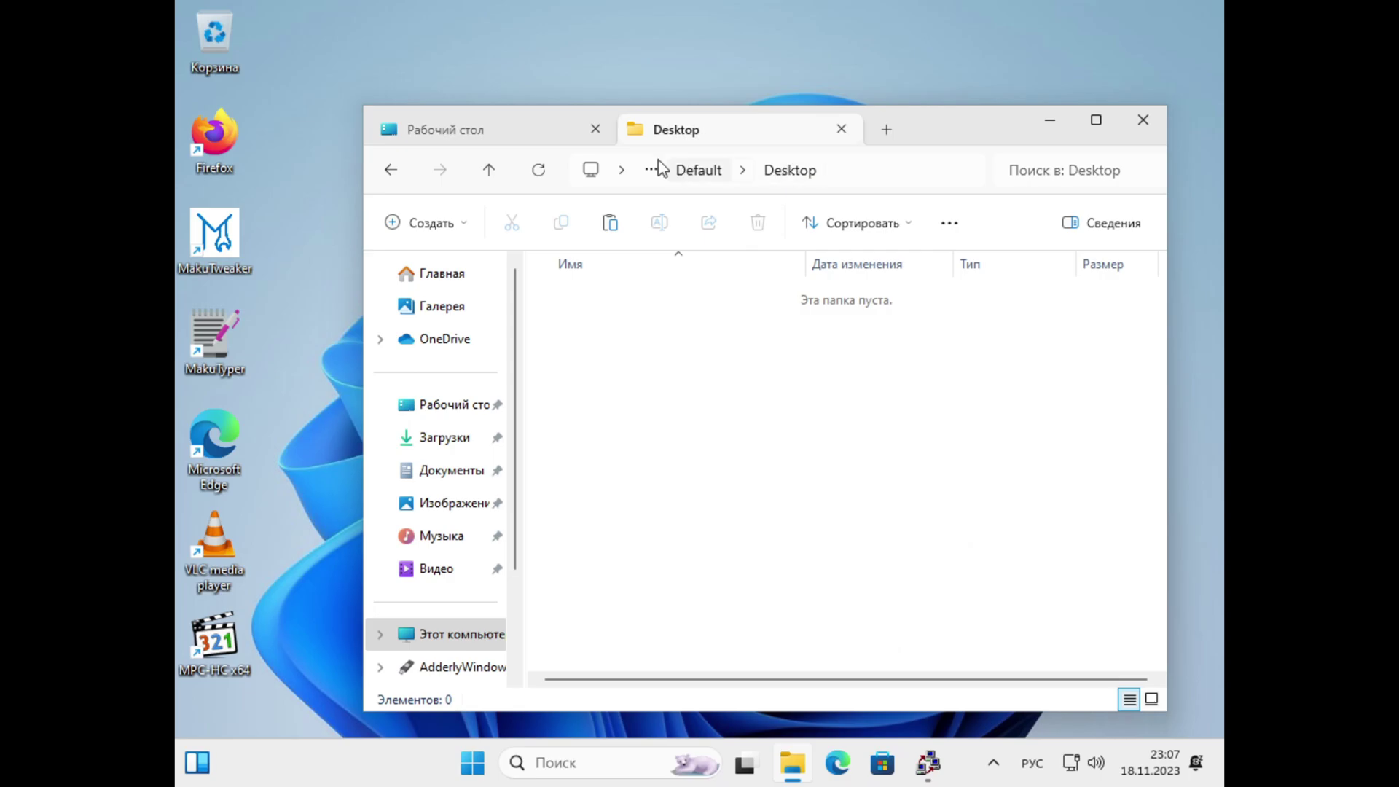
key("ctrl+Tab")
left_click(717, 305)
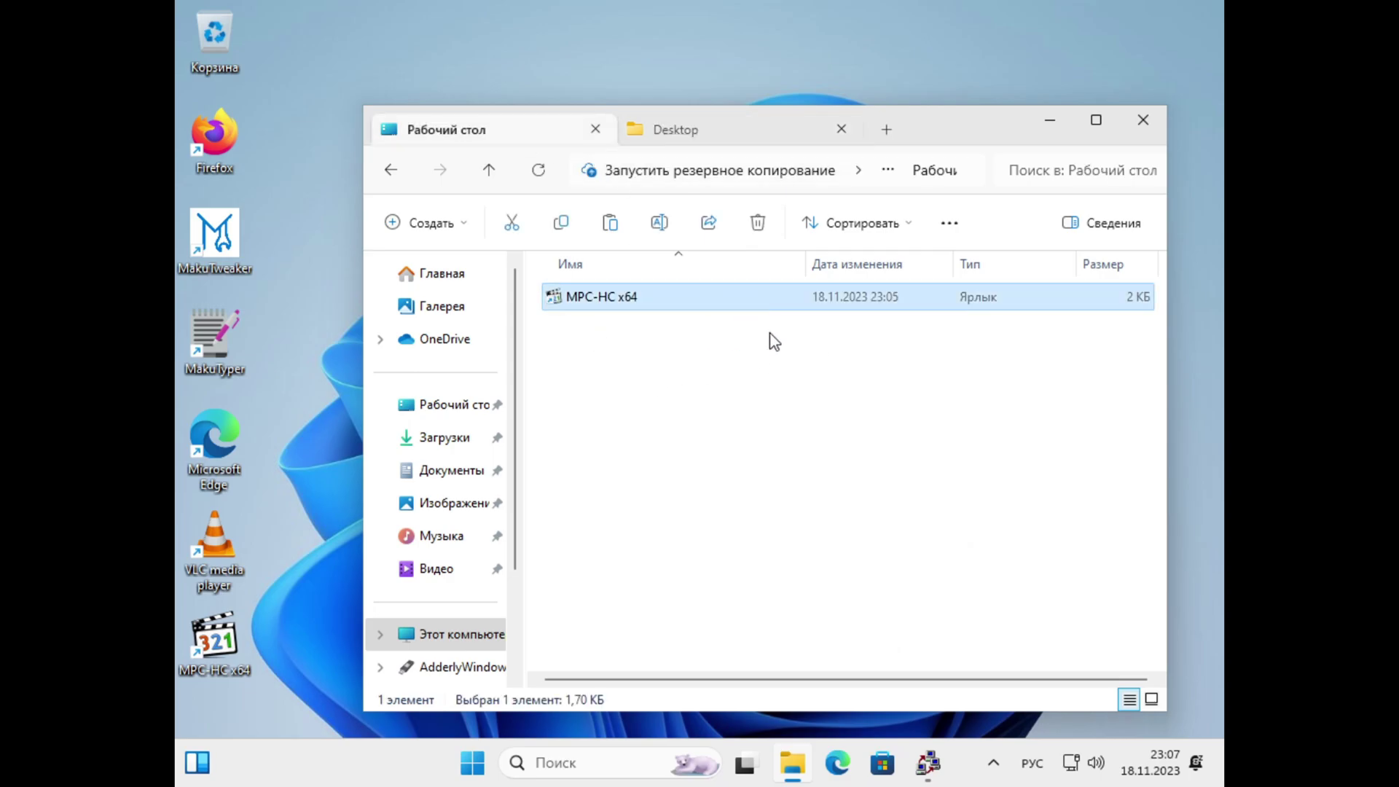
double_click(908, 130)
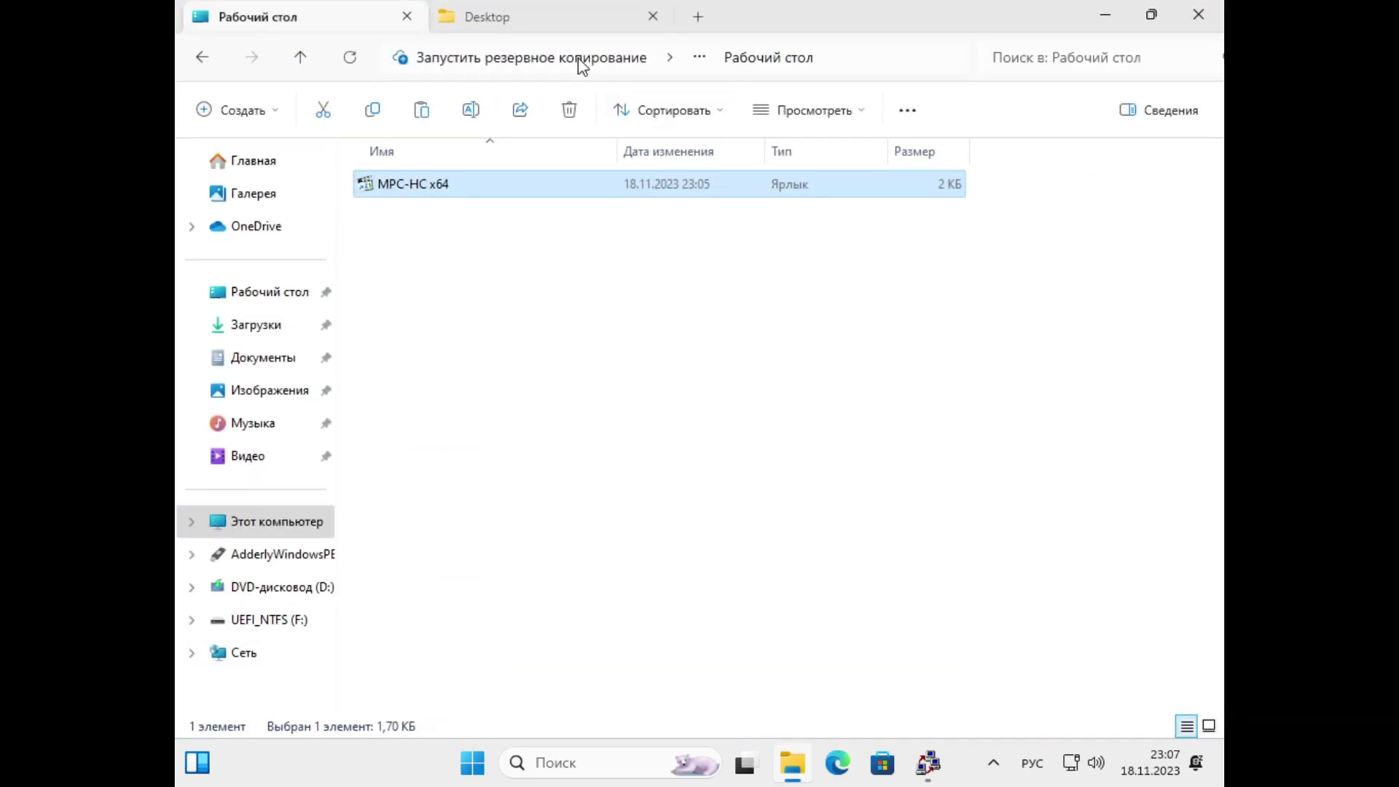
left_click(547, 9)
left_click(365, 11)
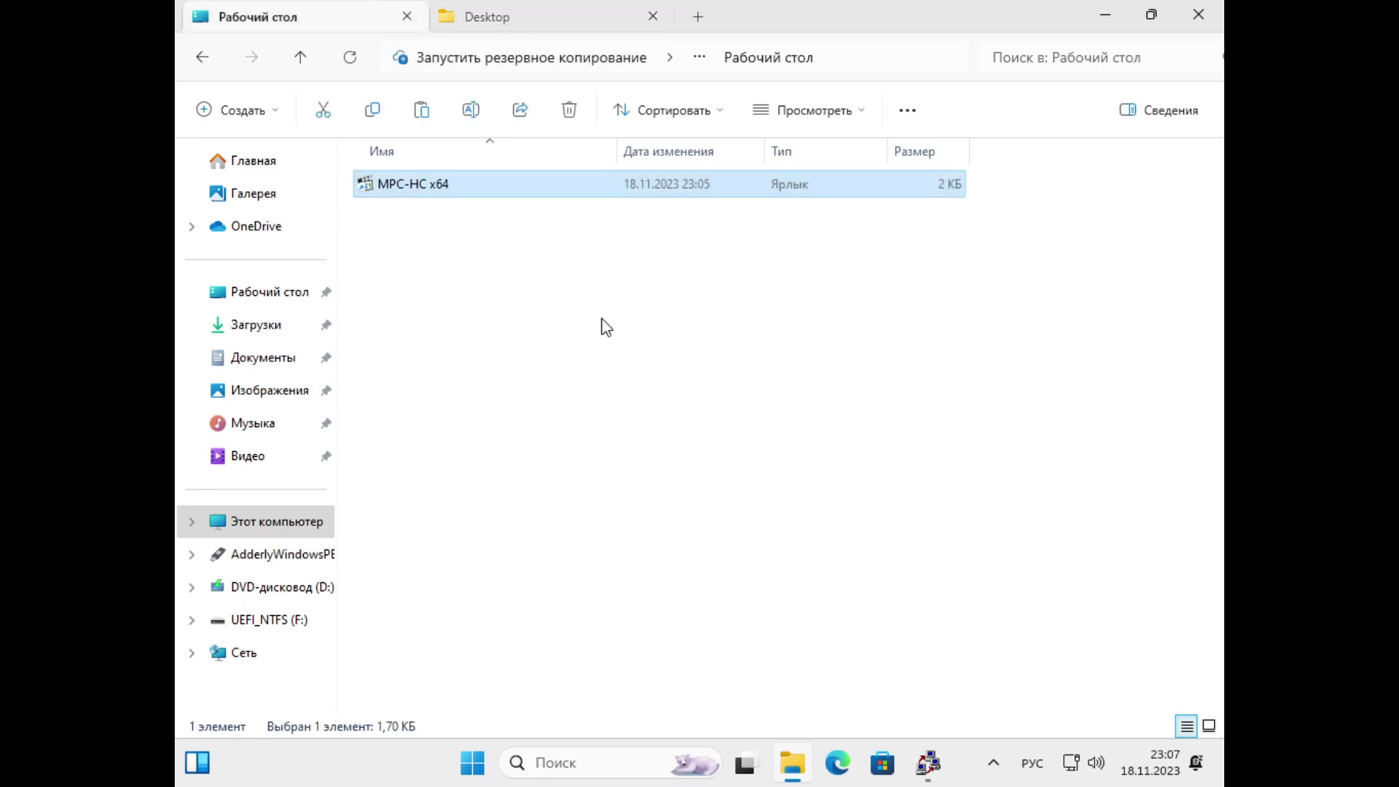
left_click(481, 28)
- Move the Firefox, MakuTweaker, MakuTyper and VLC media player shortcuts from the desktop into the Default profile's Desktop folder
double_click(783, 37)
left_click(342, 567)
left_click_drag(209, 380, 828, 459)
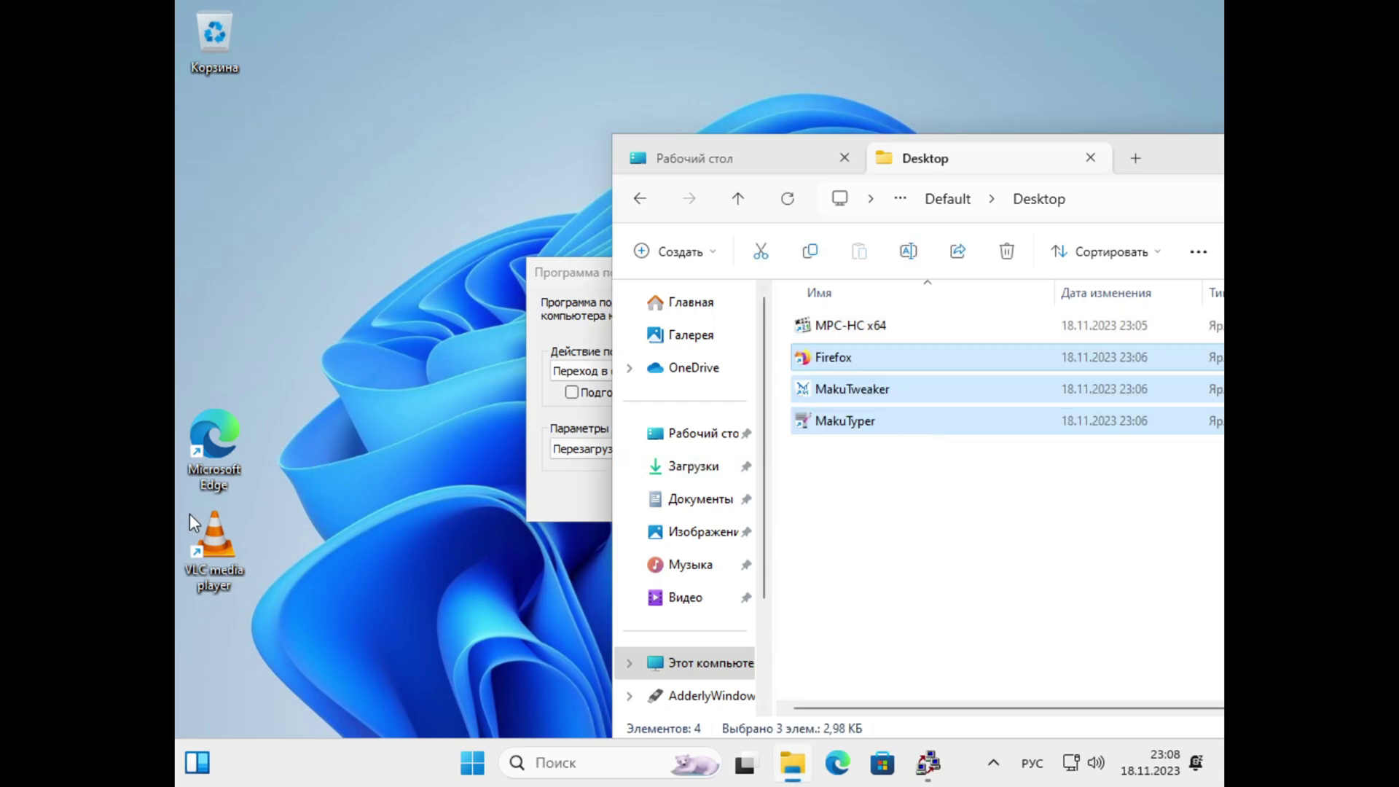
left_click_drag(211, 543, 934, 559)
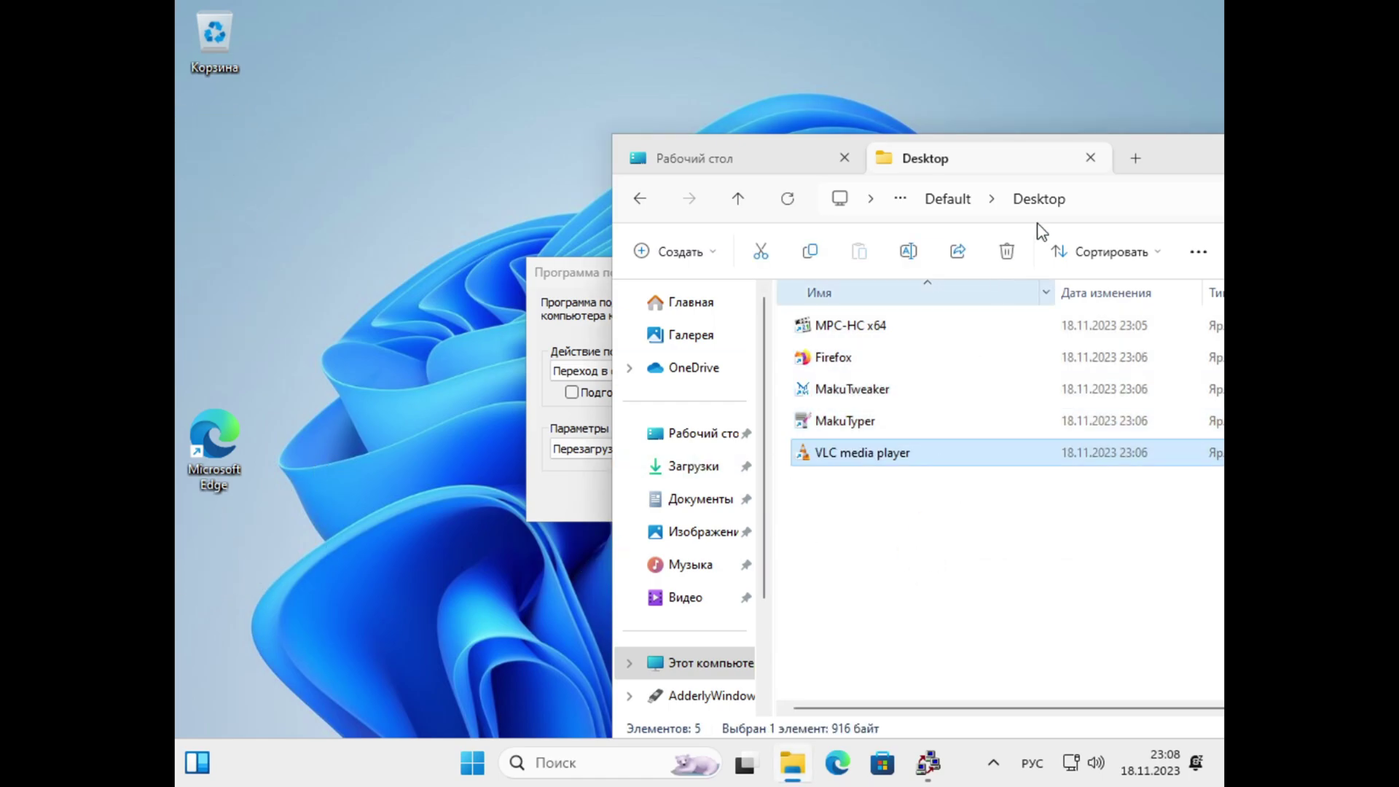
- Create a folder in the Default profile's Desktop folder, named "от" followed by the image author's full name
double_click(1168, 164)
key("ctrl+shift+n")
type("от")
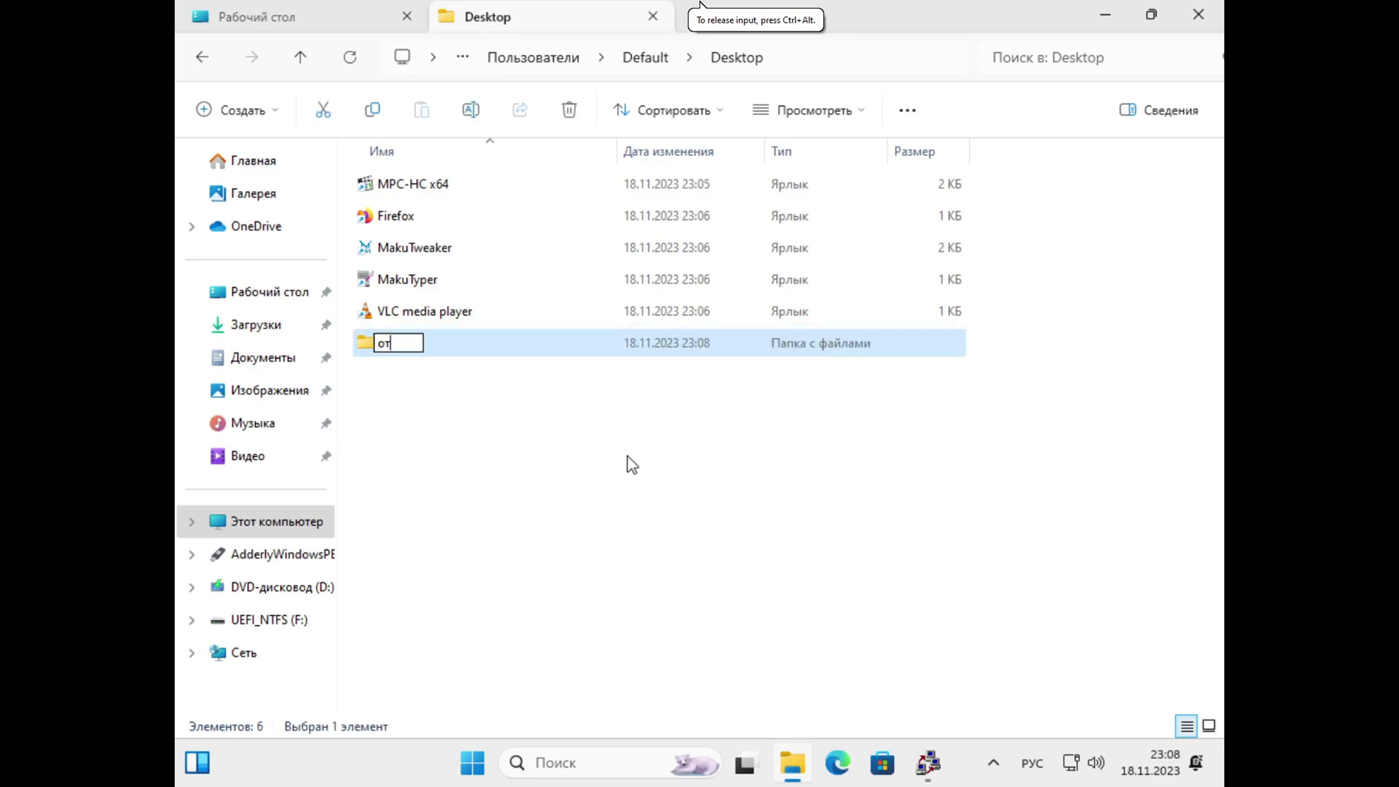
type(" Марка Аддерли")
key("Return")
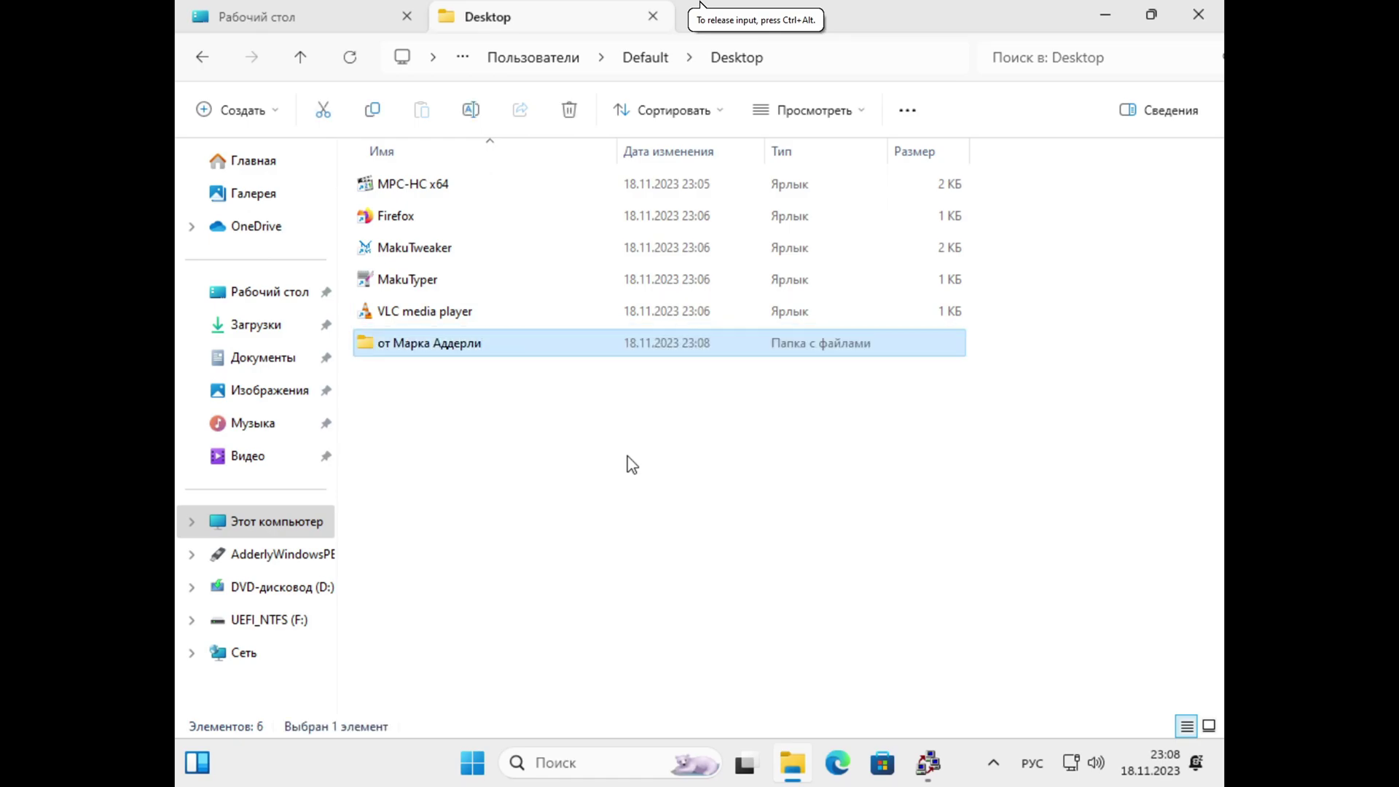
- Copy the 7z2301-x64 installer from the ForWin folder into the new author-named folder on the Default profile's Desktop
key("Return")
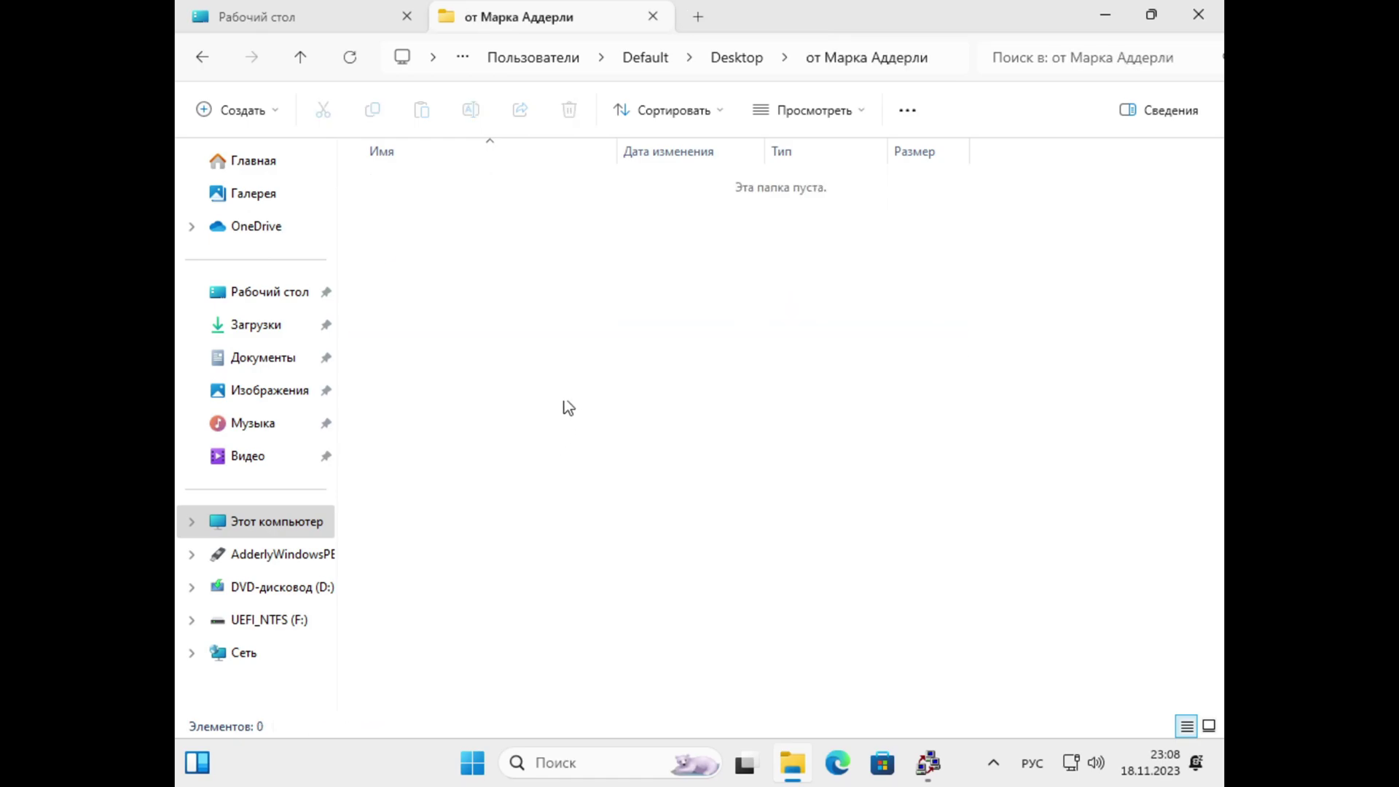
key("super+v")
left_click(306, 17)
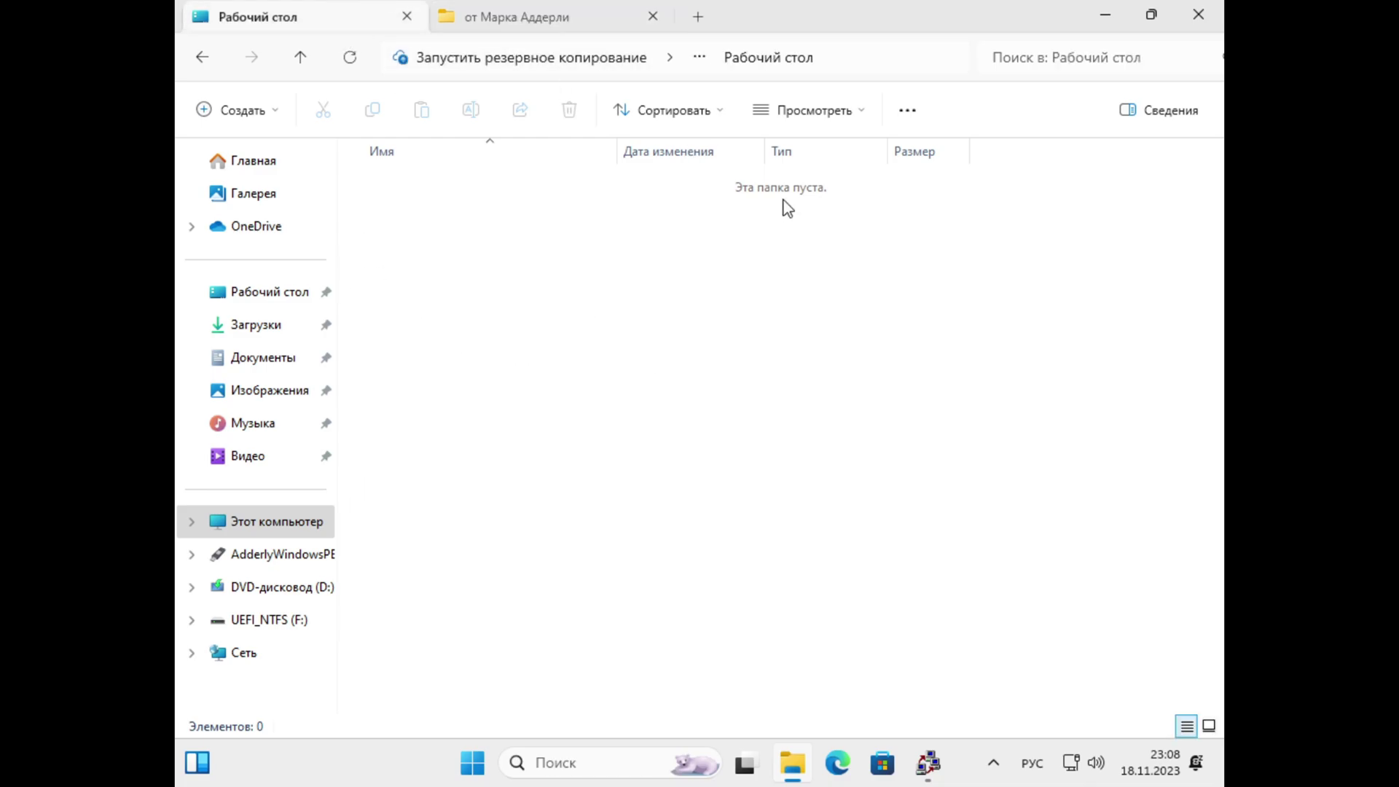
key("alt+Tab")
key("ctrl+Tab")
key("ctrl+v")
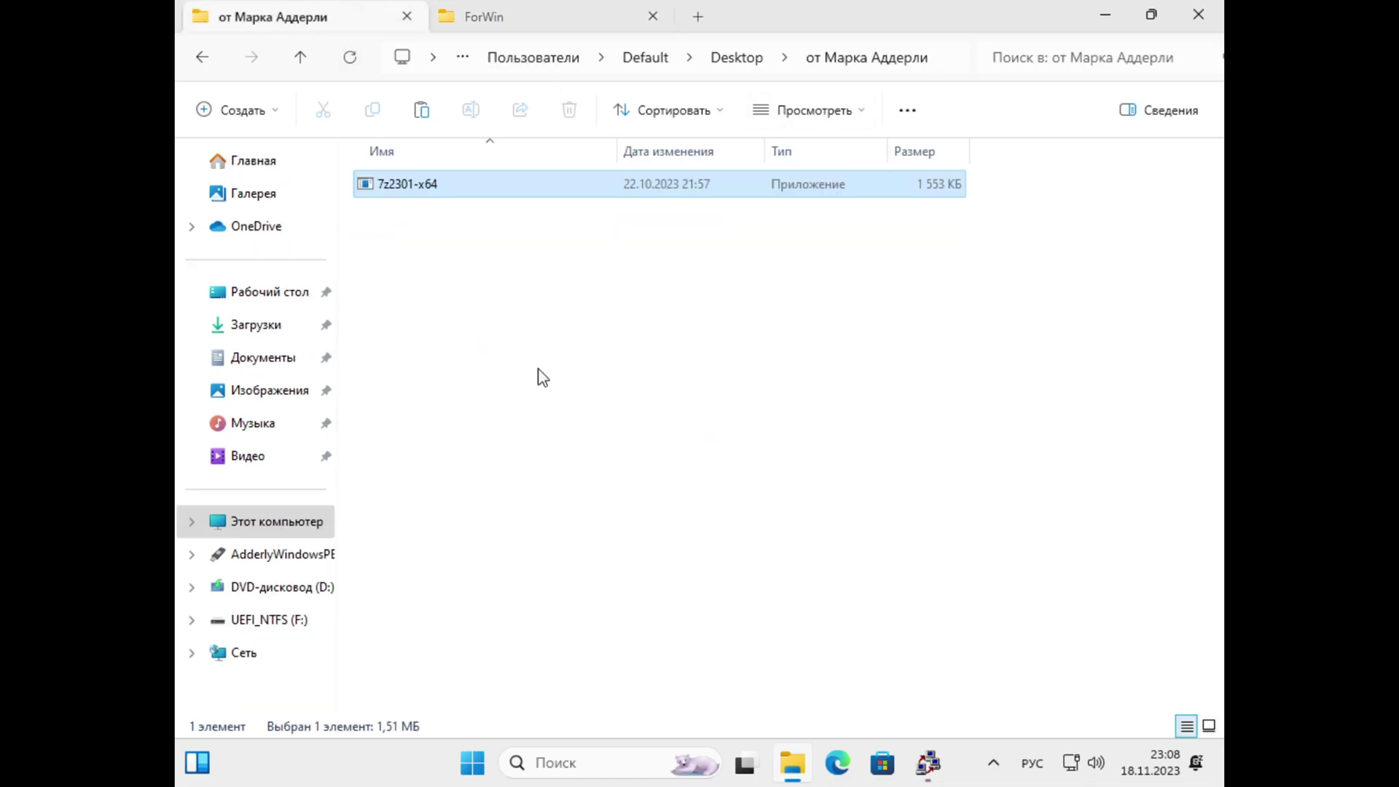
- Return to the Default profile's Desktop folder and close File Explorer
left_click(538, 362)
left_click(735, 59)
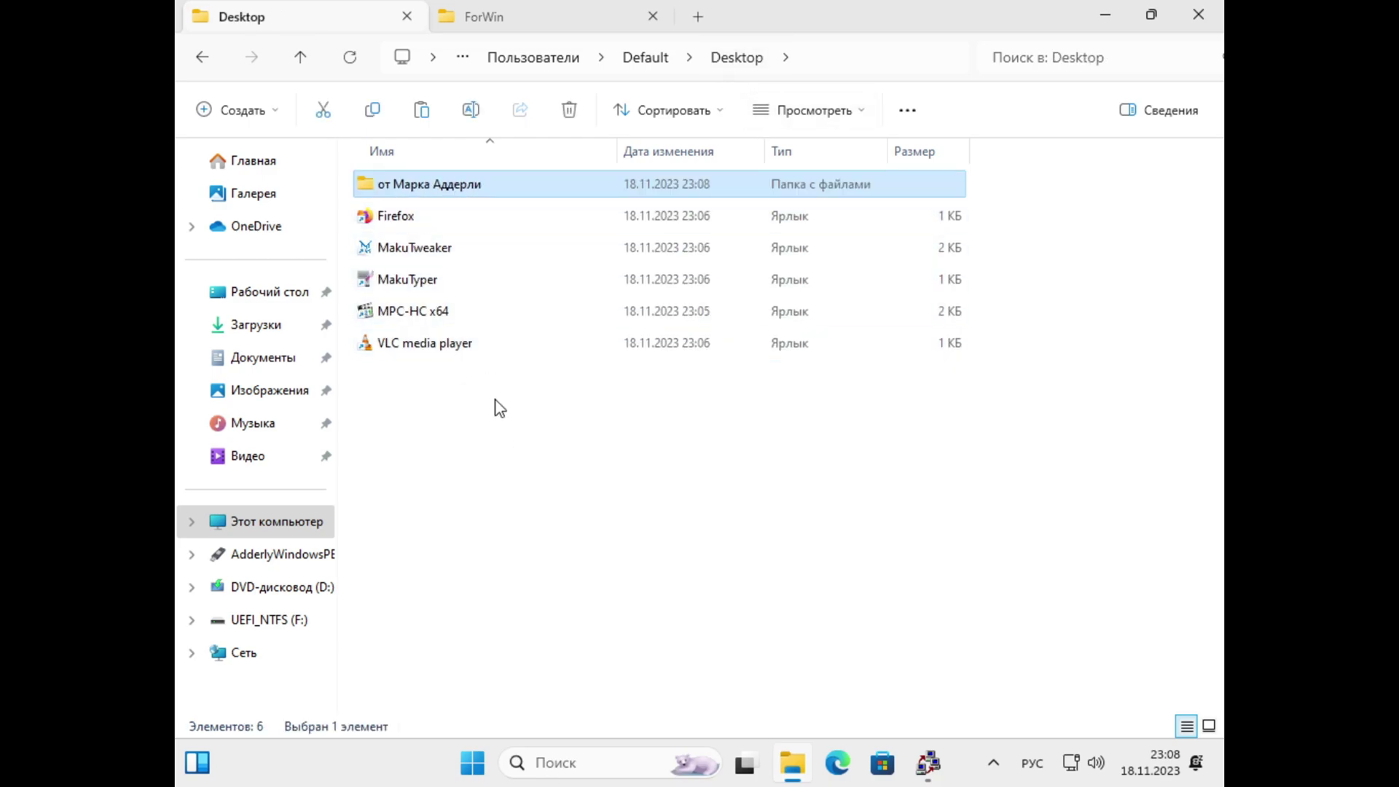
left_click_drag(500, 429, 481, 470)
left_click(1195, 16)
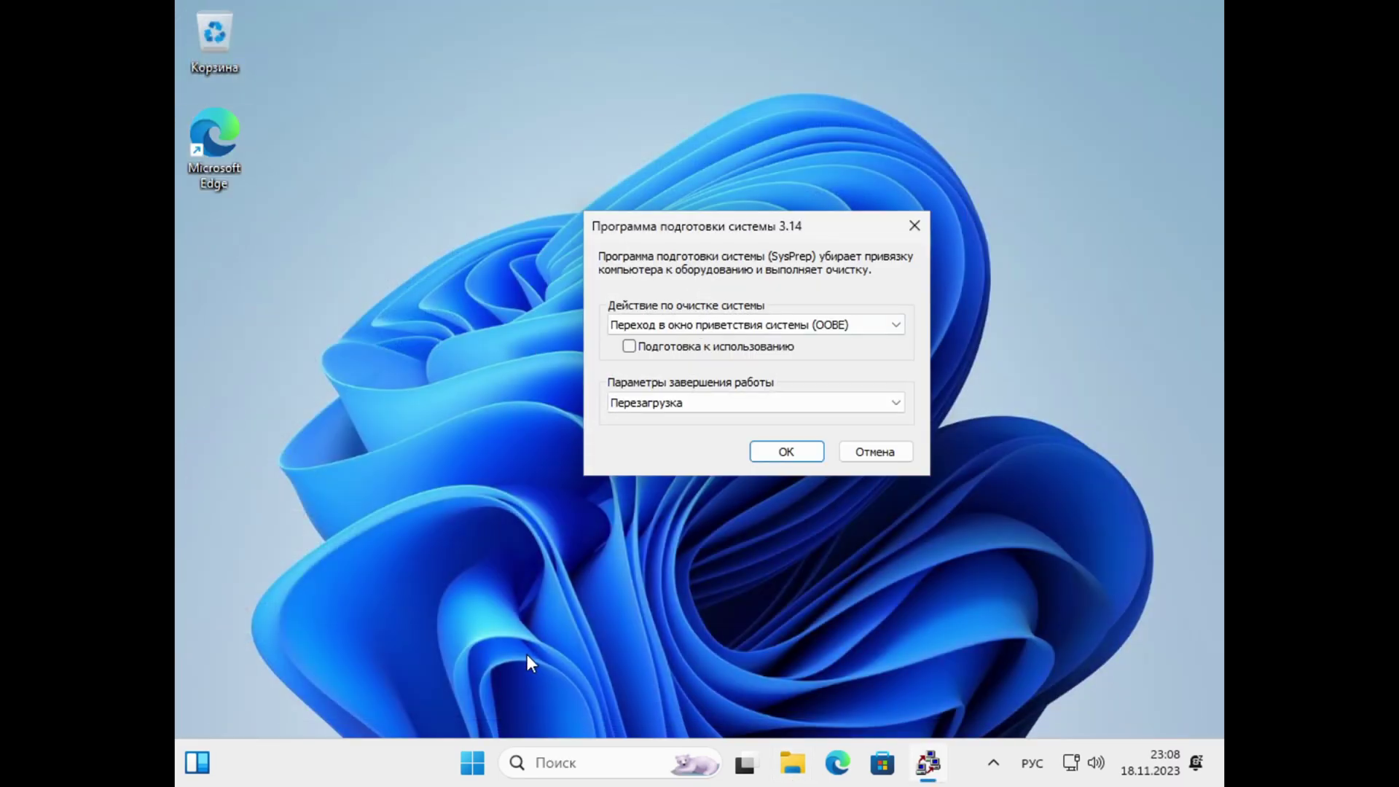
left_click(487, 756)
left_click(953, 690)
left_click(956, 649)
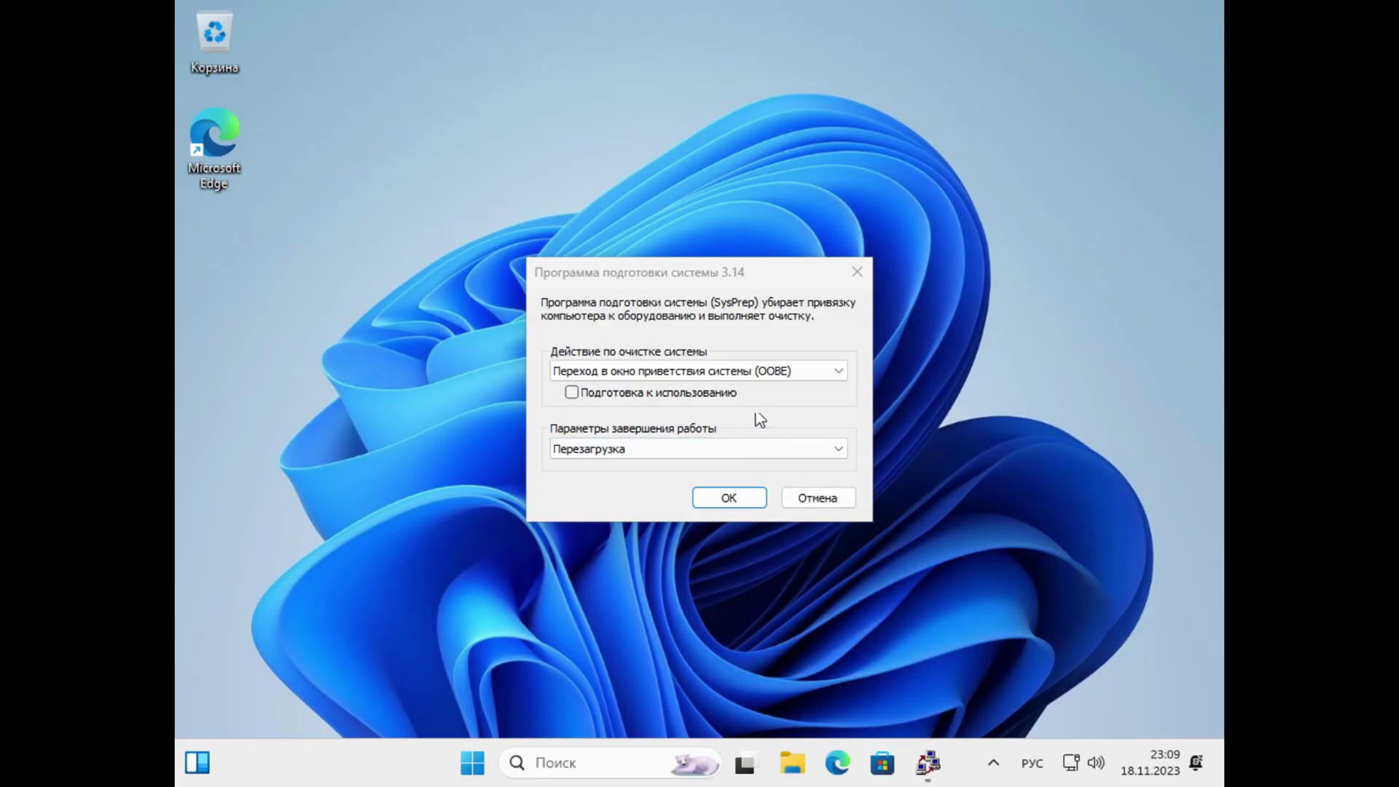
- Enable Подготовка к использованию in the Sysprep dialog and set the shutdown option to Завершение работы
left_click(738, 273)
left_click_drag(738, 280, 779, 215)
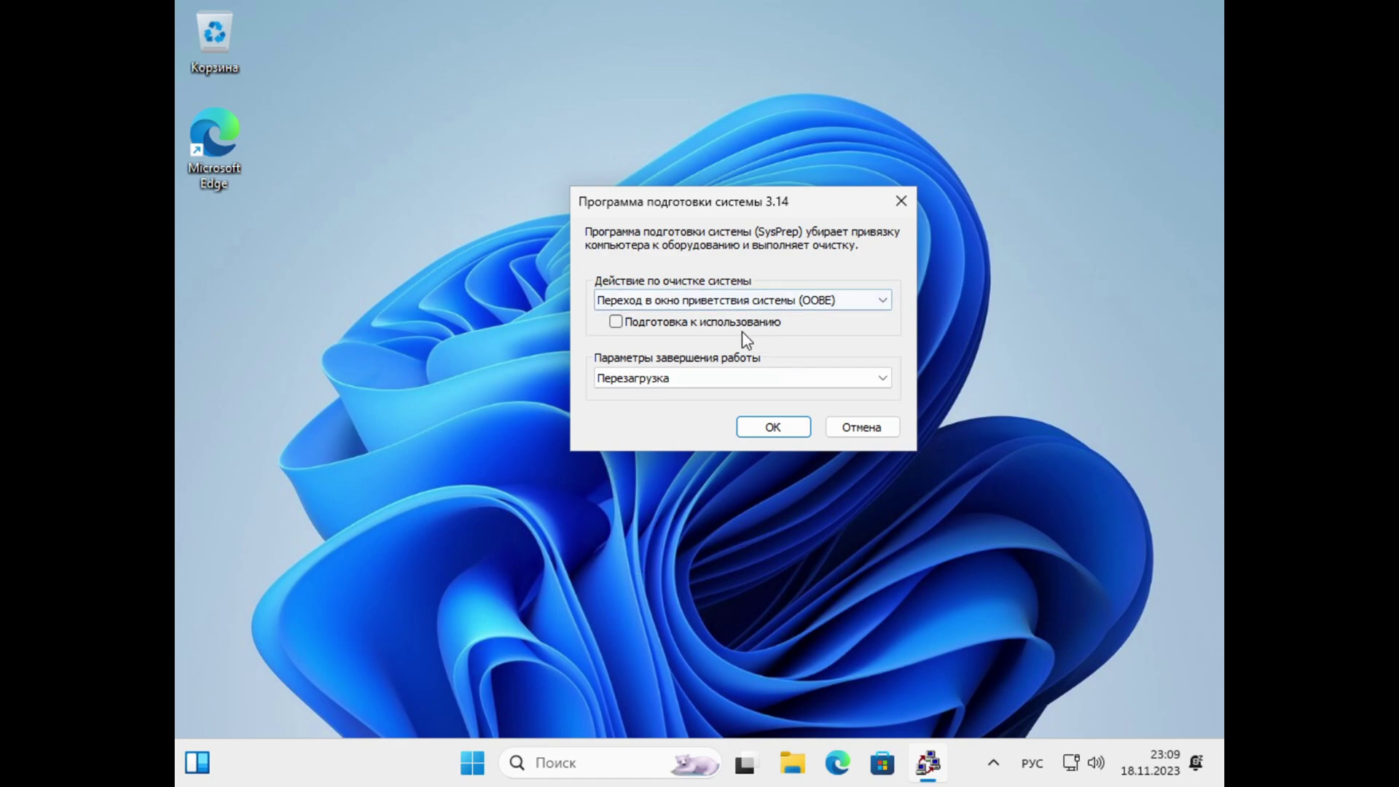
left_click(758, 379)
left_click(745, 405)
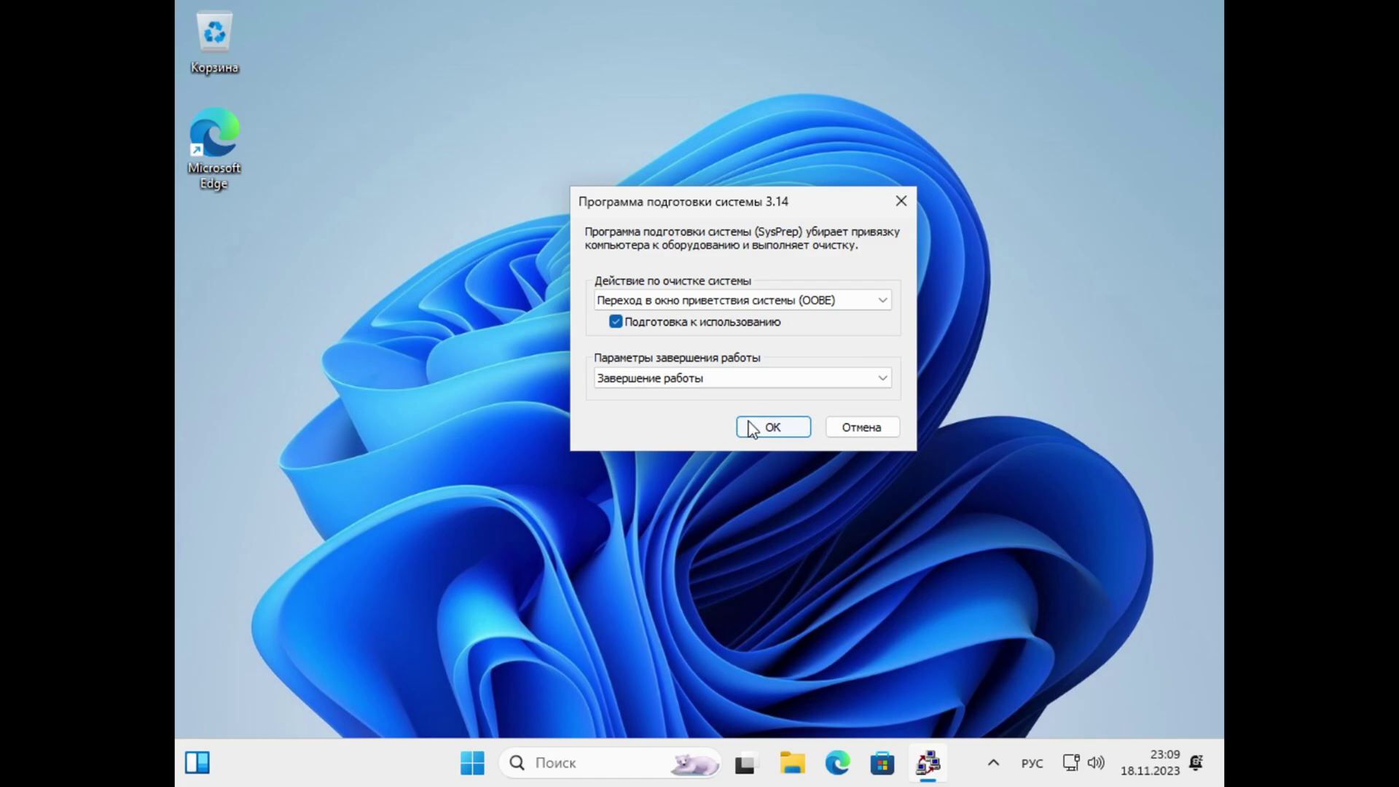
- Check in the virtual machine's settings which ISO image file the CD/DVD drive uses and whether it is connected
mouse_move(218, 4)
left_click(219, 30)
mouse_move(272, 66)
mouse_move(477, 66)
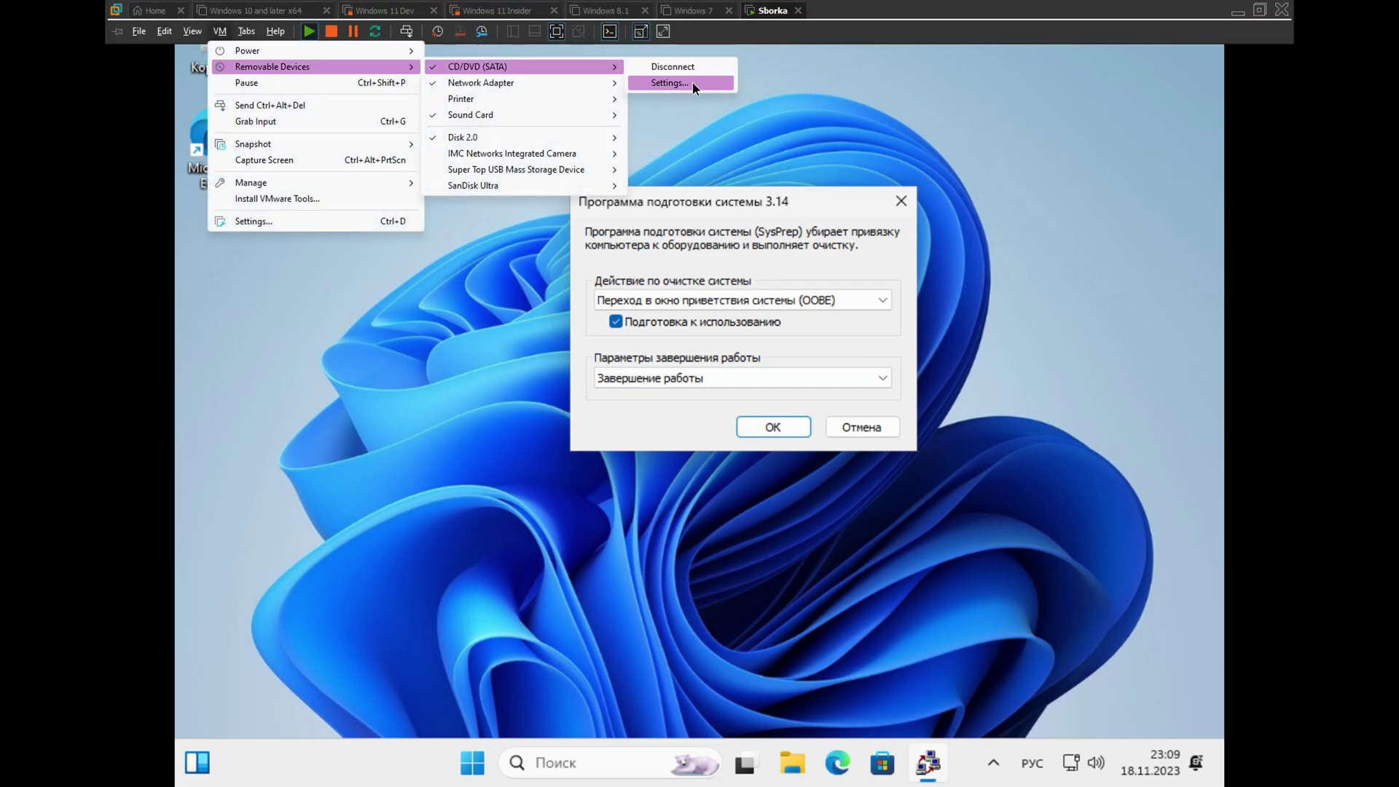
left_click(691, 83)
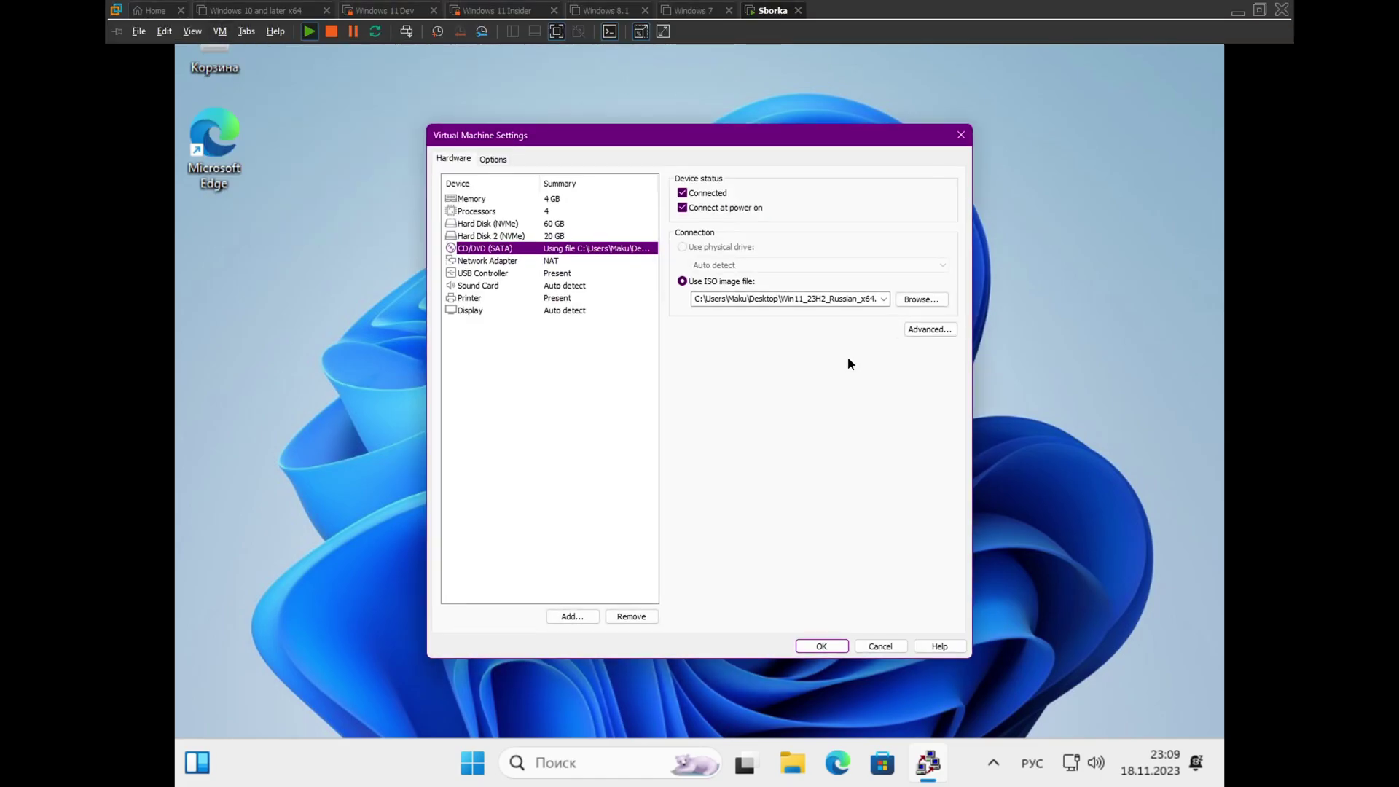
left_click(796, 298)
key("Return")
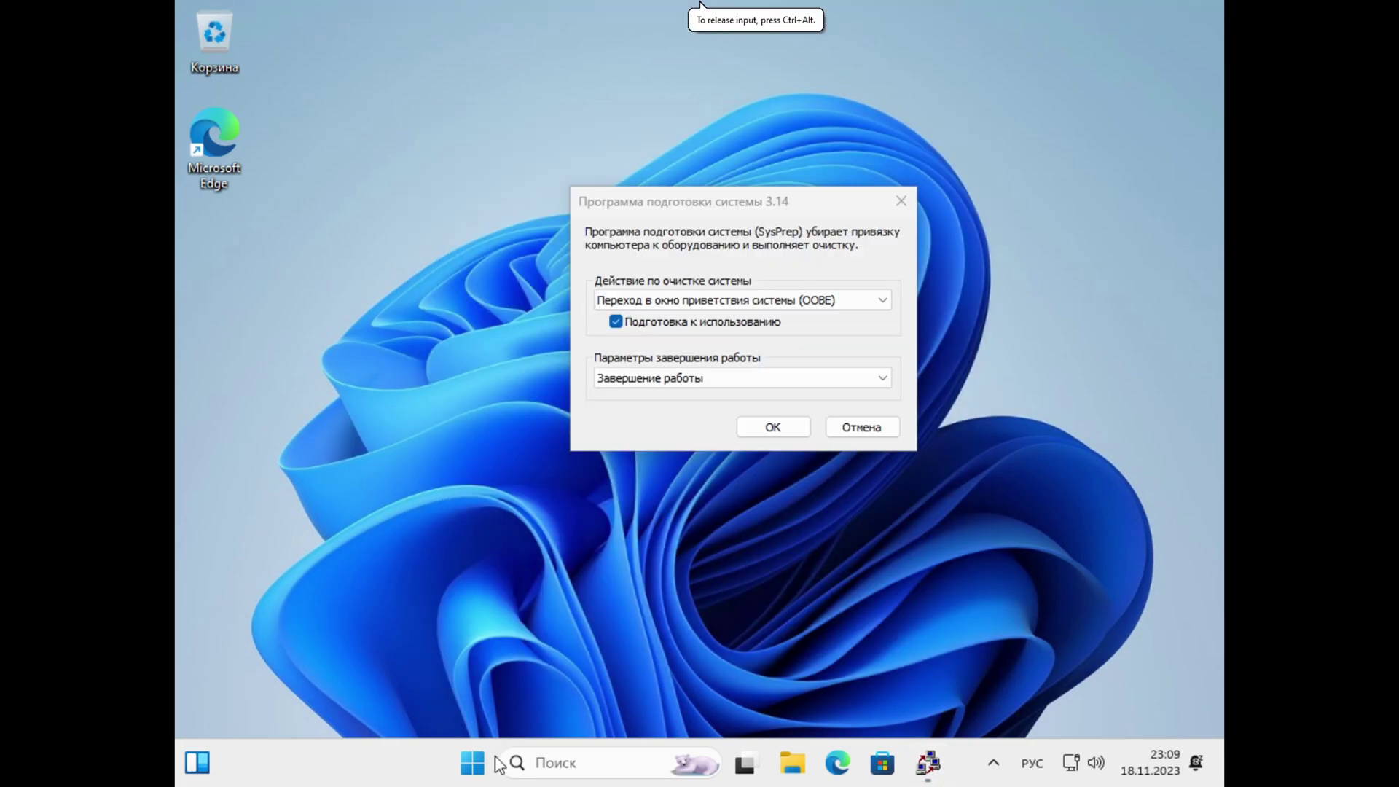
- Open Windows Disk Management and initialize Диск 1 with the GPT partition style
right_click(473, 762)
left_click(395, 378)
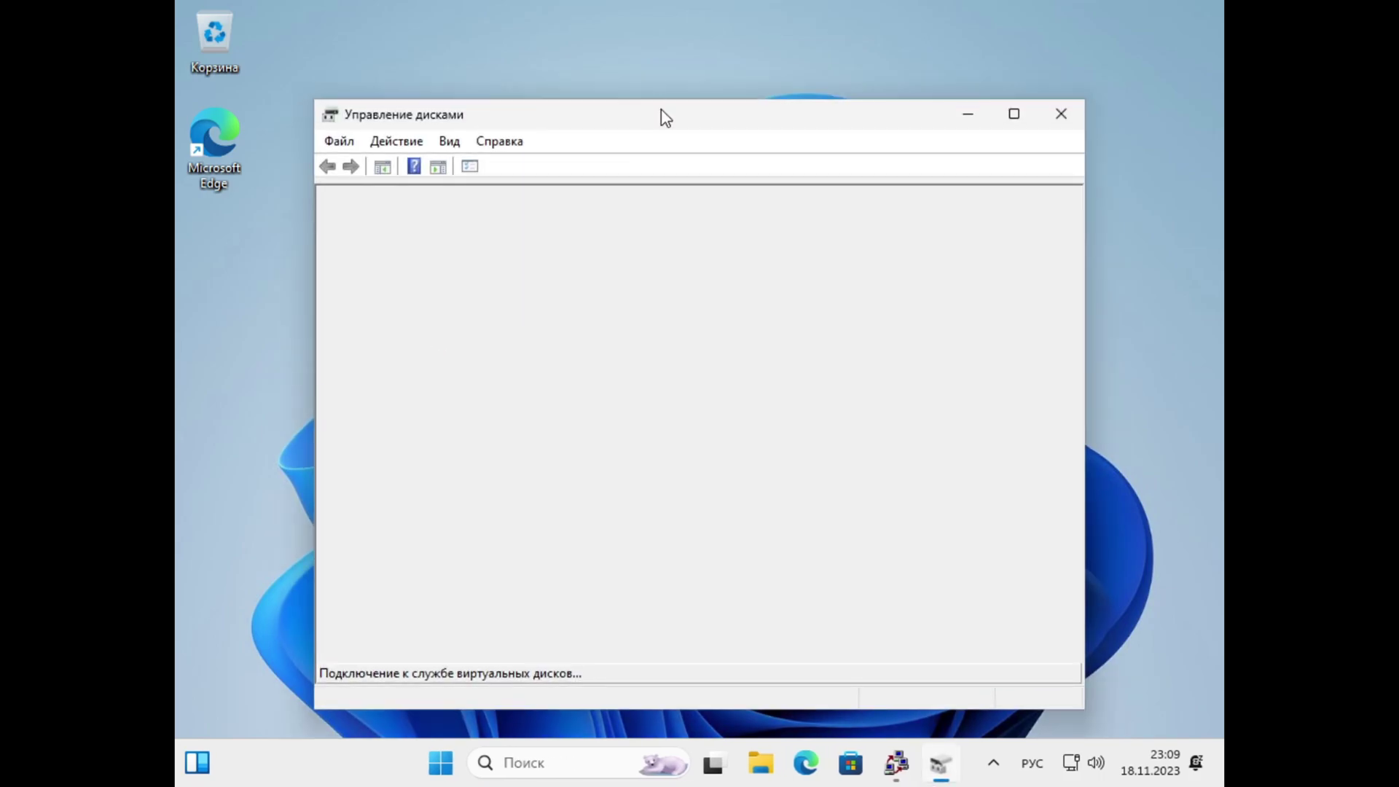
double_click(665, 116)
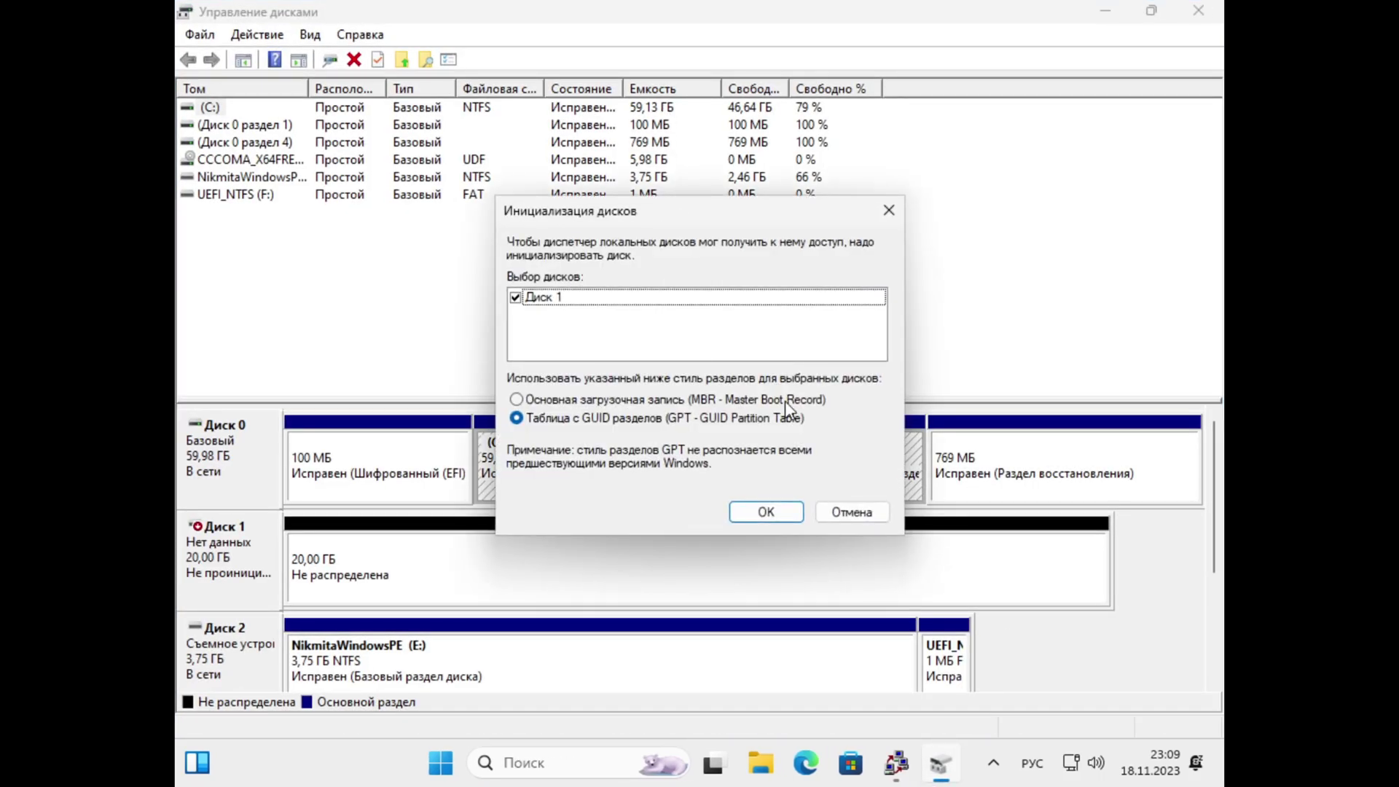
left_click(766, 512)
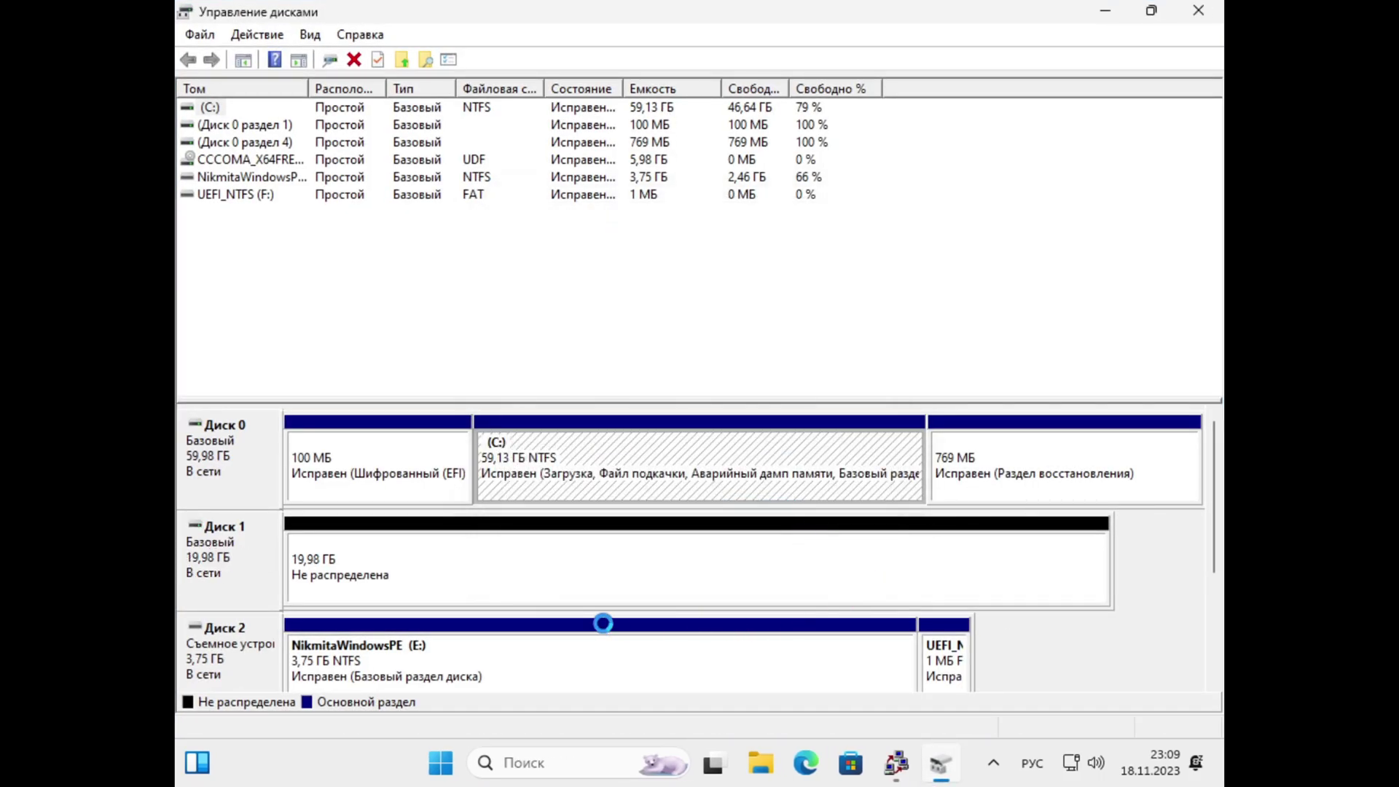
- Set up a simple volume over all the unallocated space of Диск 1 and assign it drive letter R
right_click(478, 580)
left_click(524, 400)
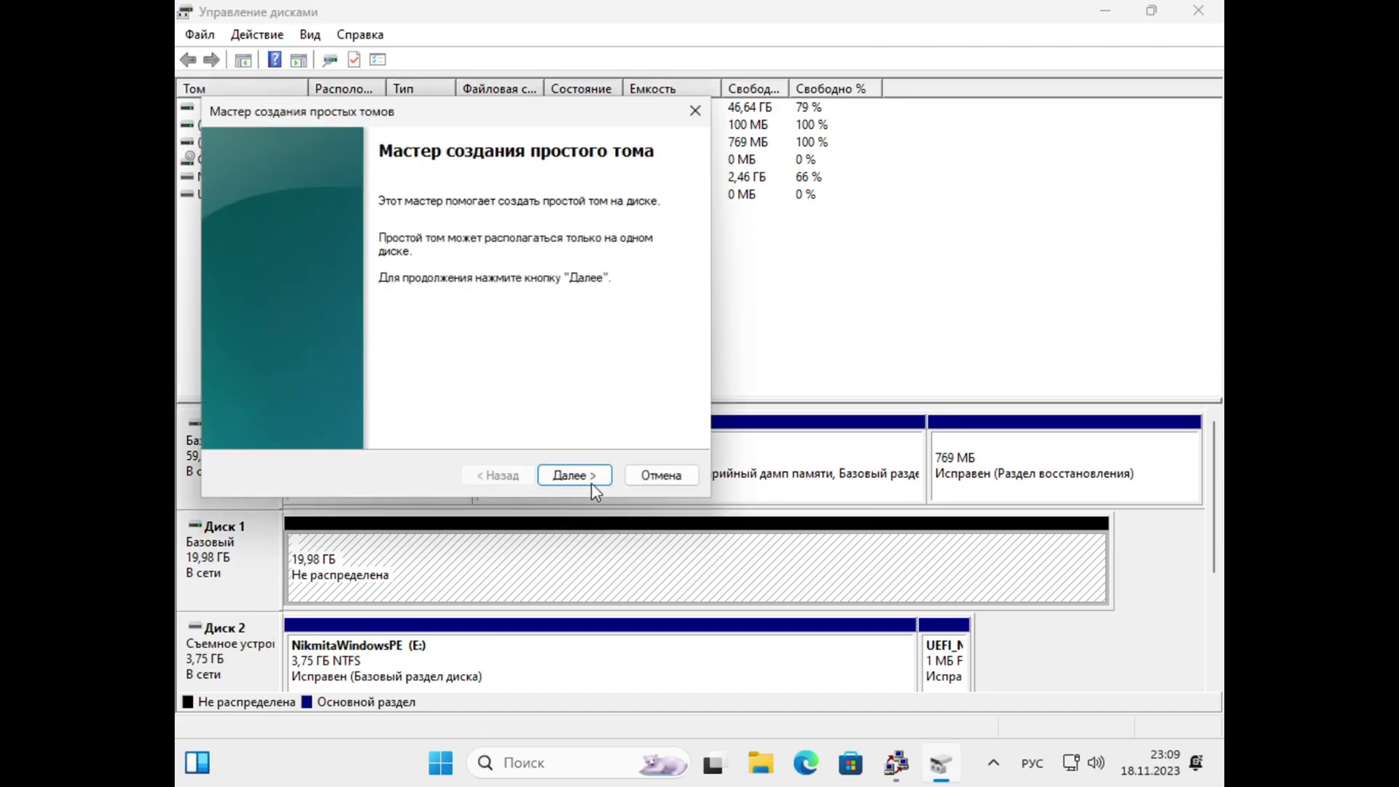
left_click(588, 482)
left_click(569, 481)
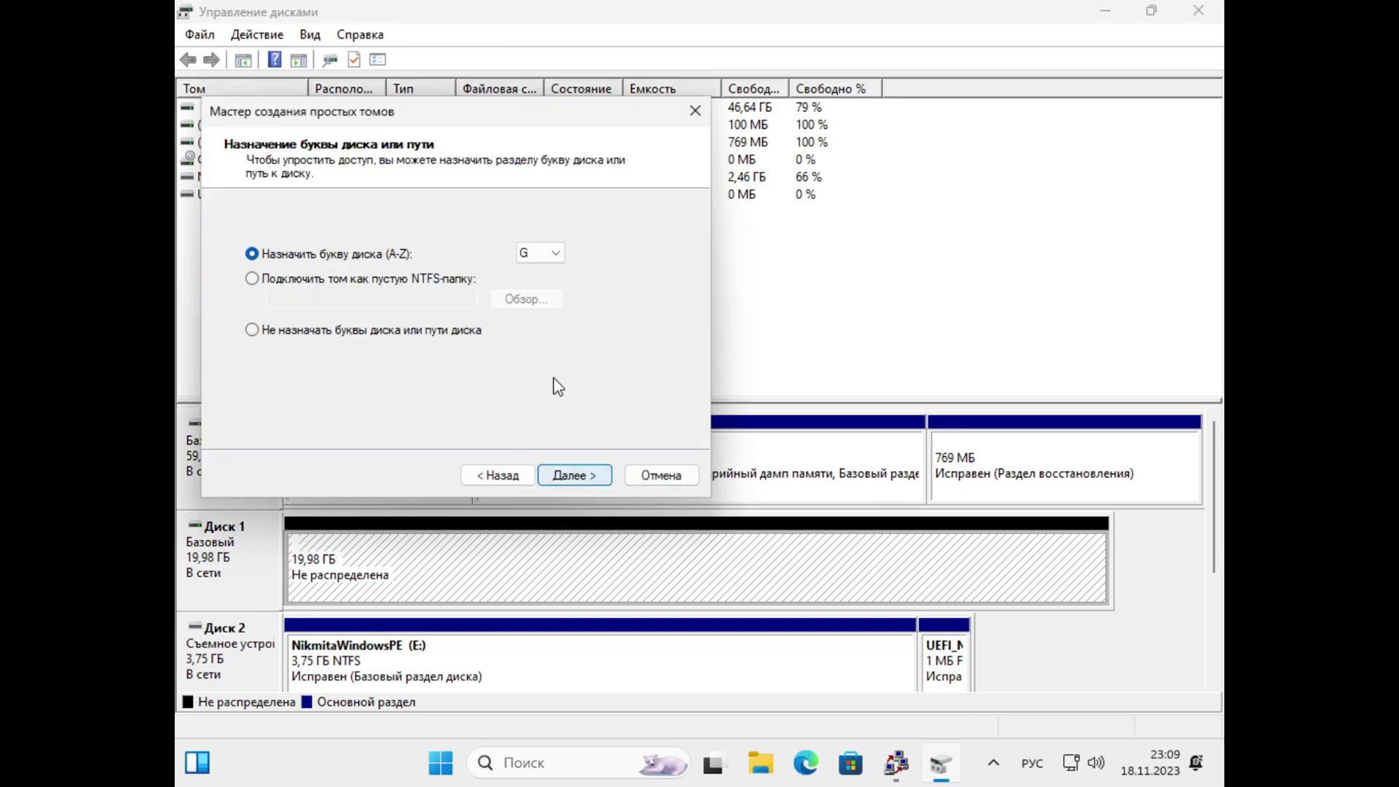
left_click(543, 253)
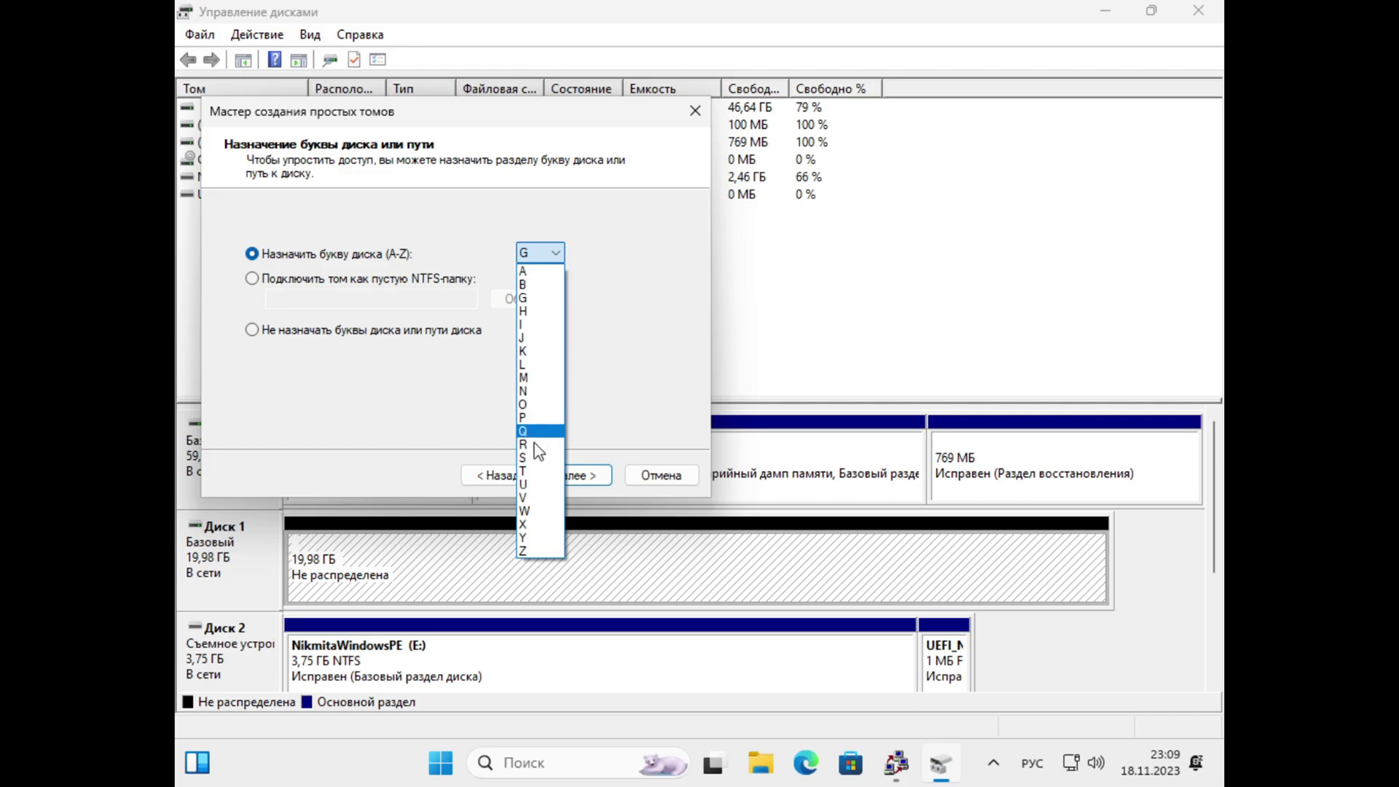
left_click(537, 458)
left_click(583, 475)
- Quick-format the volume as NTFS with the default cluster size and an empty label, and finish creating it
left_click(528, 351)
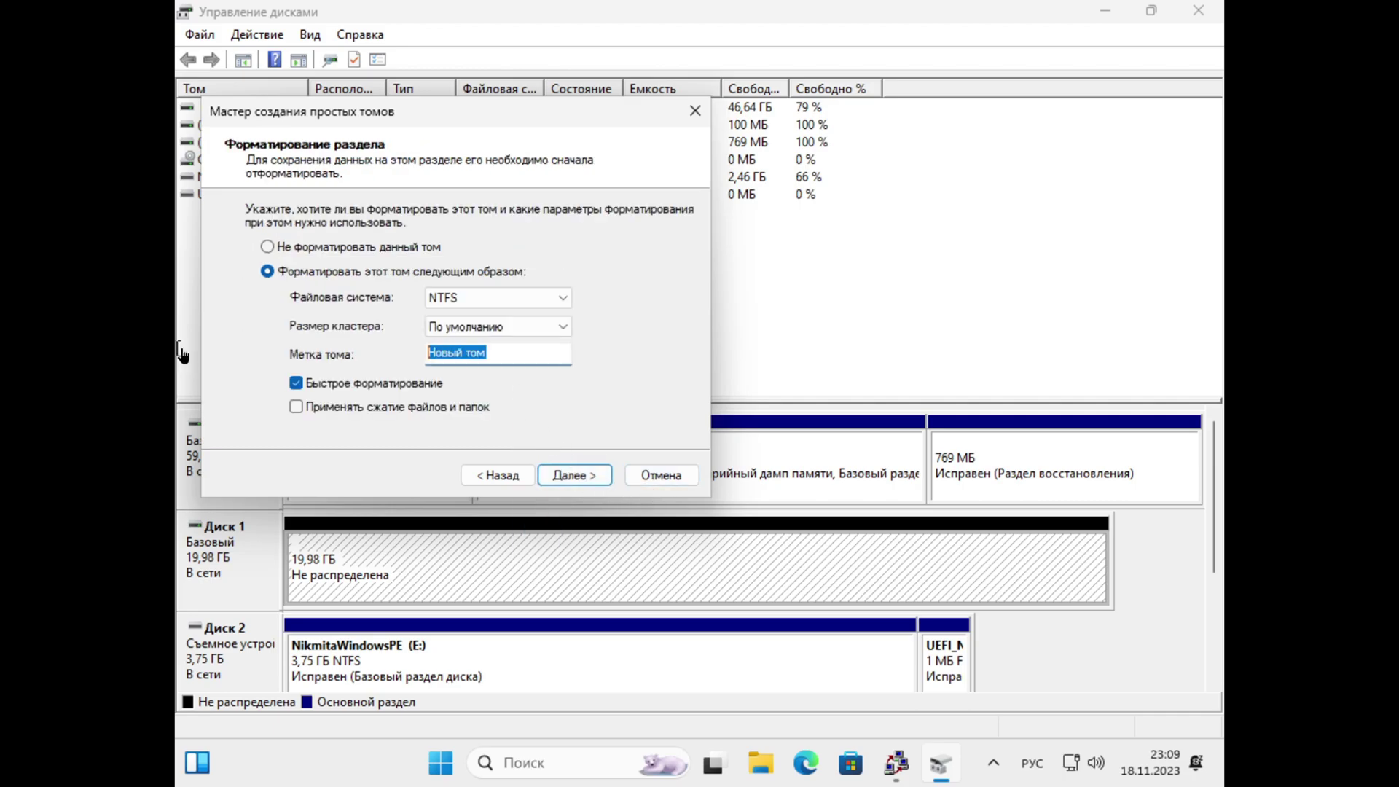
left_click(583, 477)
left_click(571, 475)
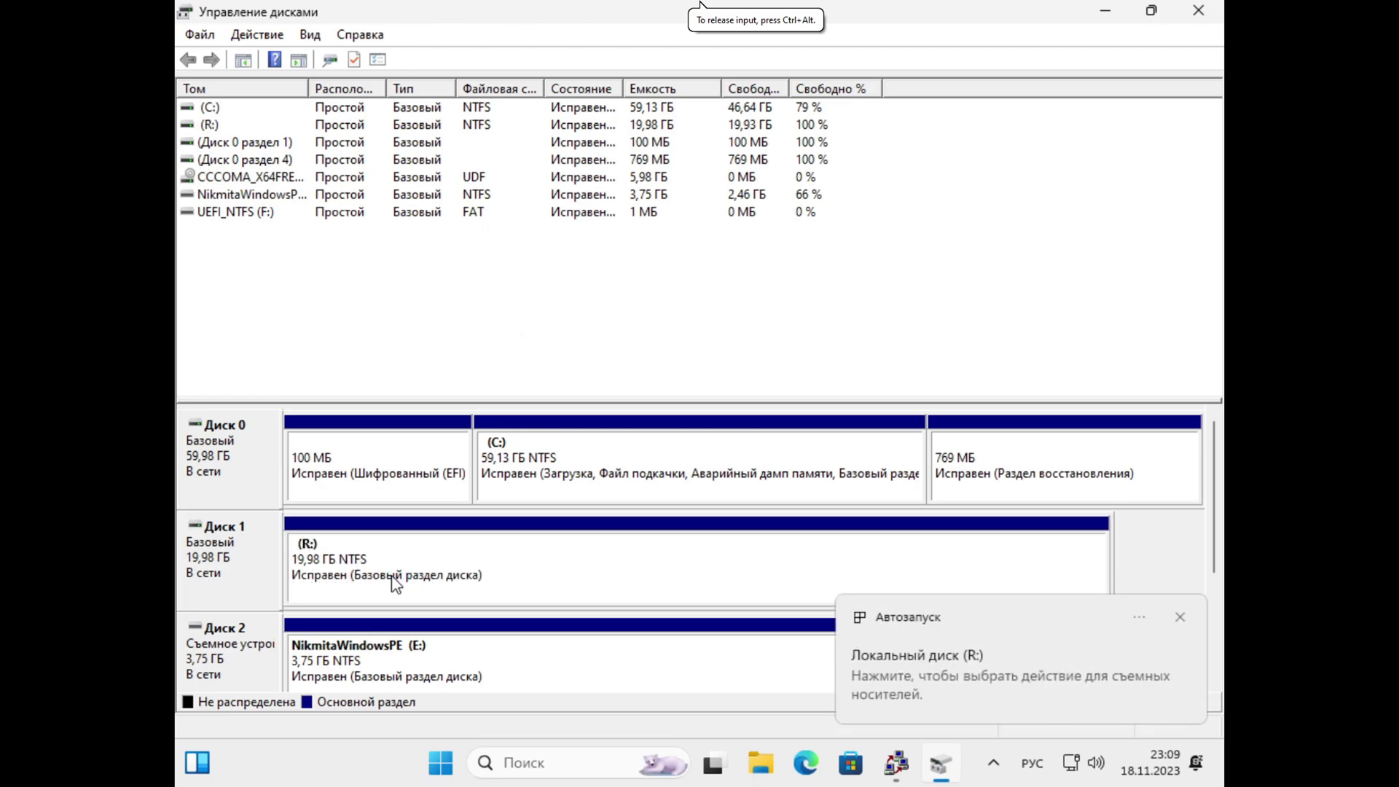
- Check drive R: among the devices in Этот компьютер, and close File Explorer and Disk Management
key("super+e")
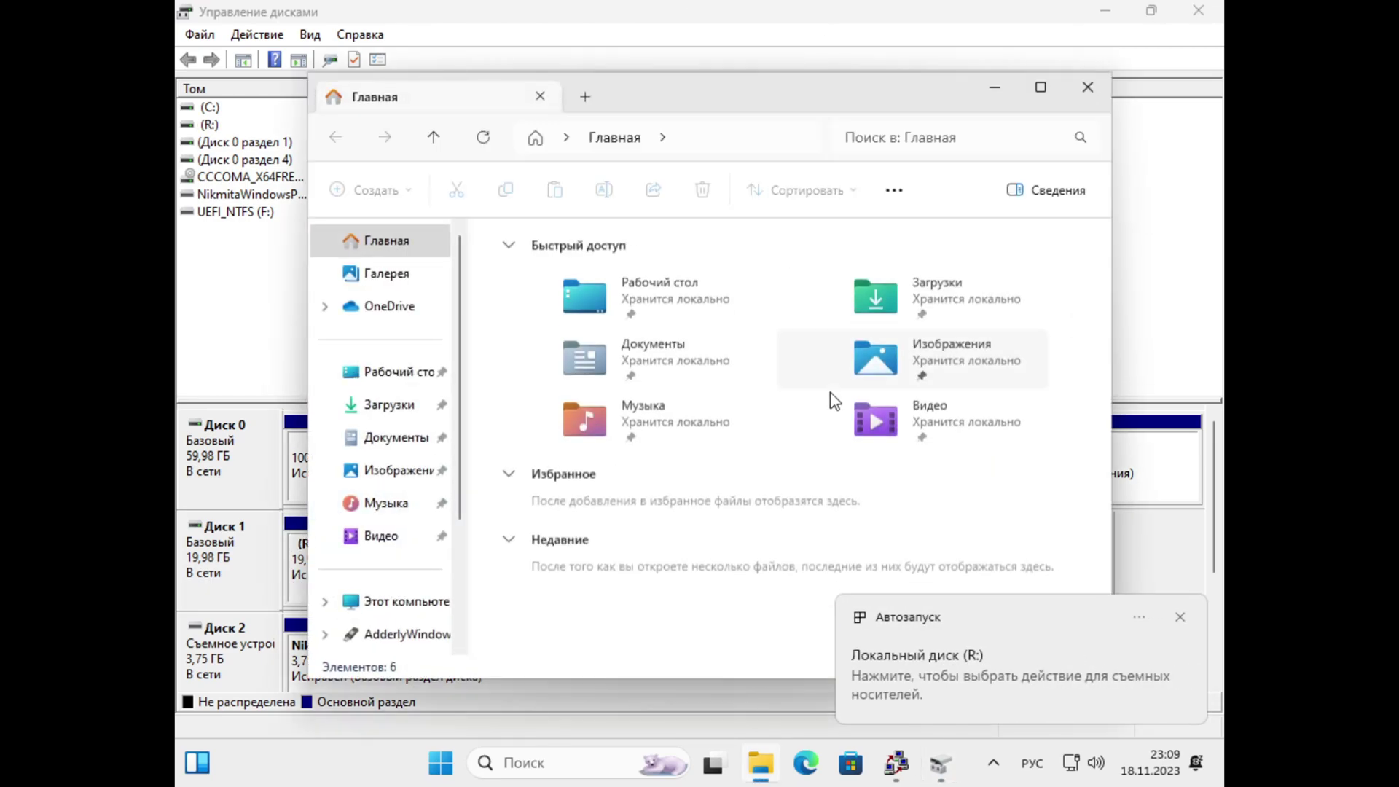
left_click(451, 609)
double_click(663, 391)
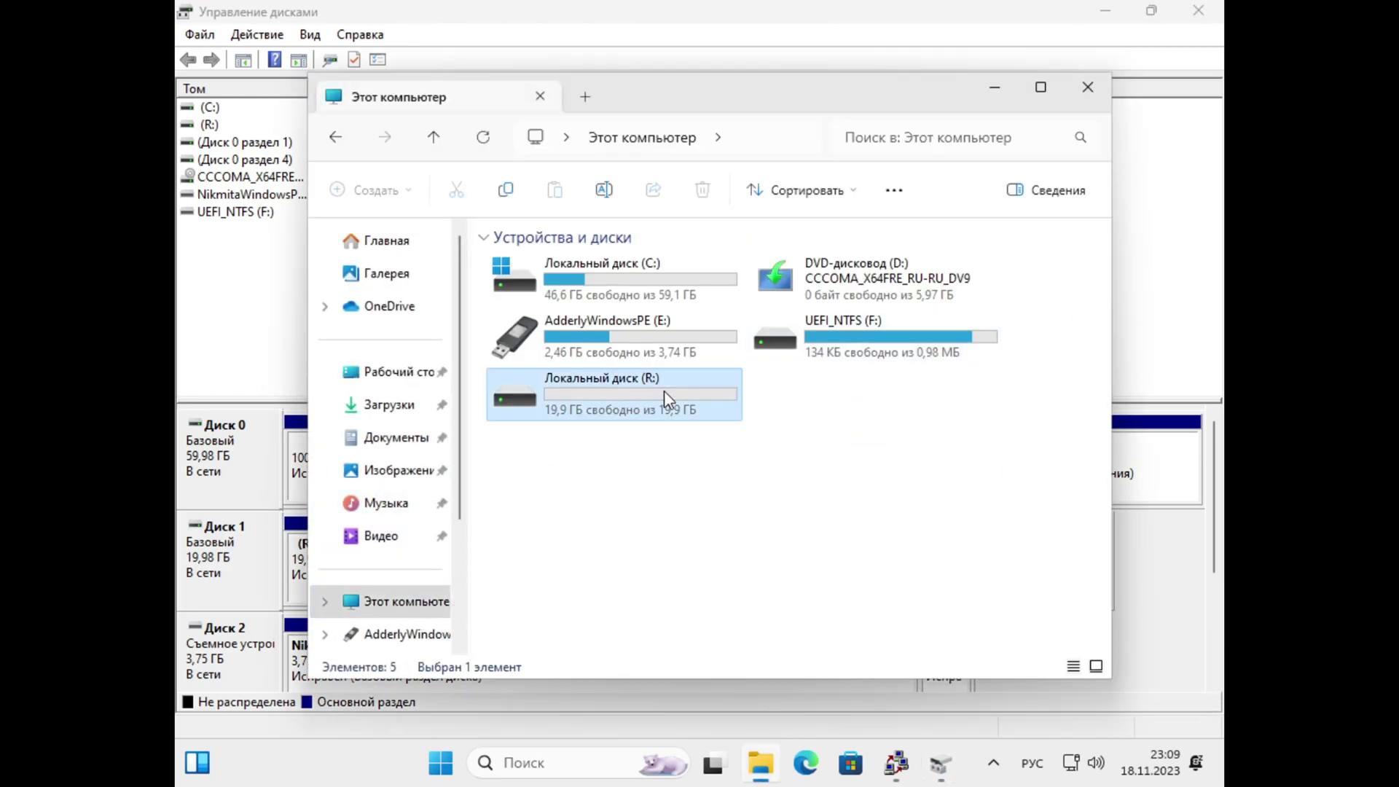
left_click(1088, 87)
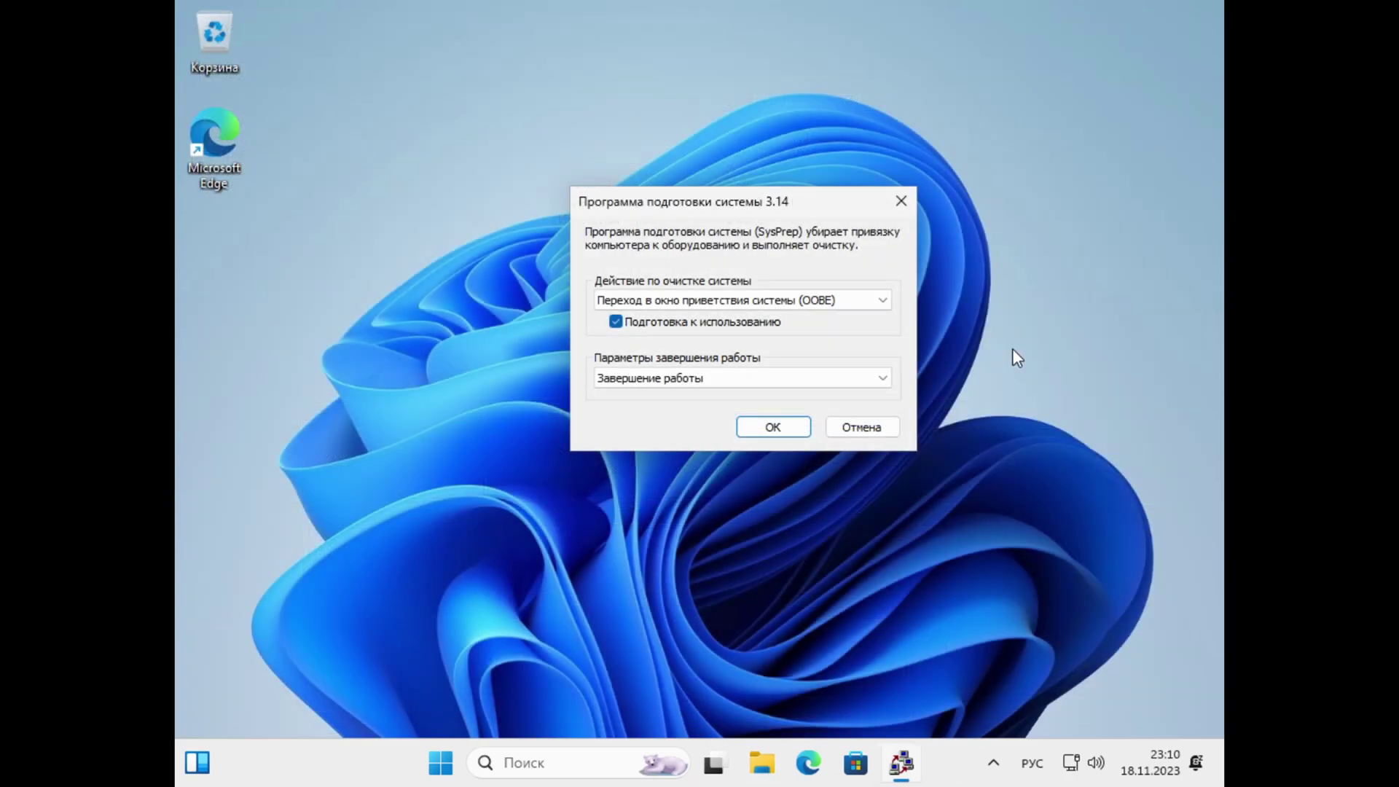
- Run Sysprep with the OOBE, generalize and shutdown options chosen in its dialog
left_click_drag(771, 205, 711, 162)
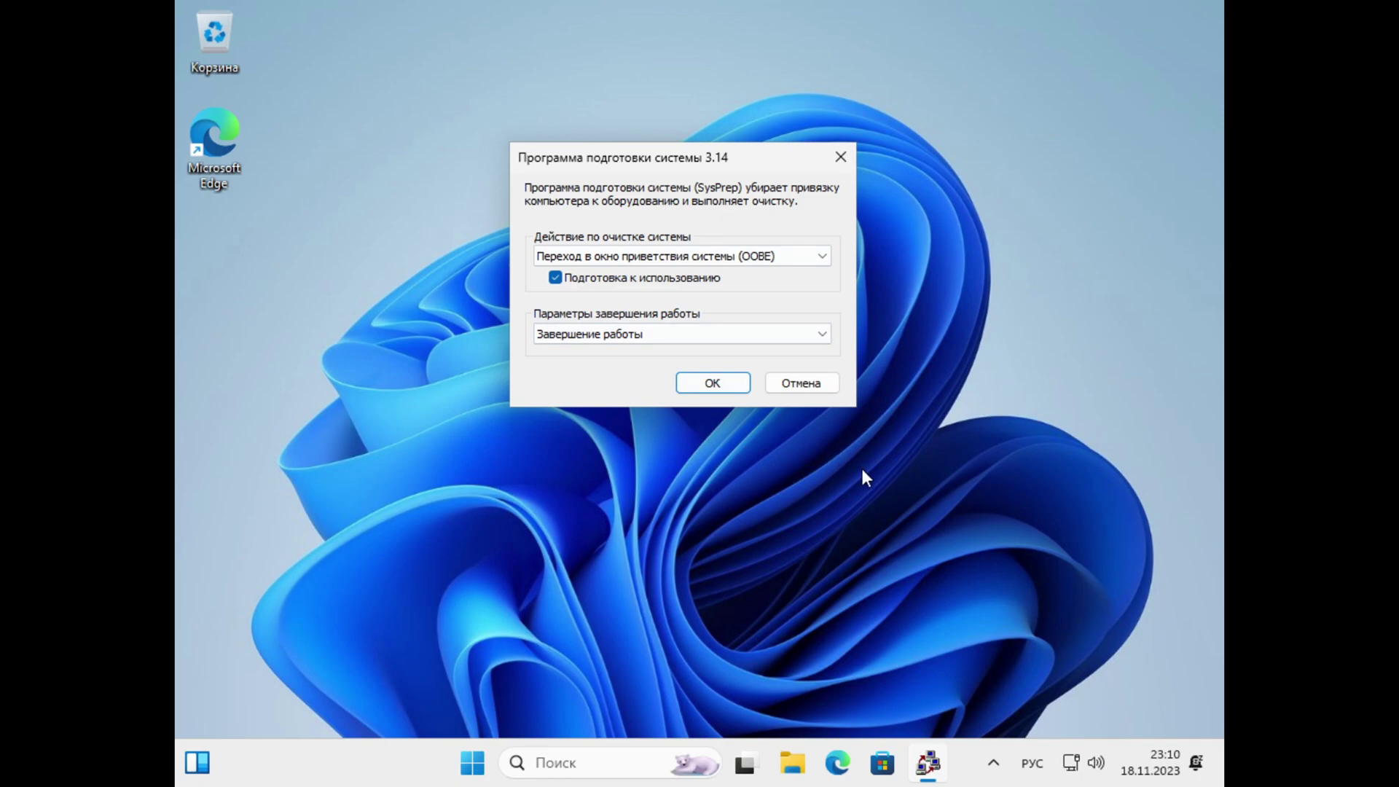
left_click(720, 384)
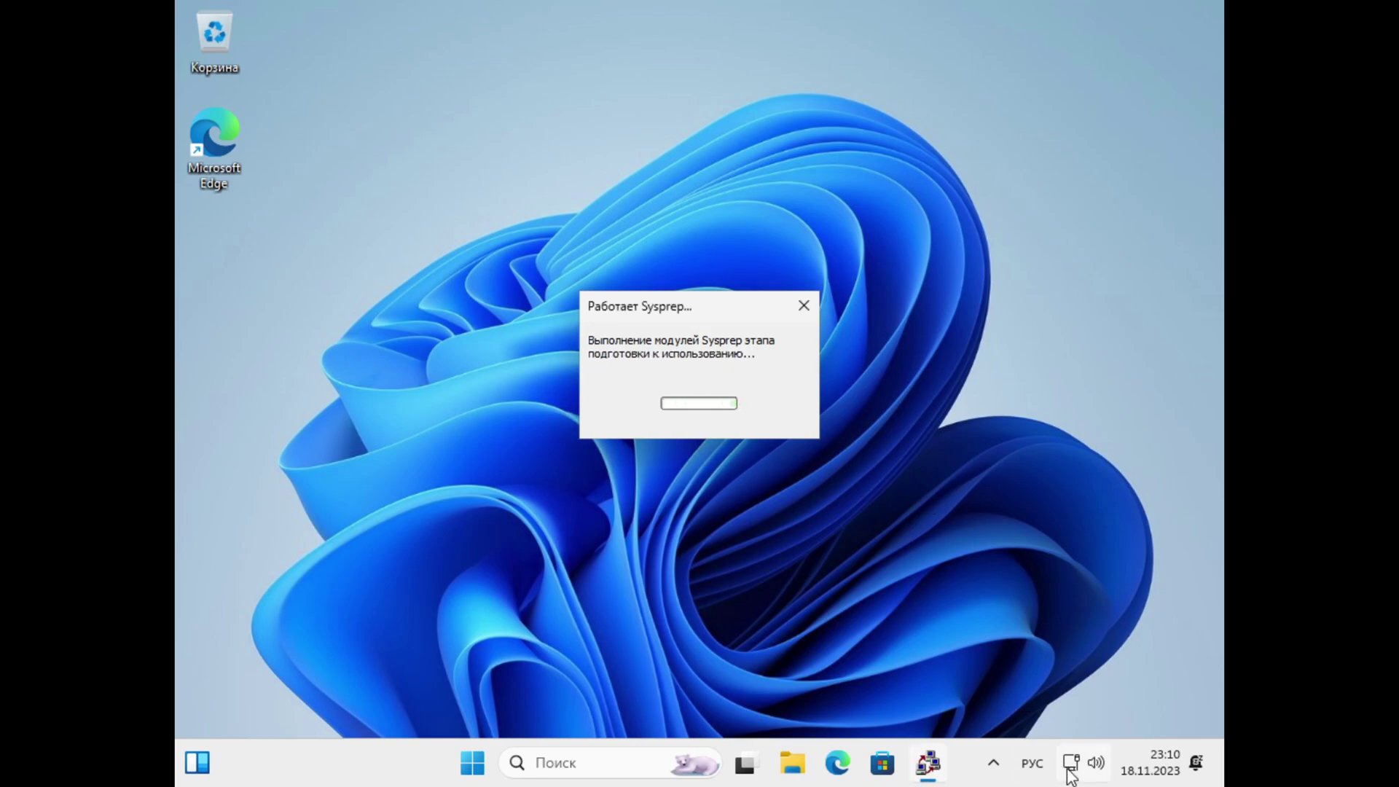
left_click(1088, 762)
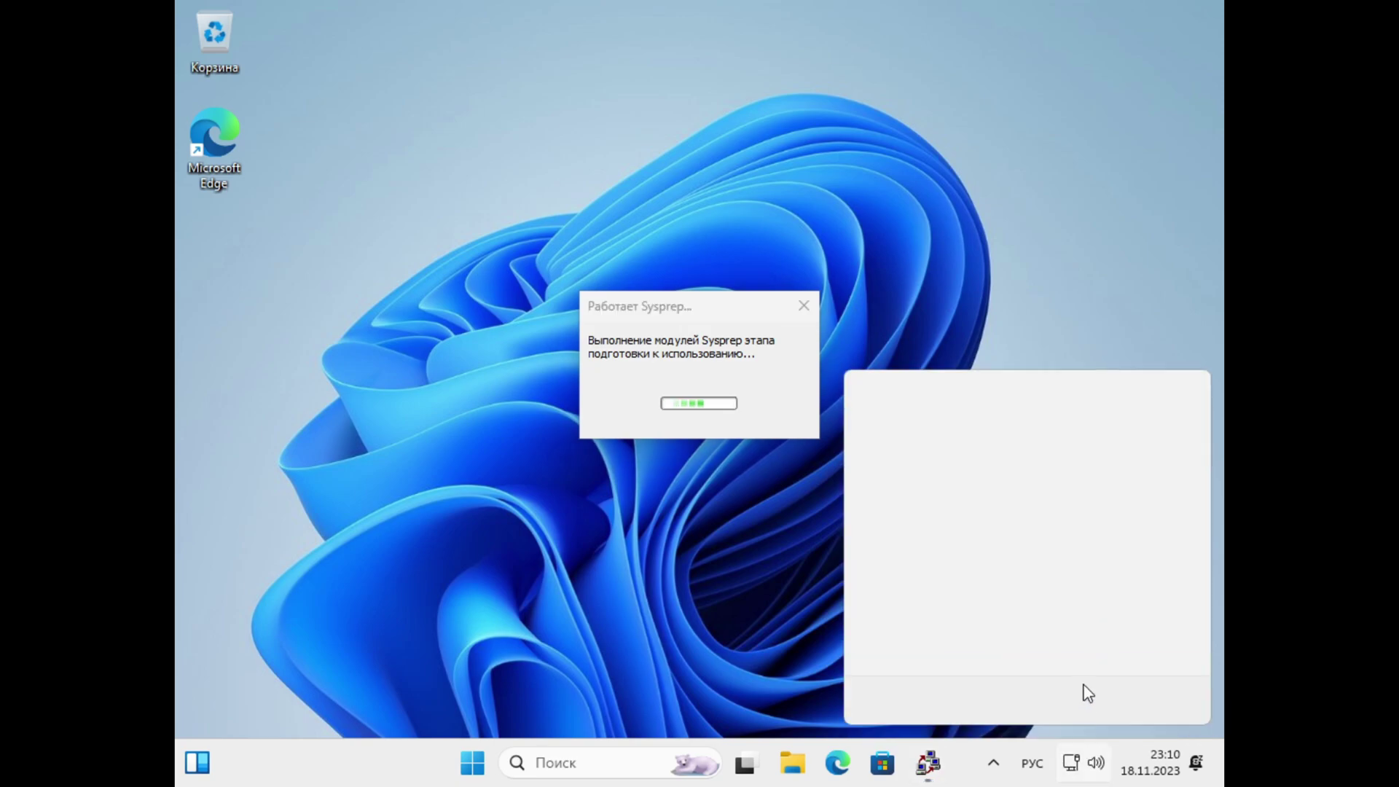
left_click(725, 608)
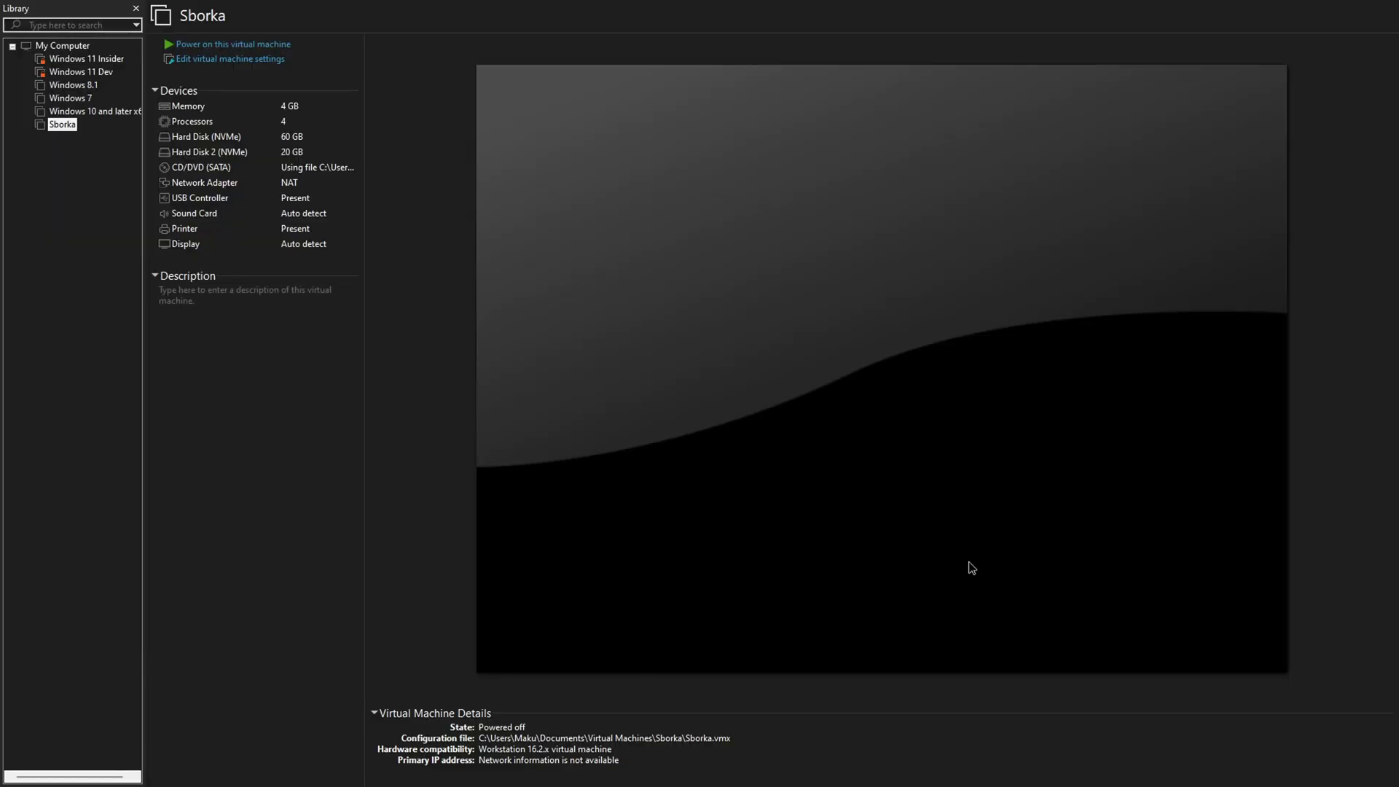
- Power on the Sborka virtual machine and boot it from the EFI VMware Virtual SATA CDROM Drive (1.0) into Windows Setup
left_click(307, 45)
left_click(720, 401)
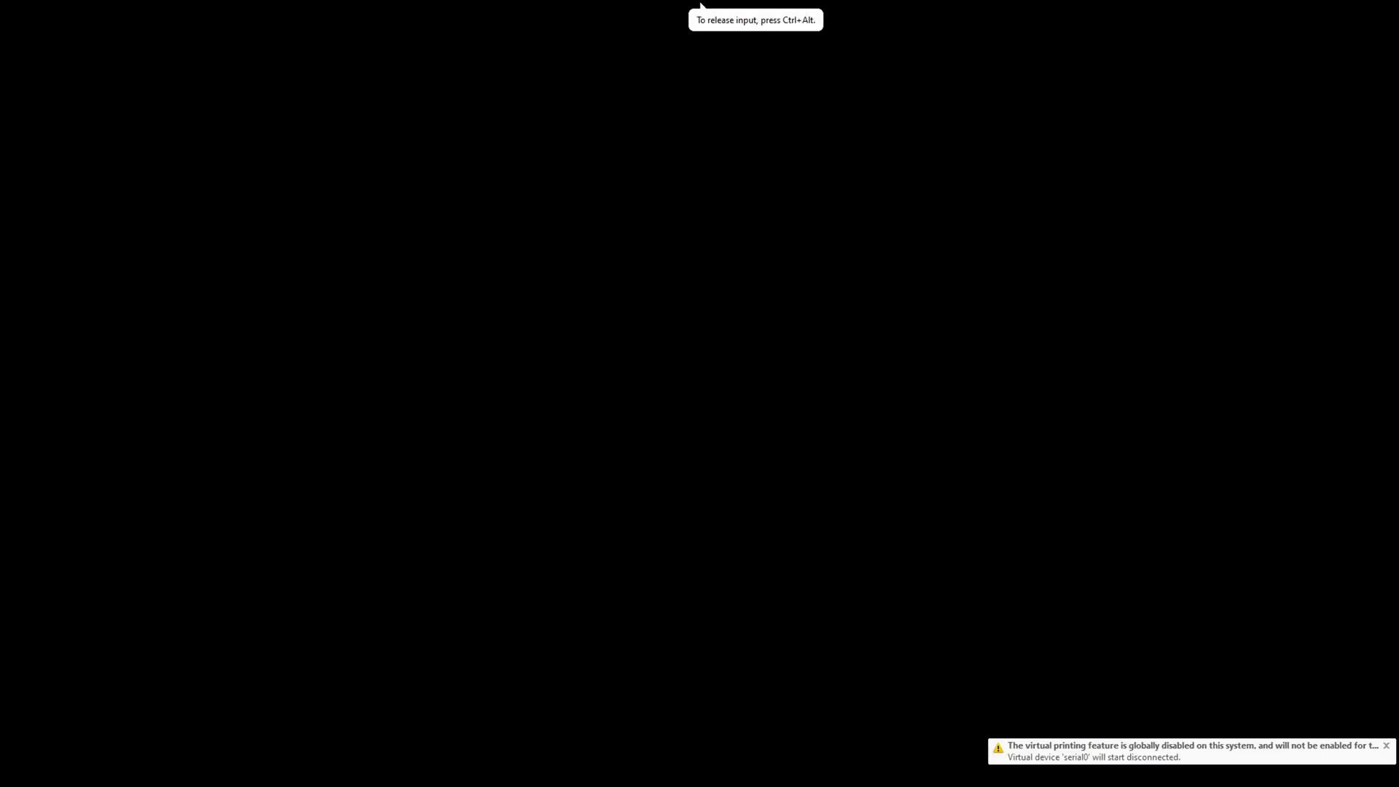
key("Down")
key("Down")
key("Down")
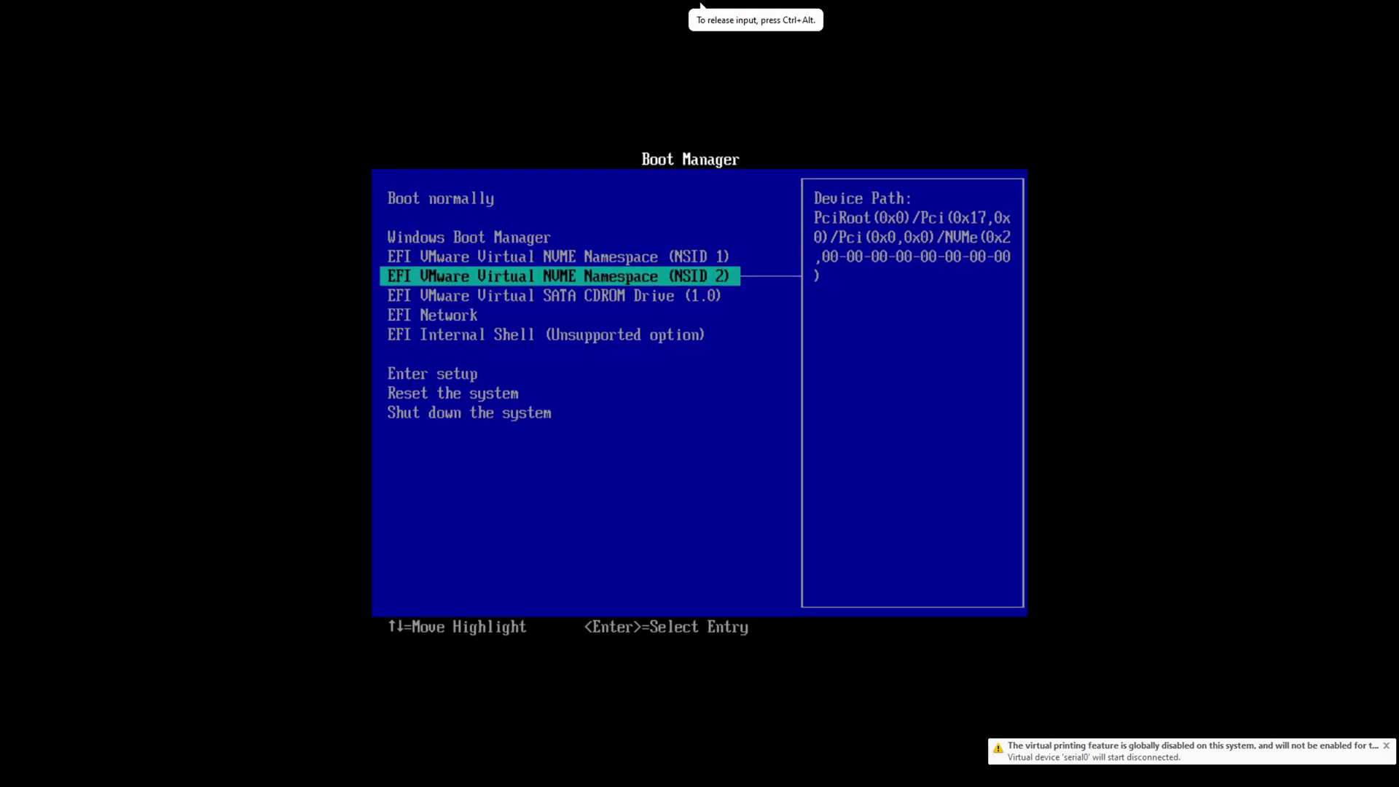
key("Down")
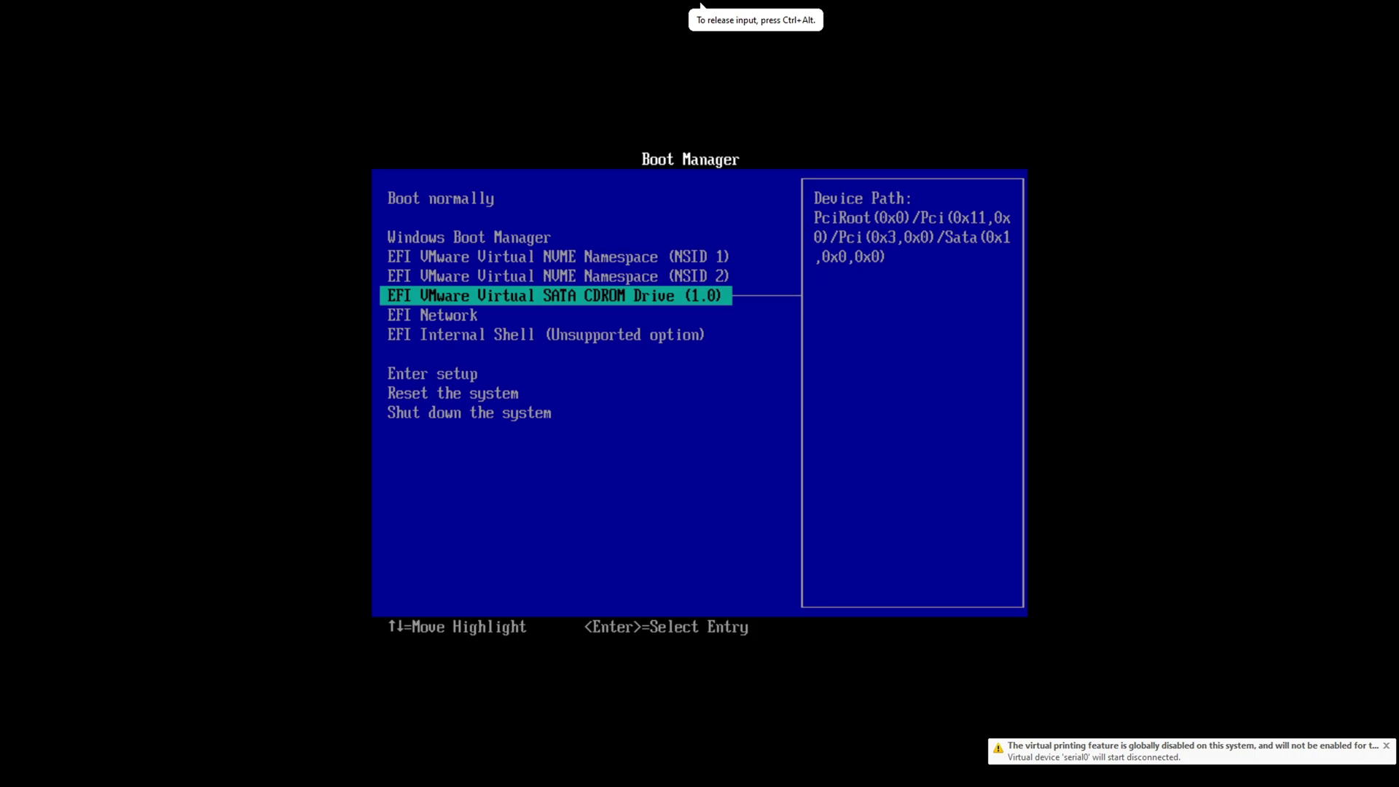
key("Return")
key("Return")
key("ctrl+alt")
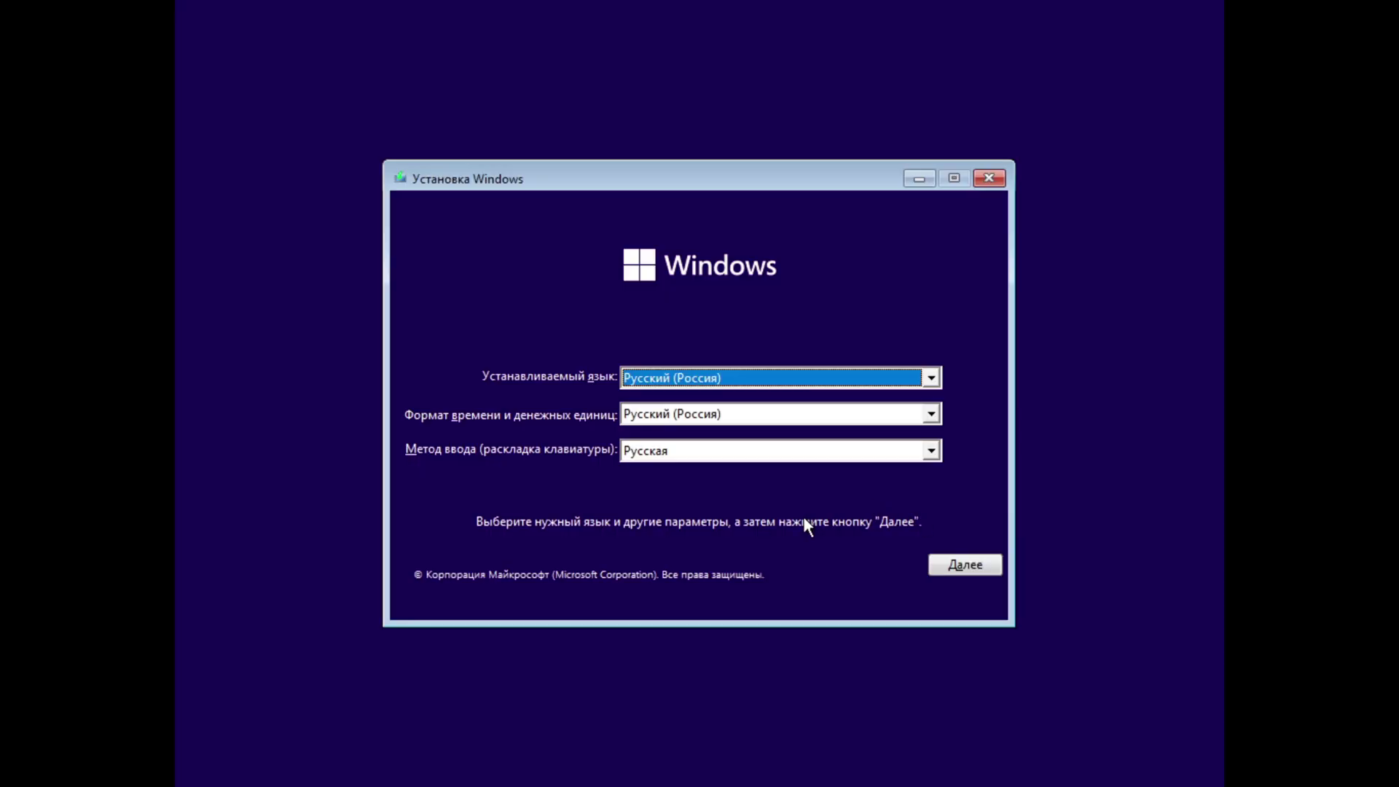
- Open a command prompt in Windows Setup, start diskpart and list the volumes with lis vol
key("shift+F10")
type("diskpart")
key("Return")
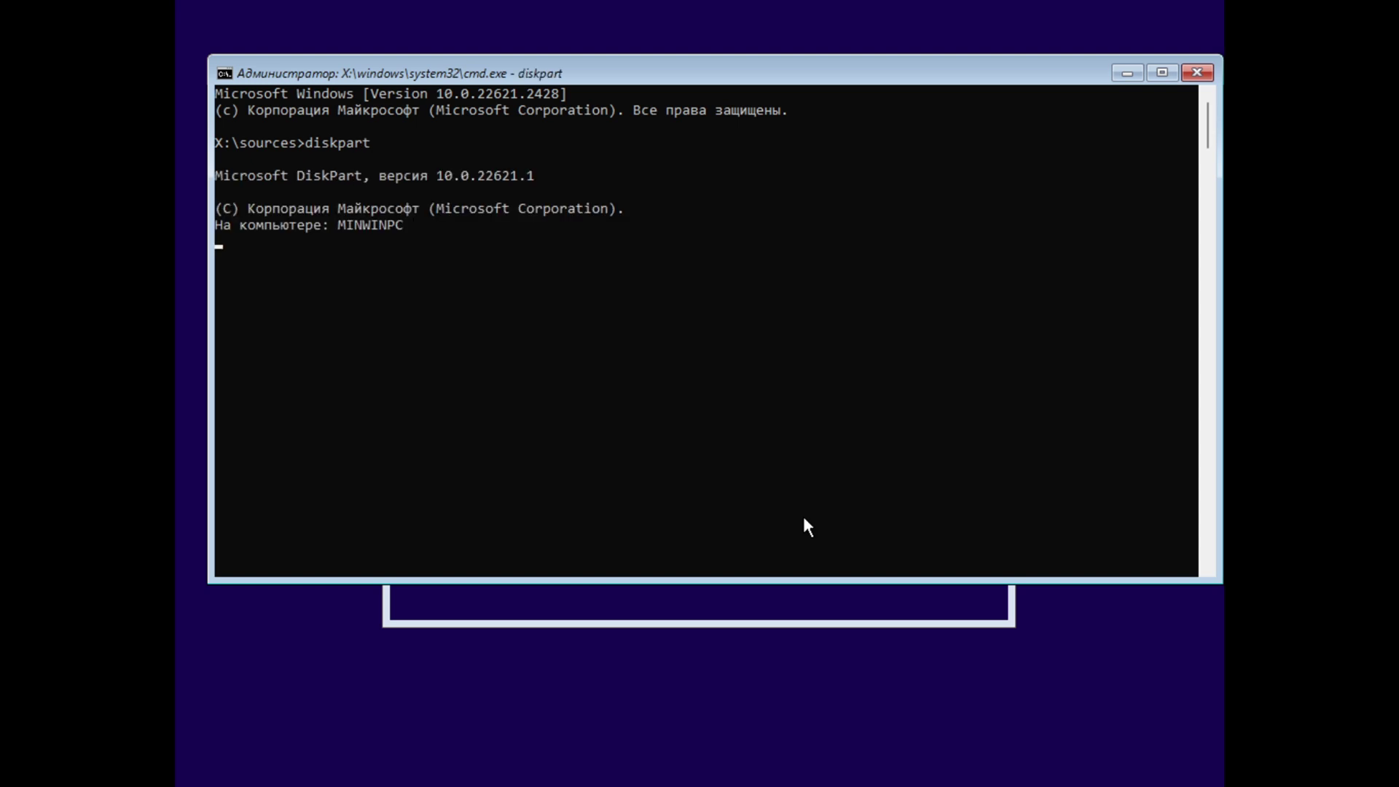
type("lis vol")
key("Return")
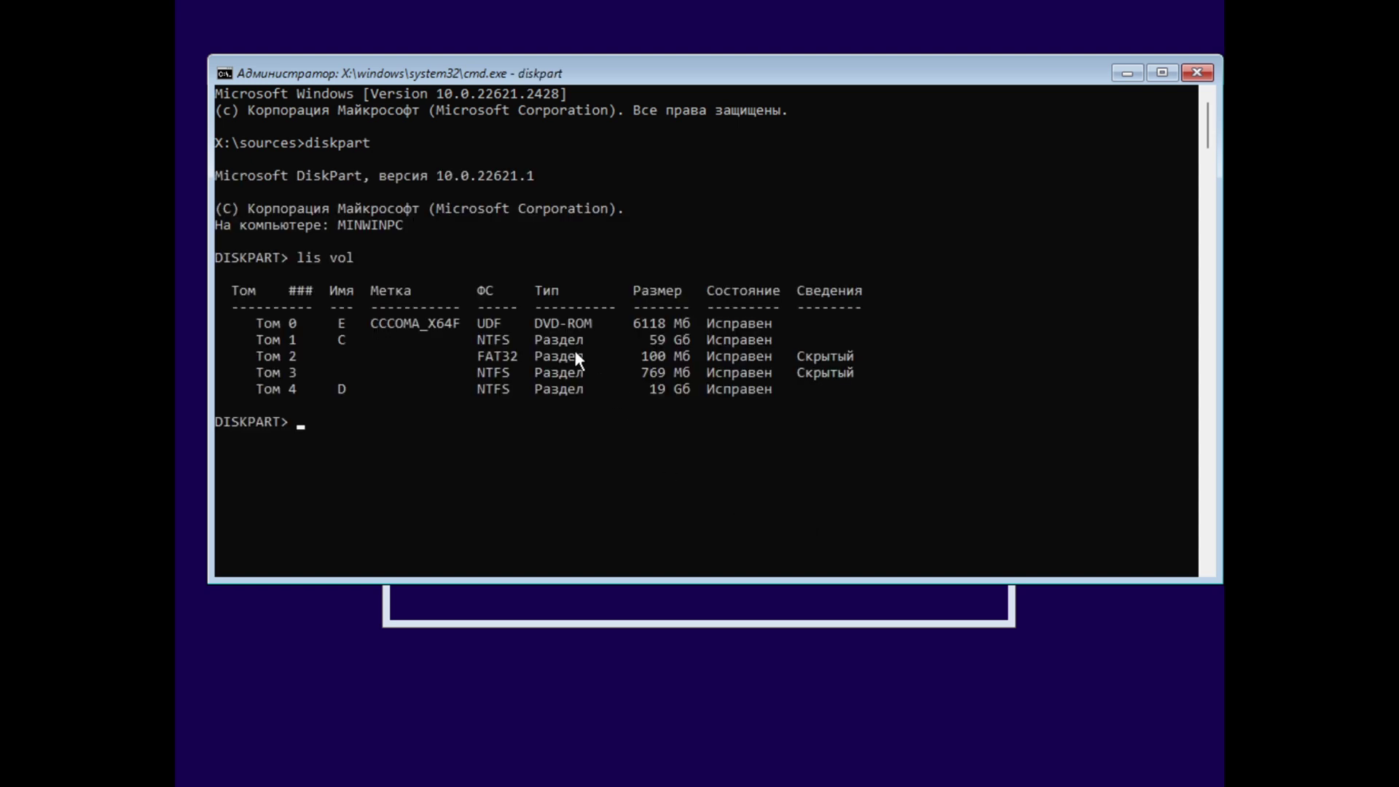
- Examine the size and drive letter of Том 1 and Том 4 in the diskpart volume list
left_click_drag(743, 339, 254, 334)
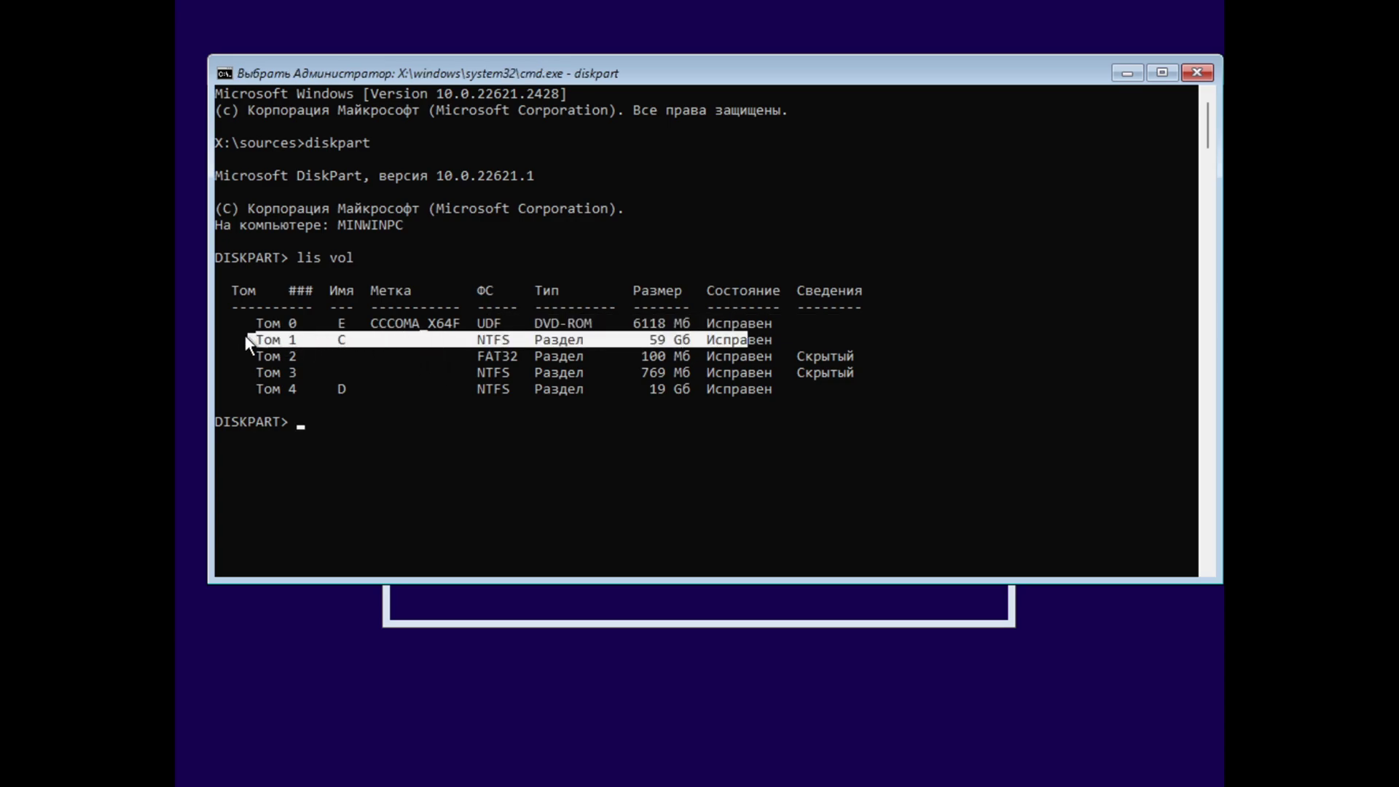
left_click_drag(796, 387, 233, 390)
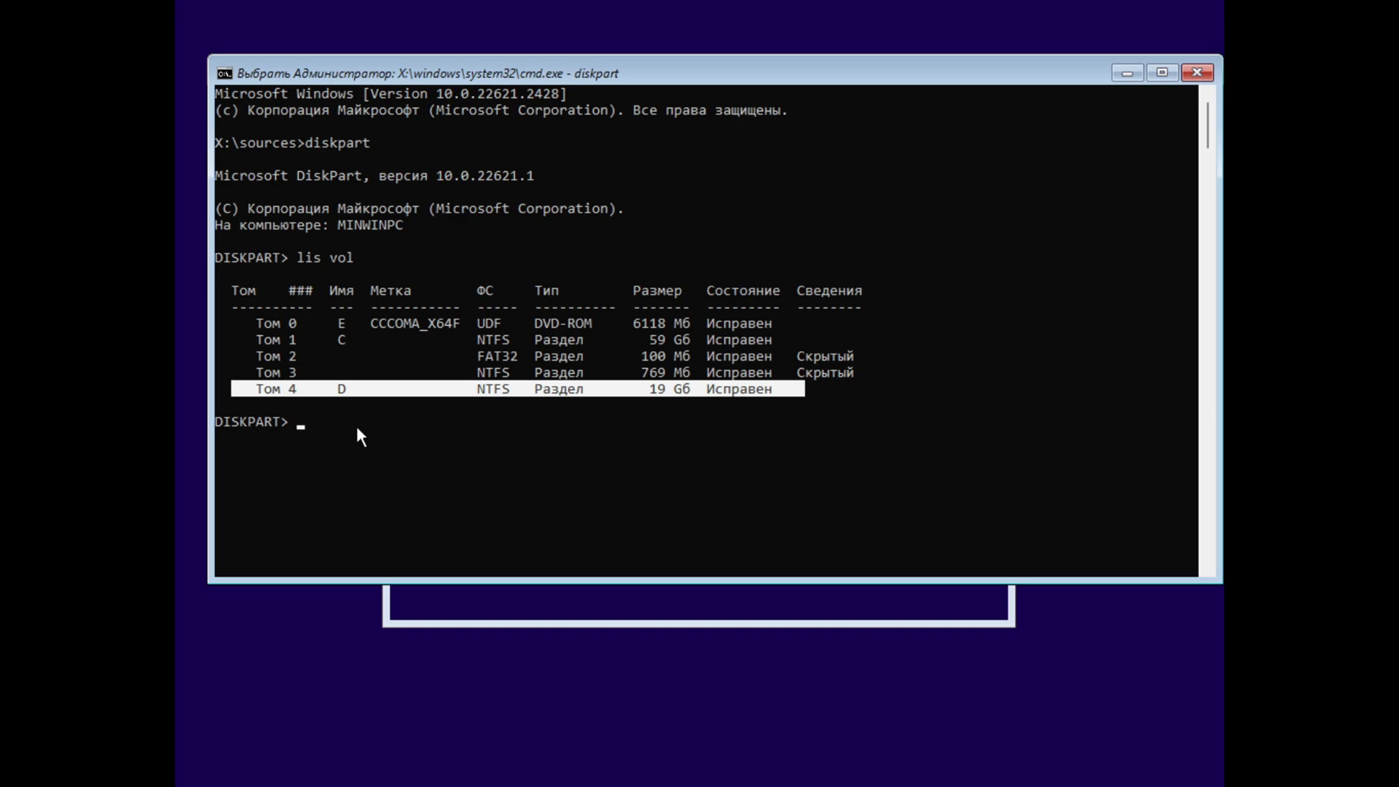
left_click_drag(395, 340, 235, 343)
left_click_drag(394, 389, 249, 390)
right_click(460, 422)
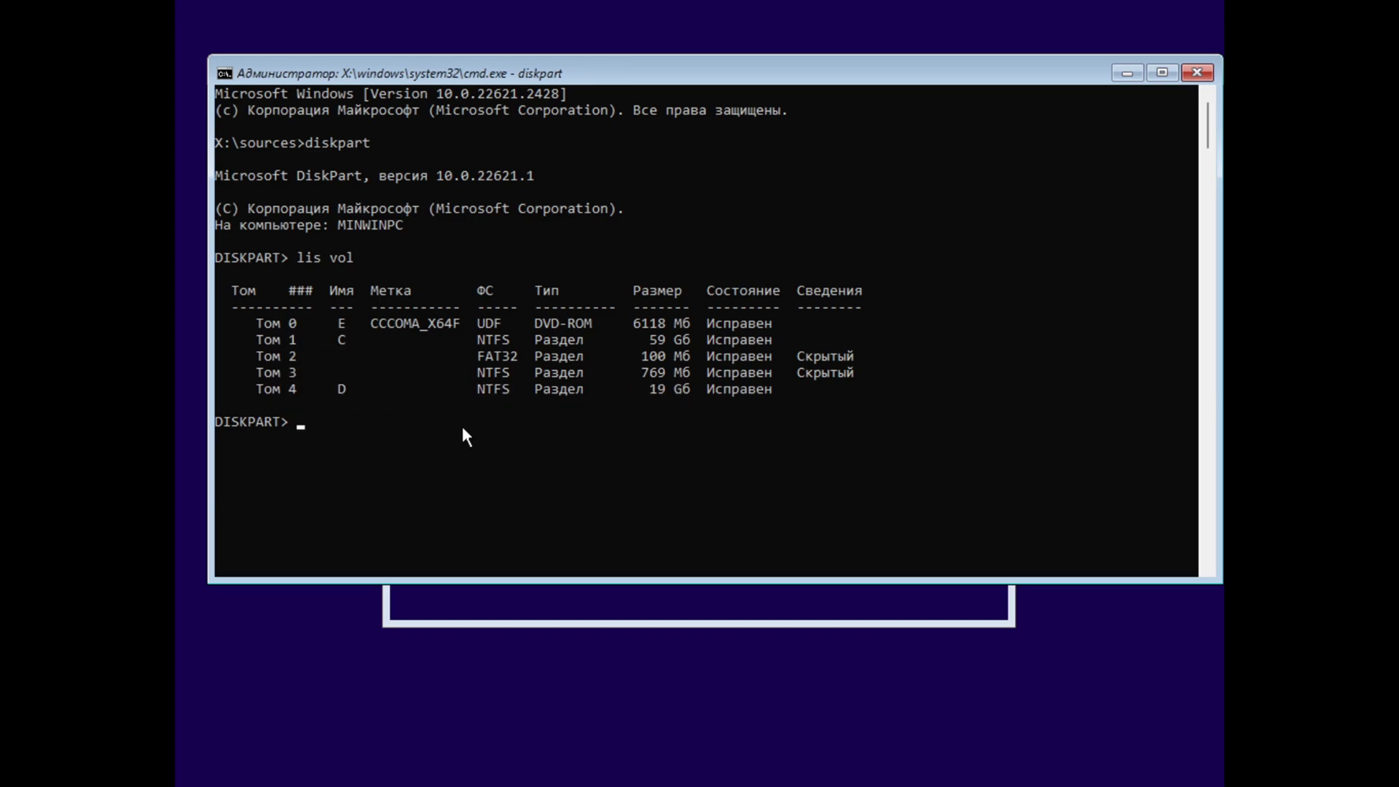
- Exit diskpart and capture C:\ with dism into d:\install.wim, naming the image windows and using max compression
type("exit")
key("Return")
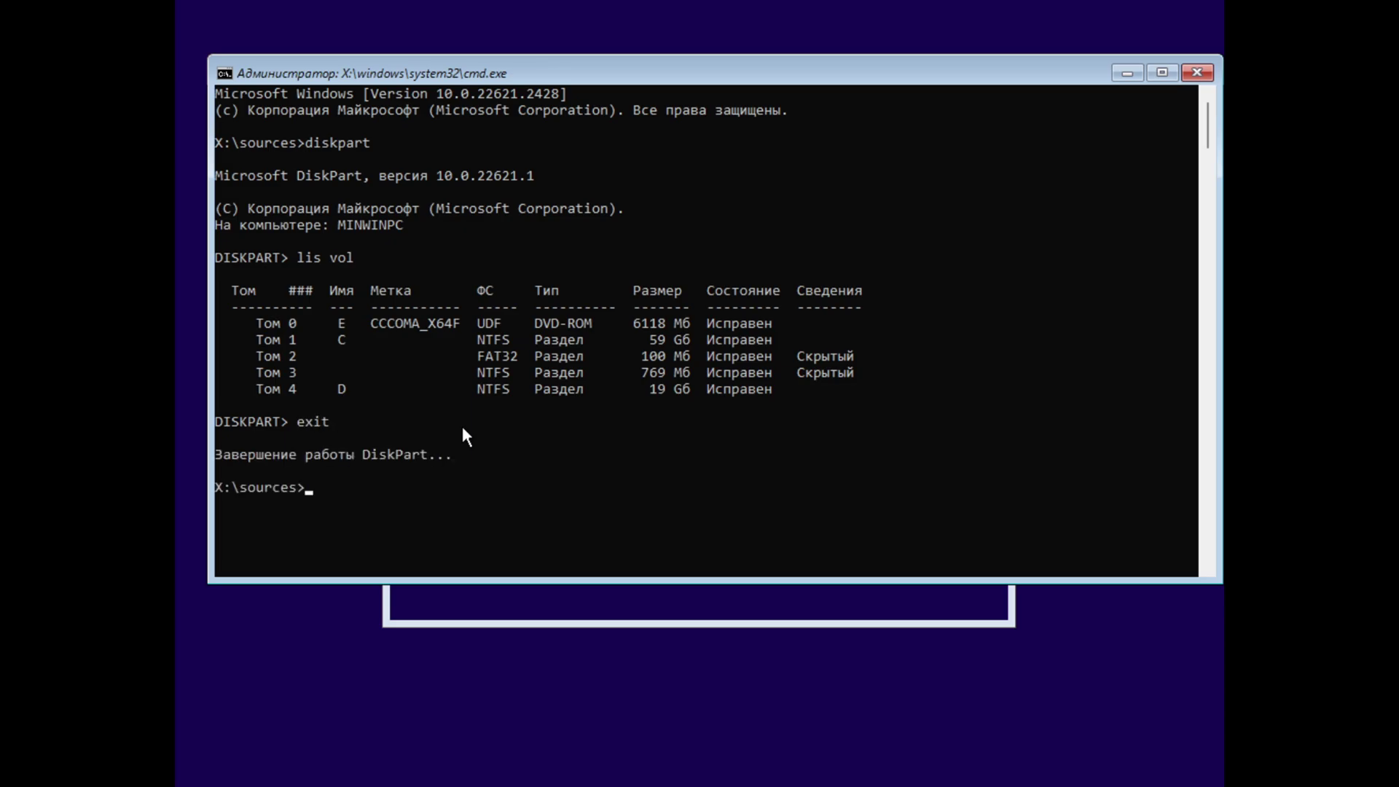
type("dism /ca")
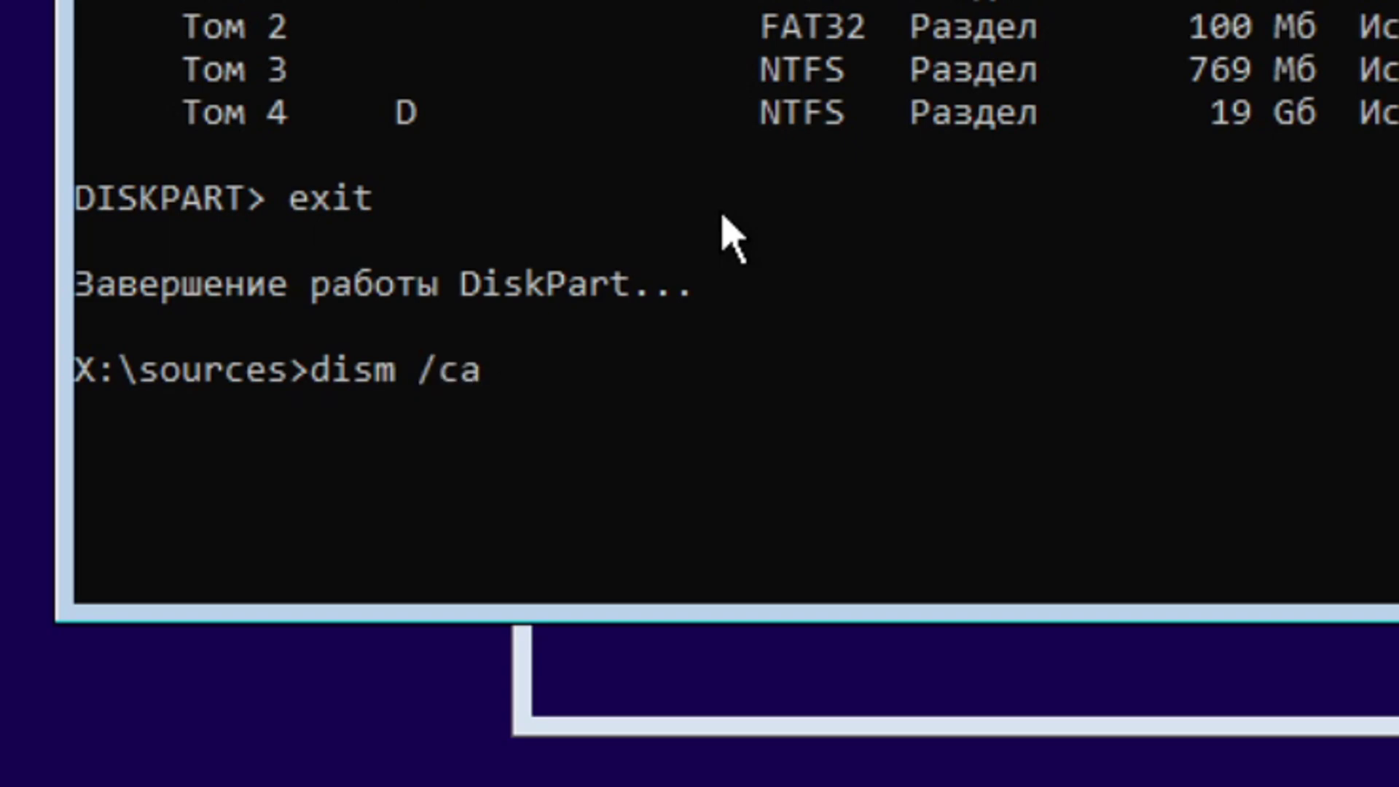
type("pture-")
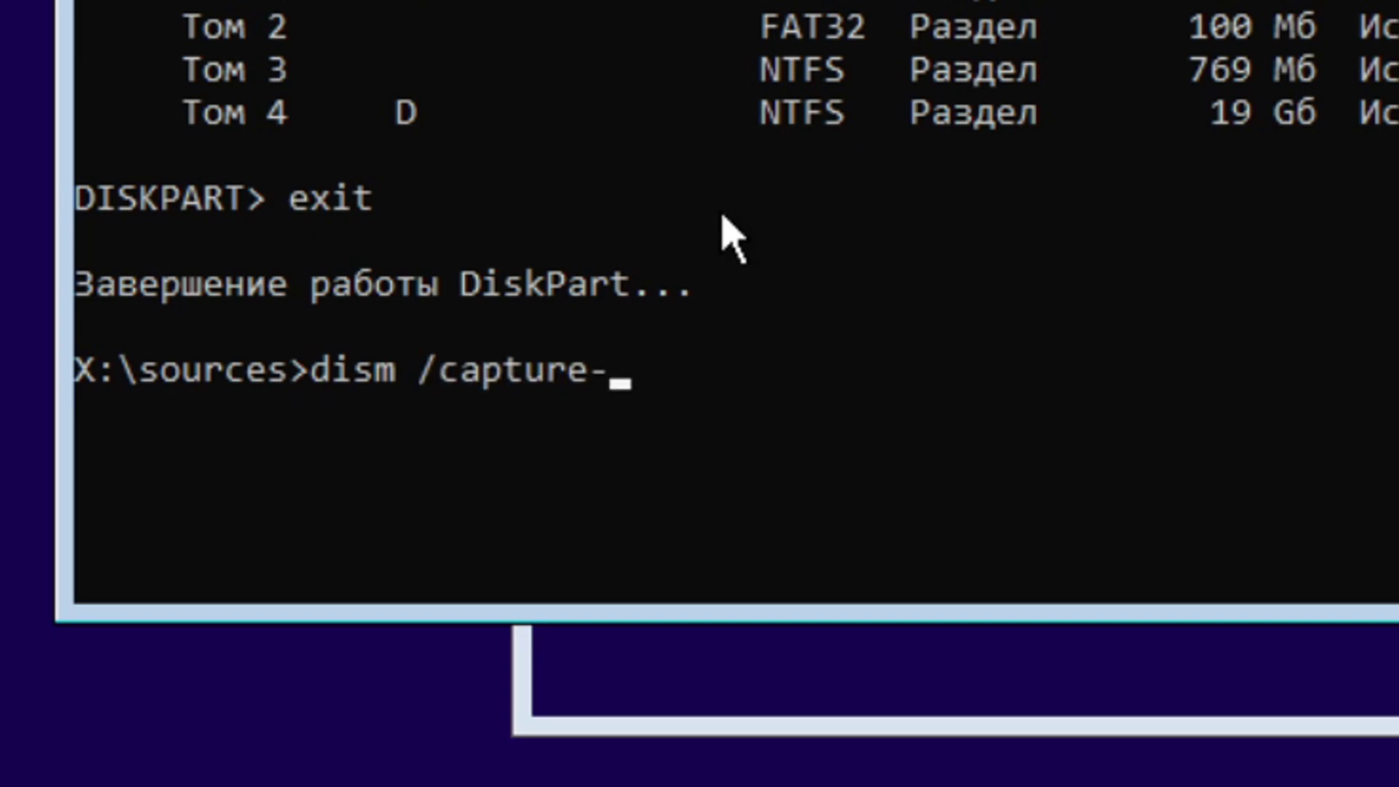
type("image")
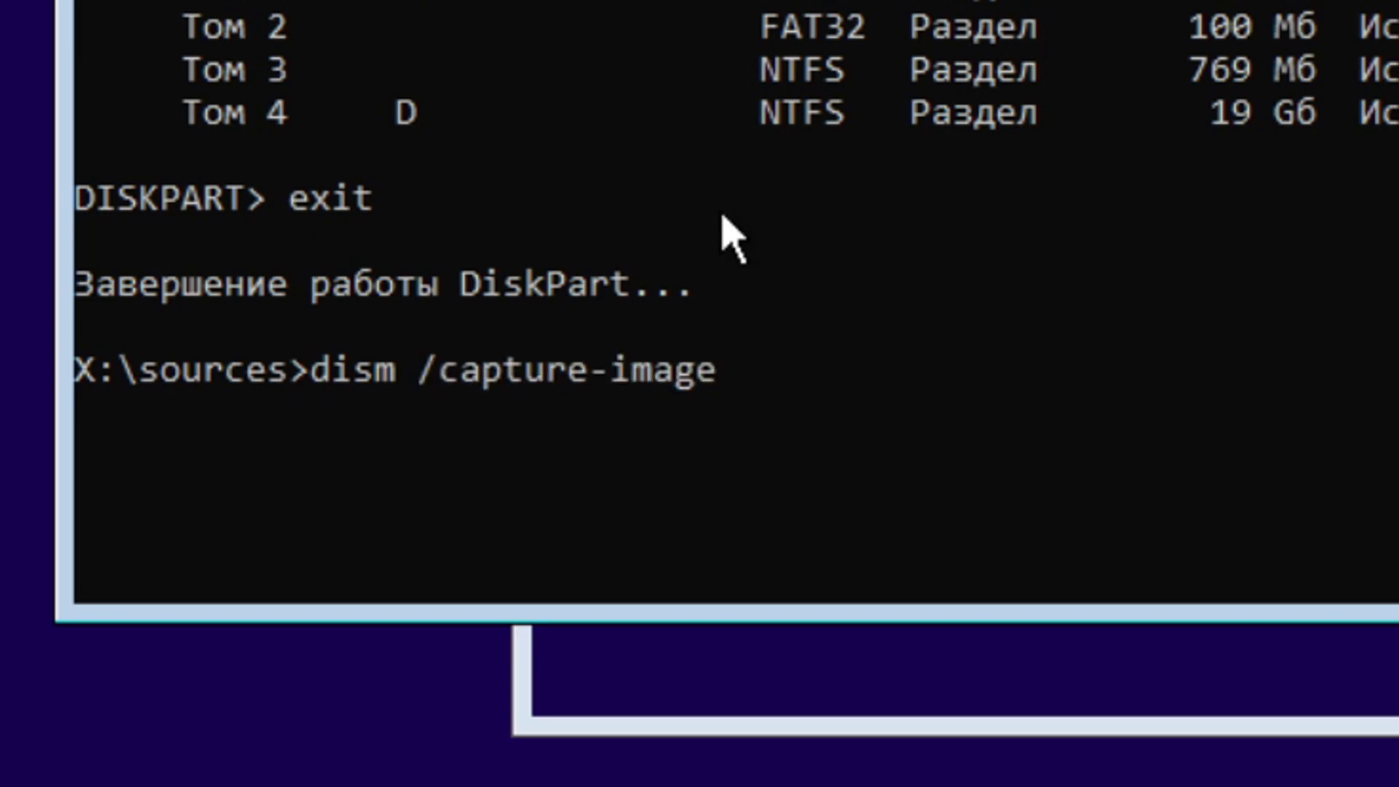
type(" /image")
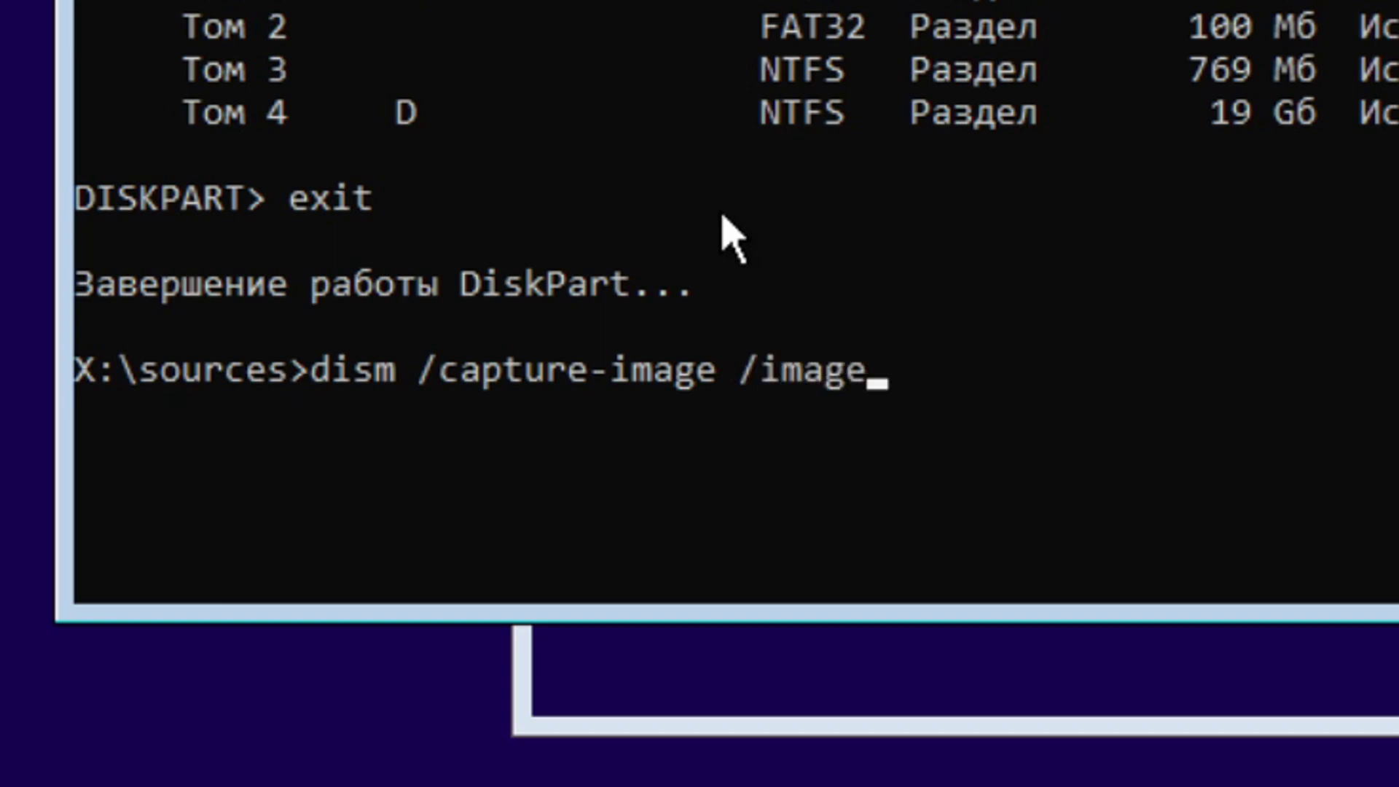
type("file:")
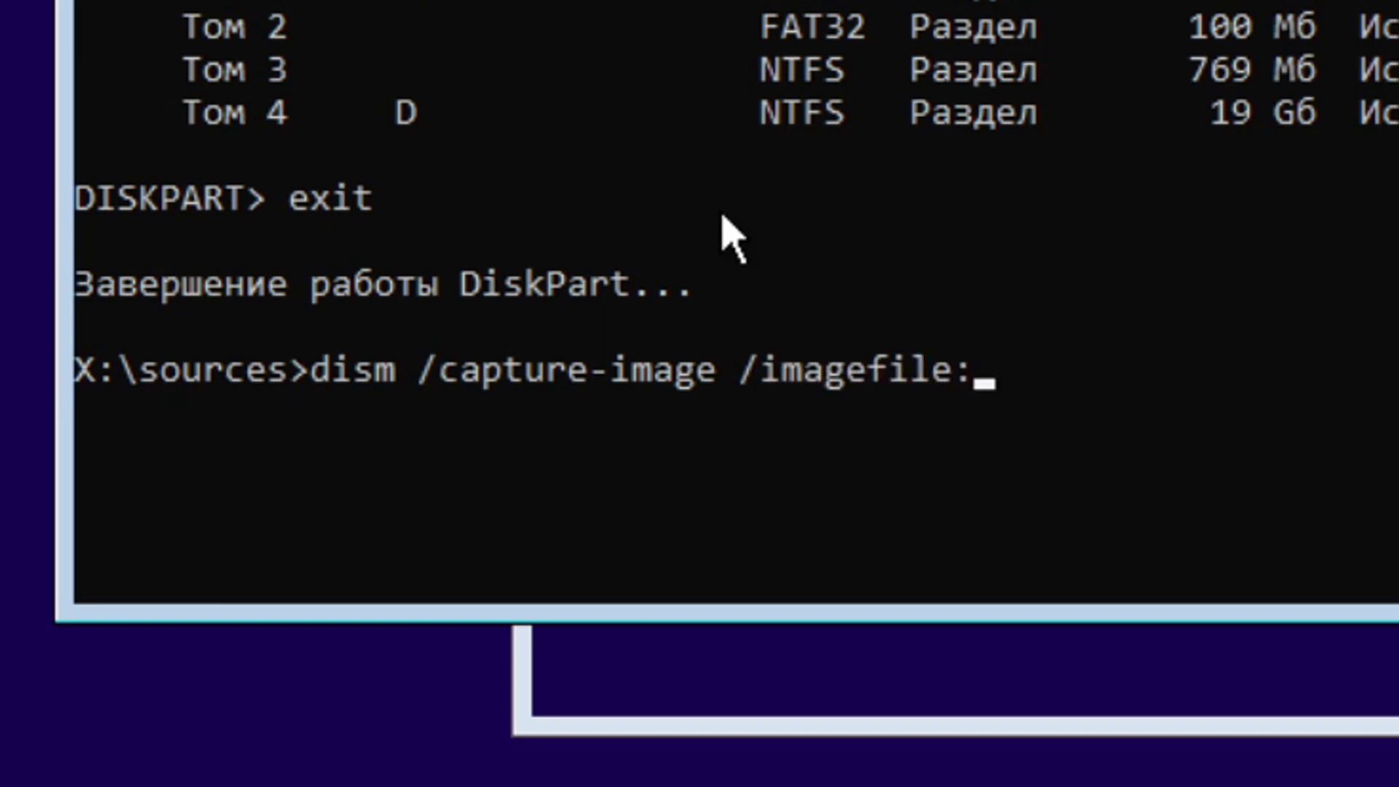
type("d:\\install.wim")
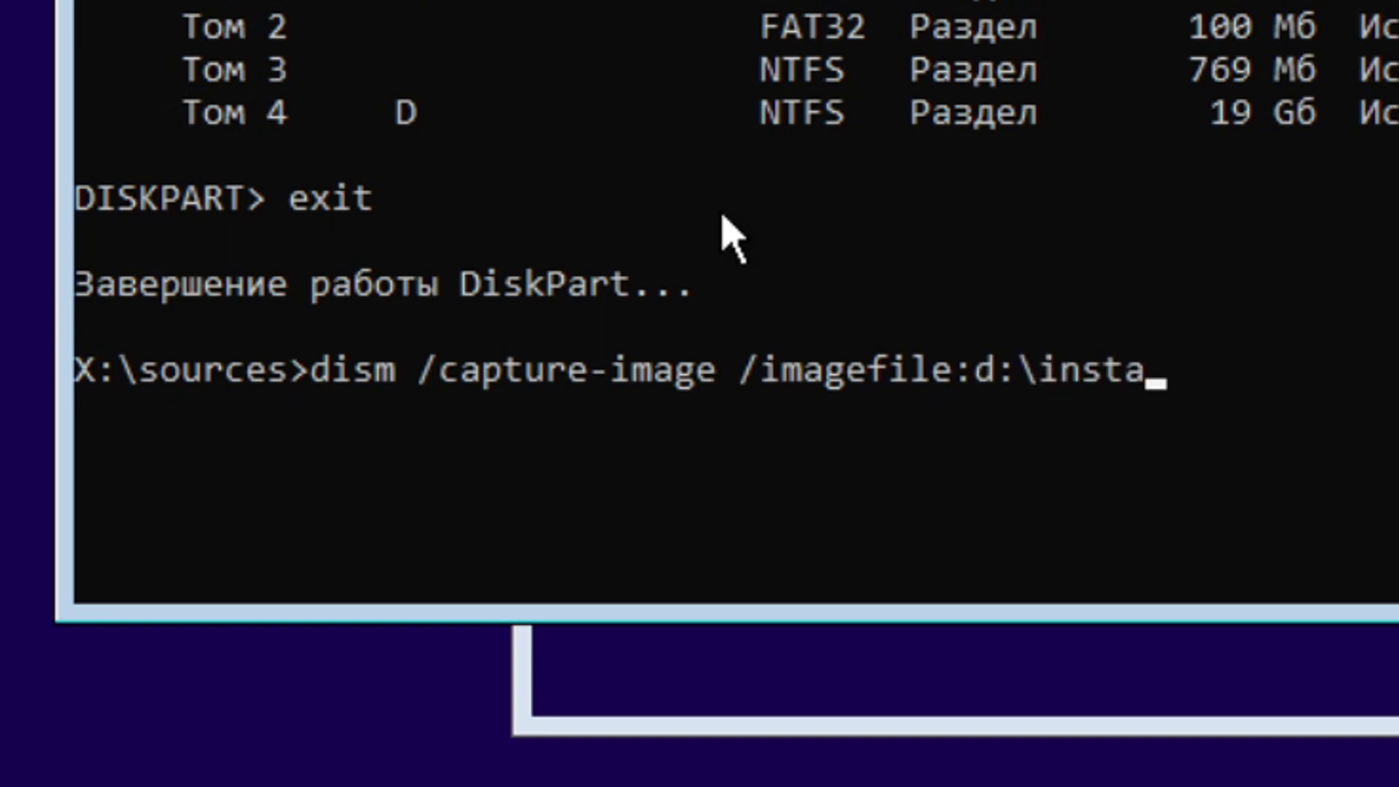
type(" /c")
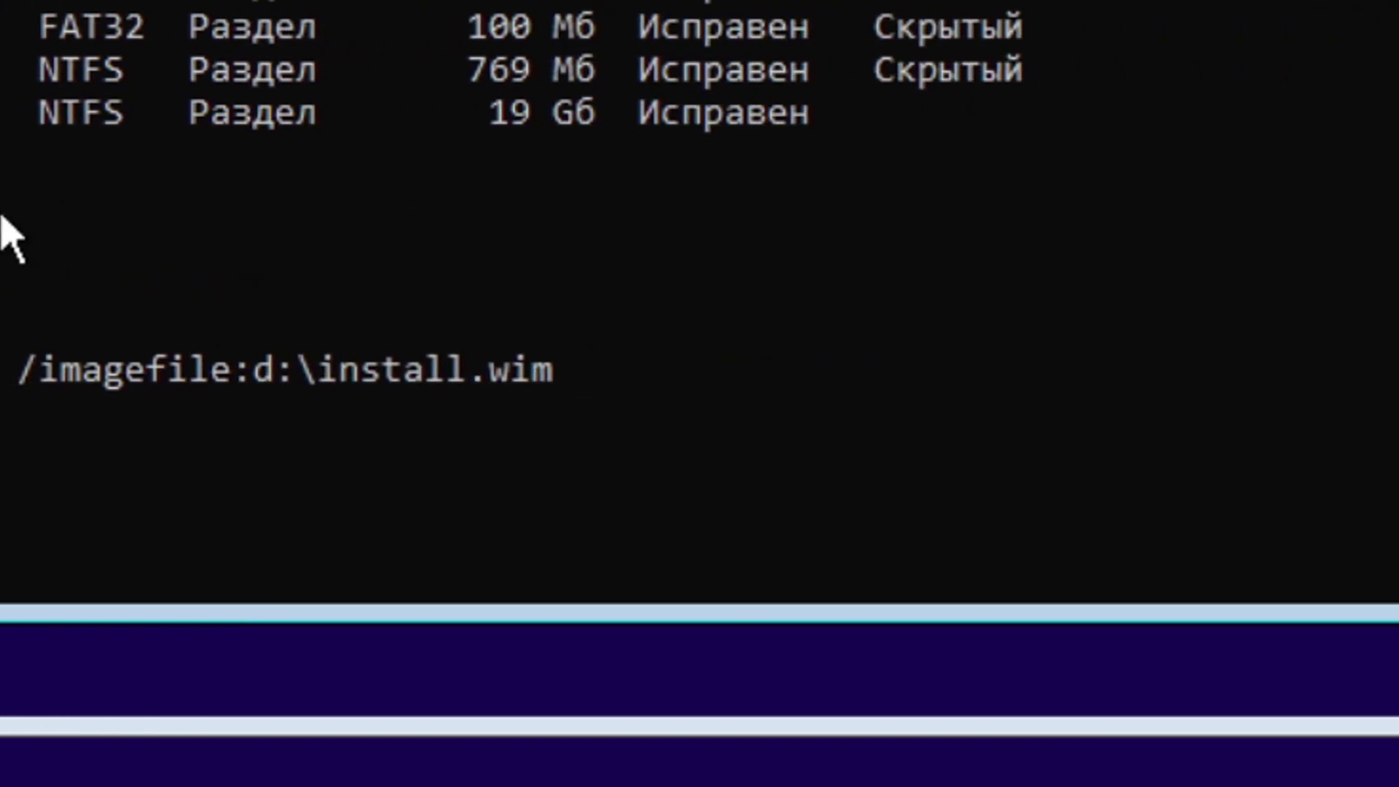
type("aptured")
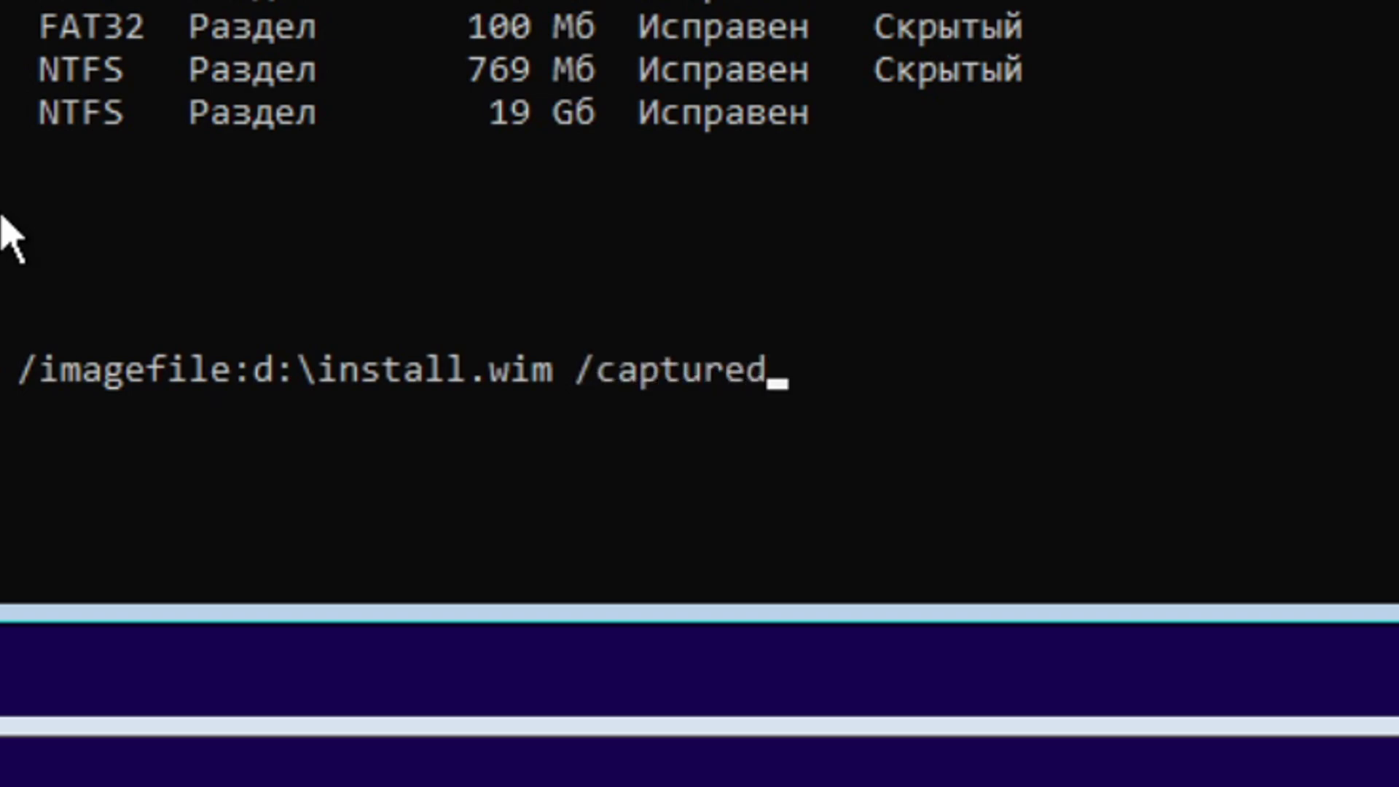
type("ir:")
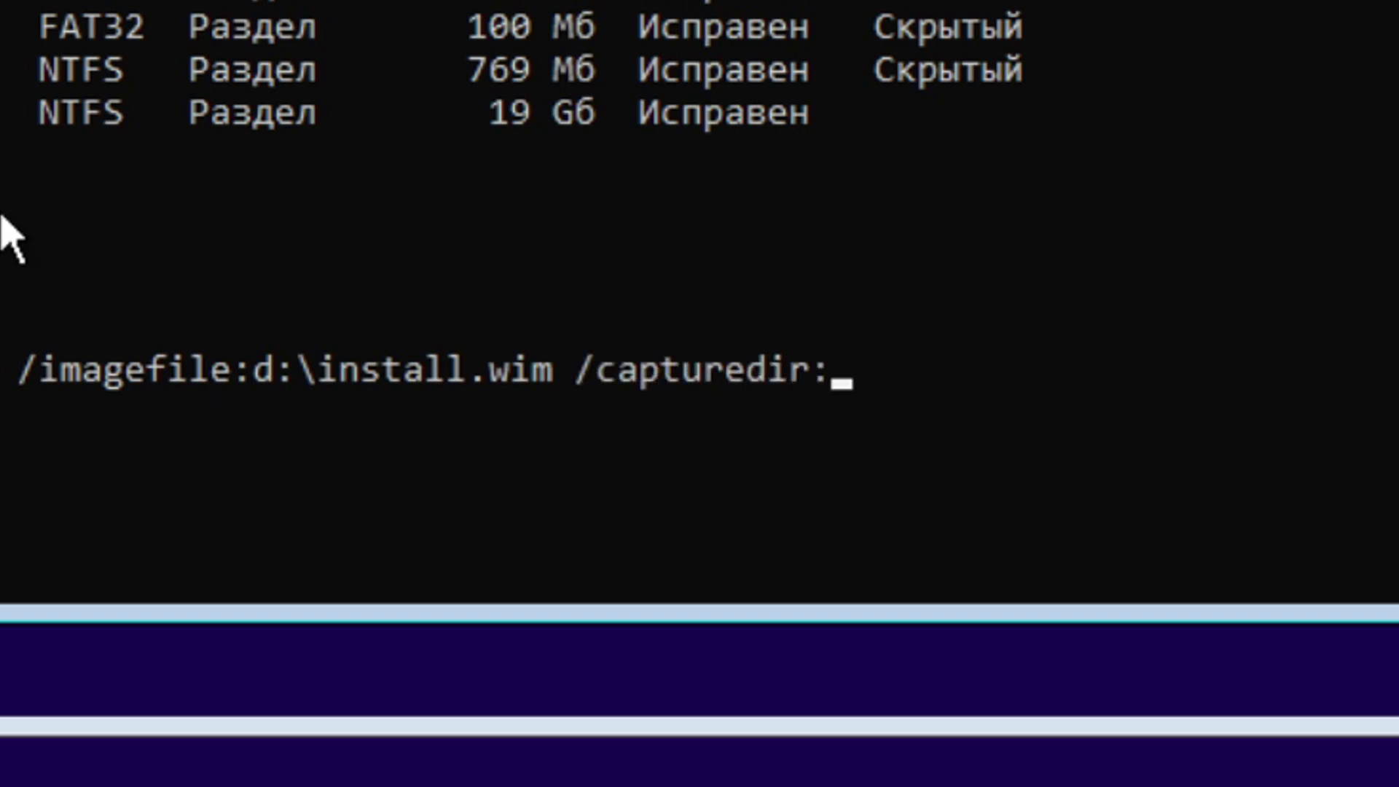
type("C:\\")
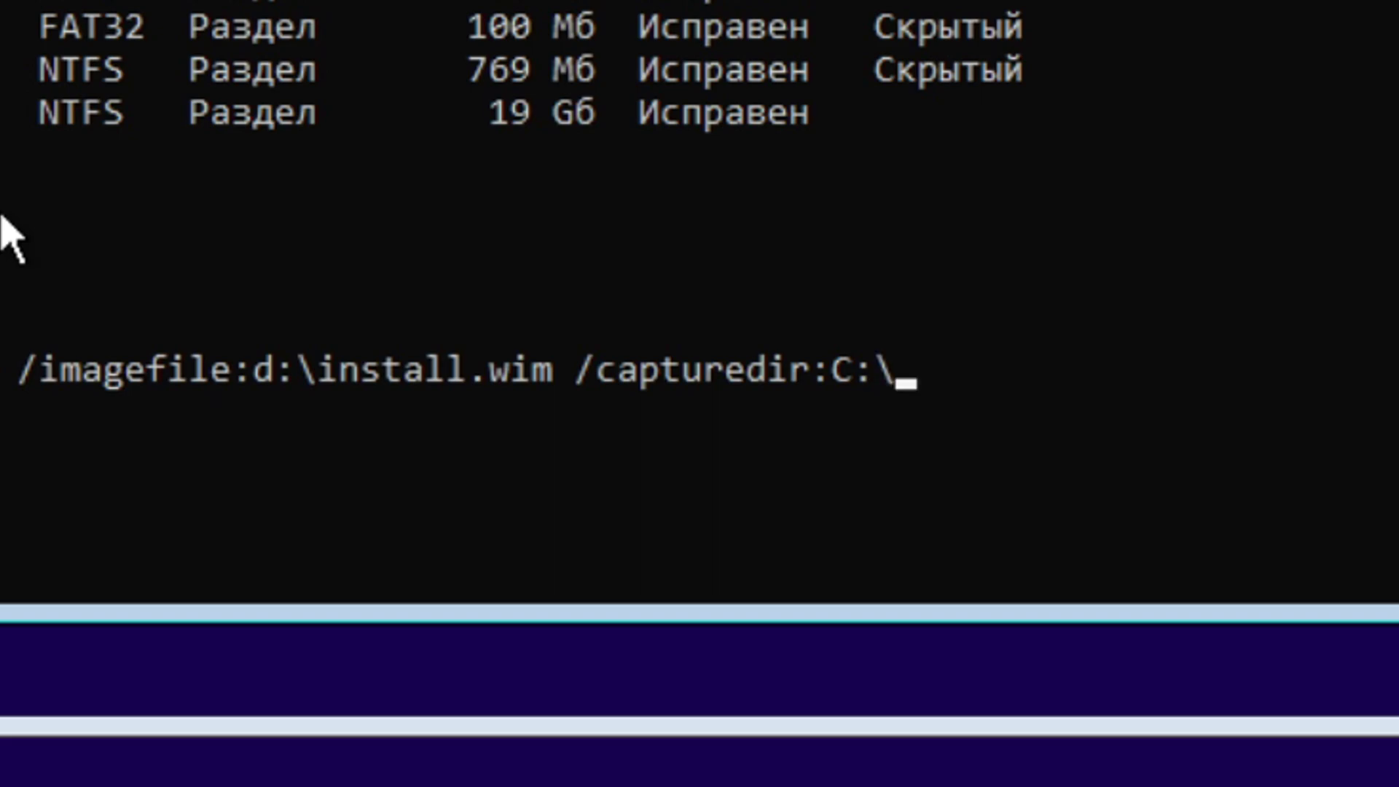
type(" /name")
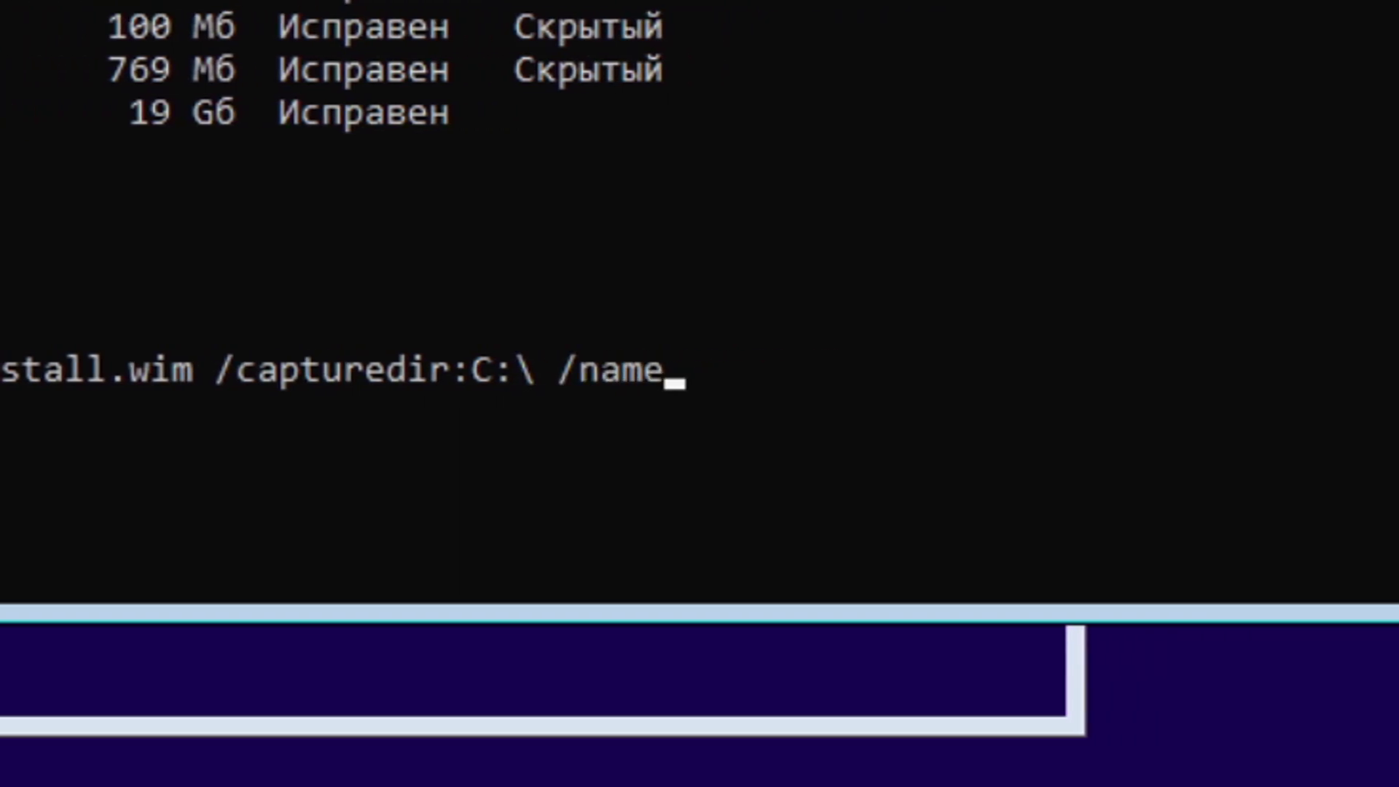
type(":windows /comprs")
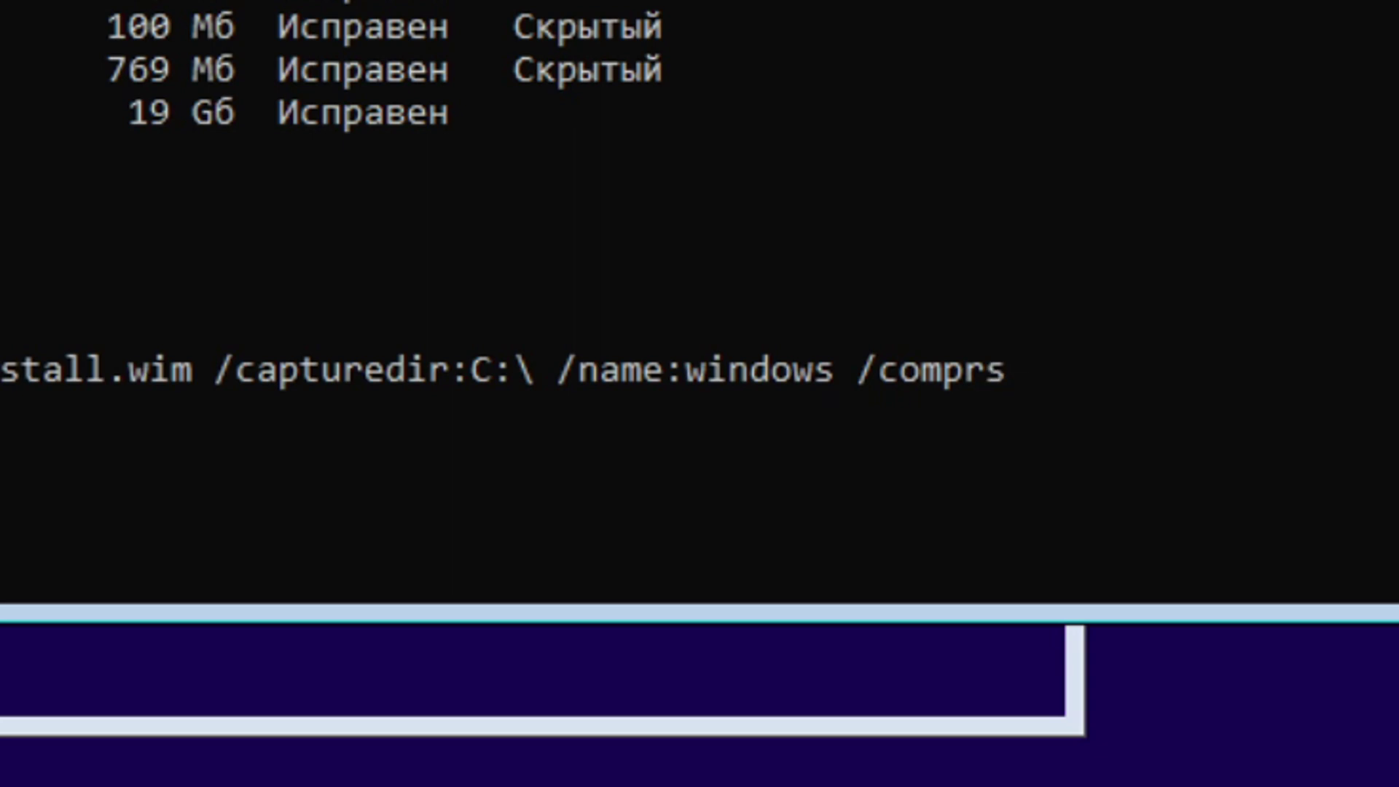
key("BackSpace")
type("ess:max")
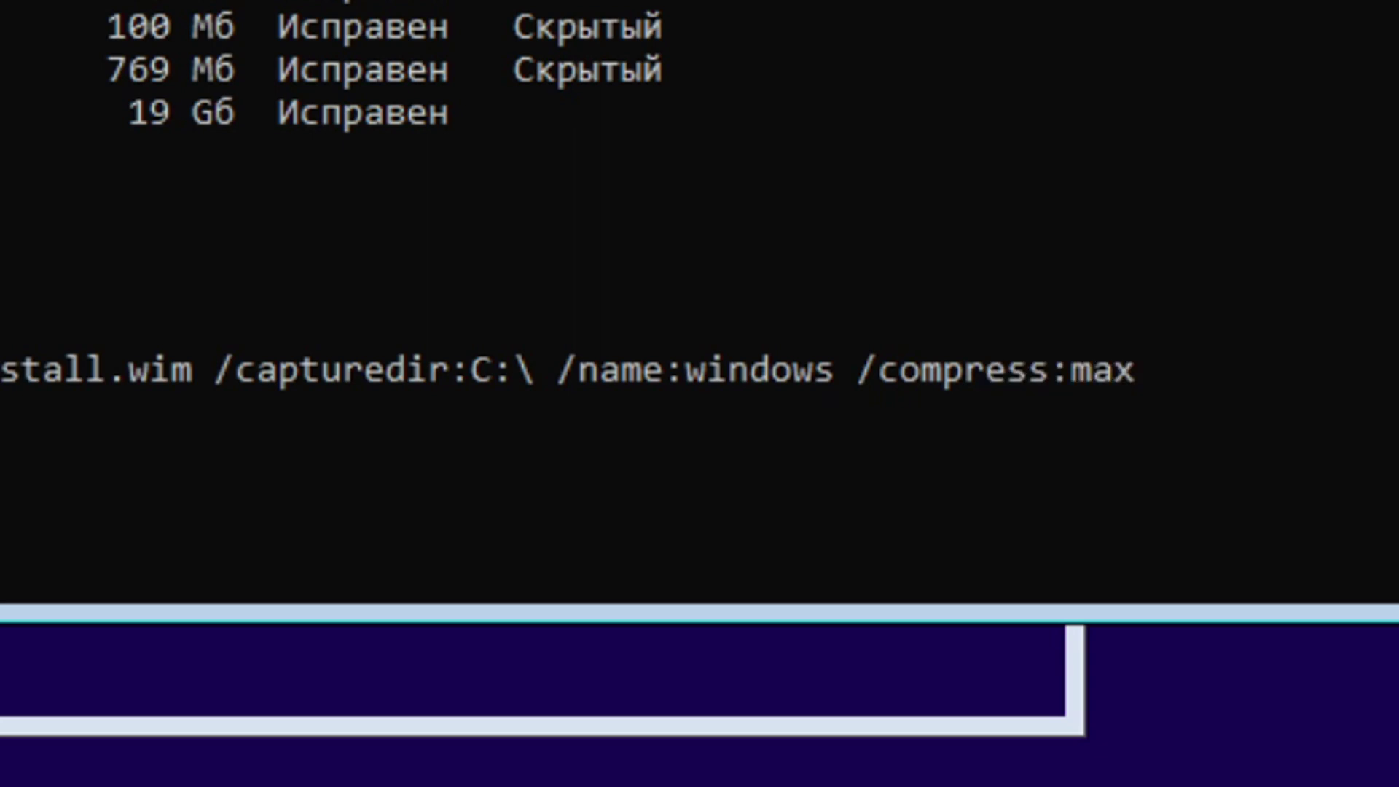
key("Return")
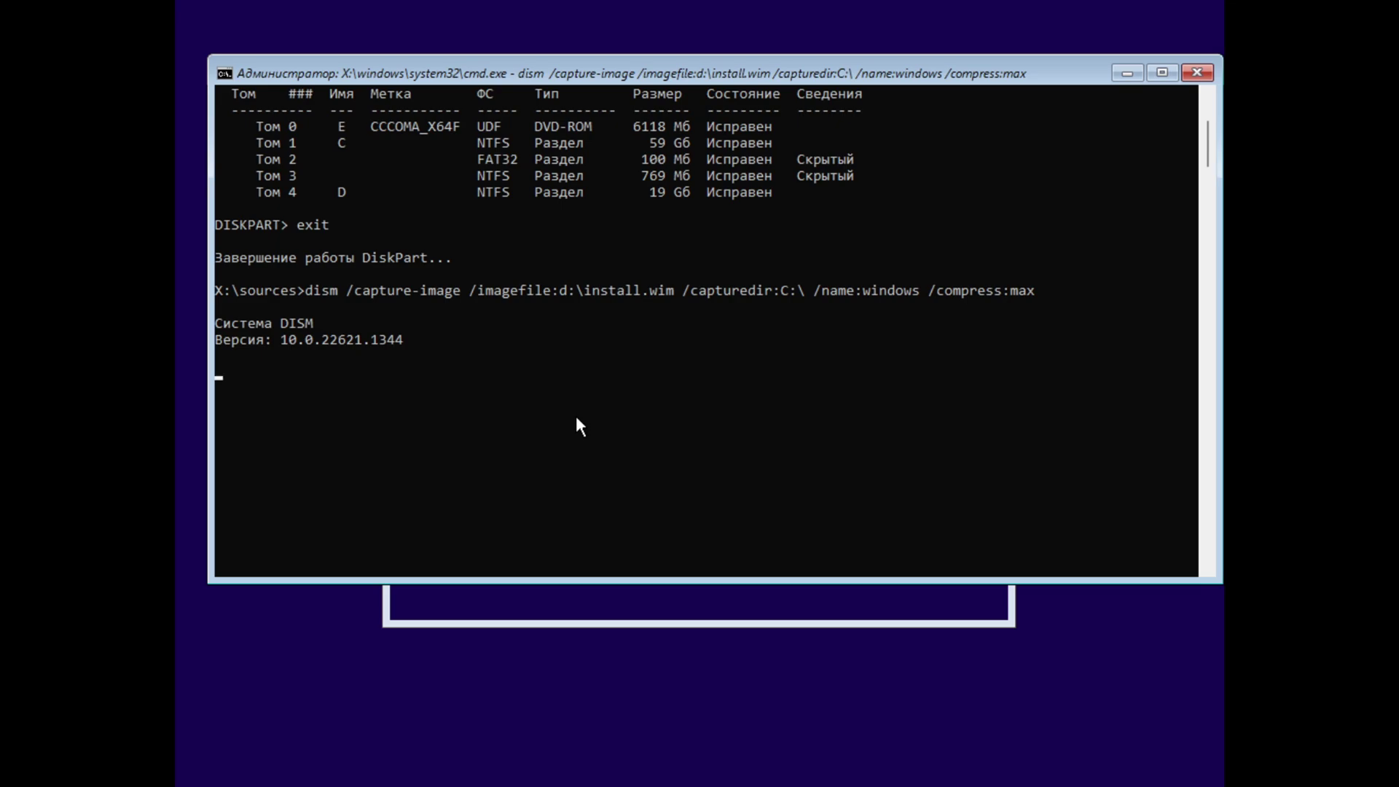
scroll(404, 415, "down", 3)
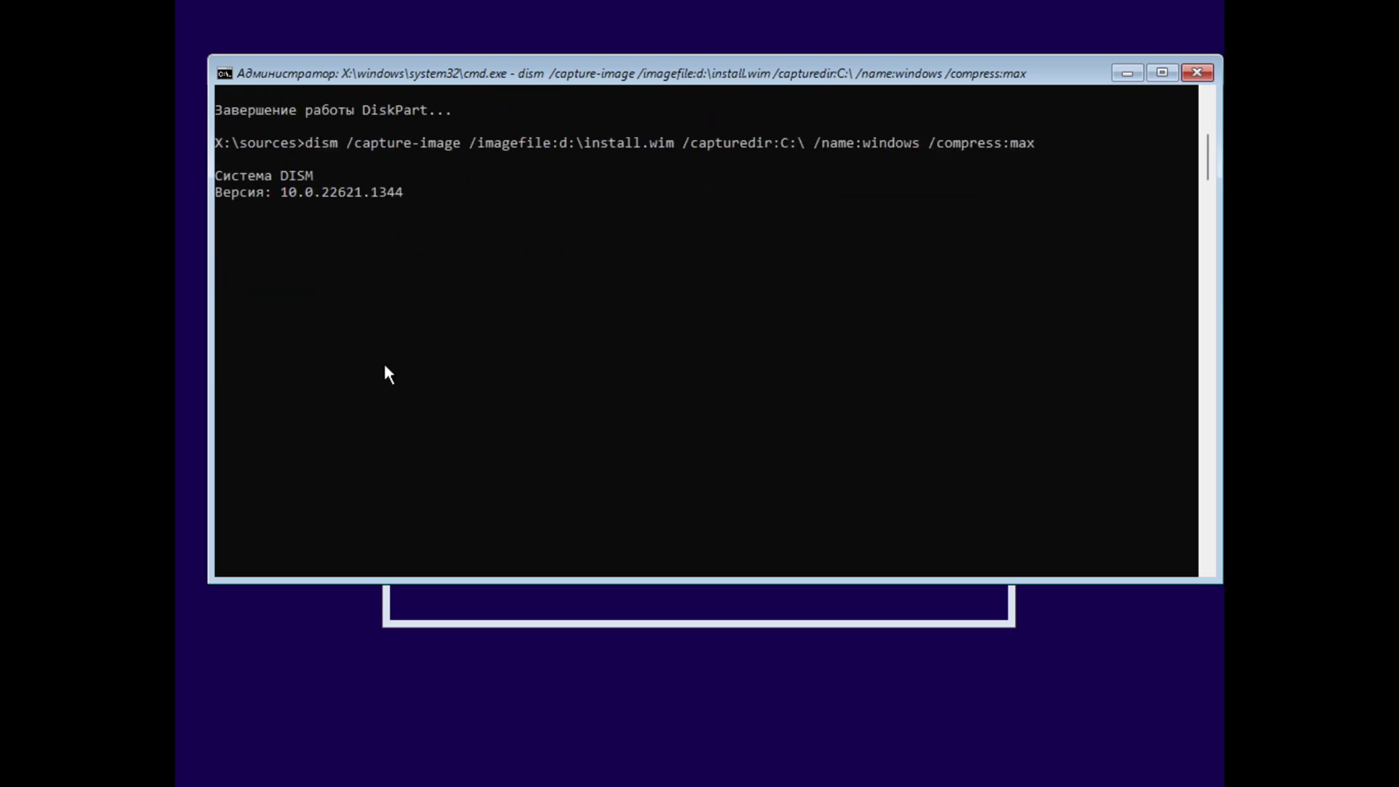
scroll(371, 365, "up", 2)
scroll(306, 315, "down", 2)
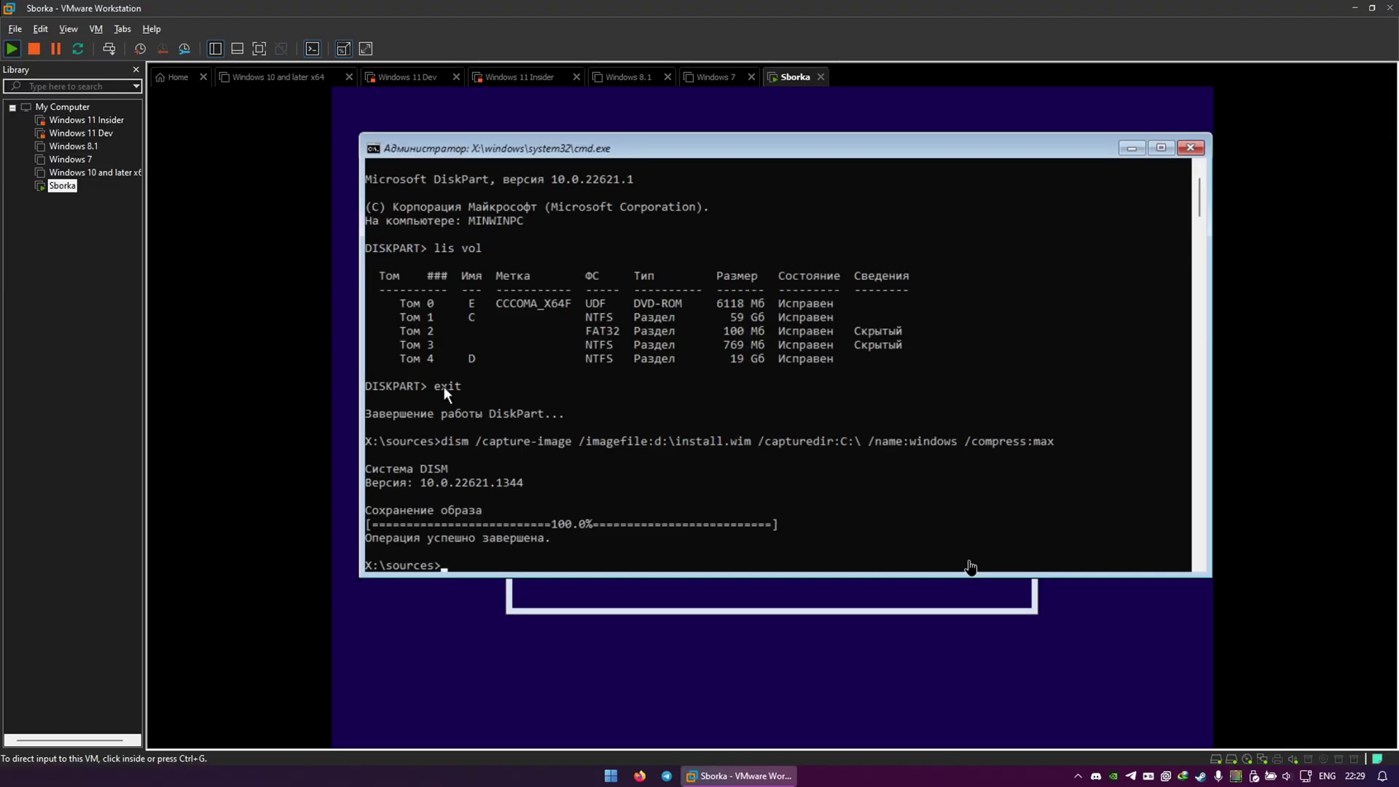
- Power off the Sborka virtual machine and map volume 2 of Hard Disk 2 to drive Y: in read-only mode
left_click(612, 496)
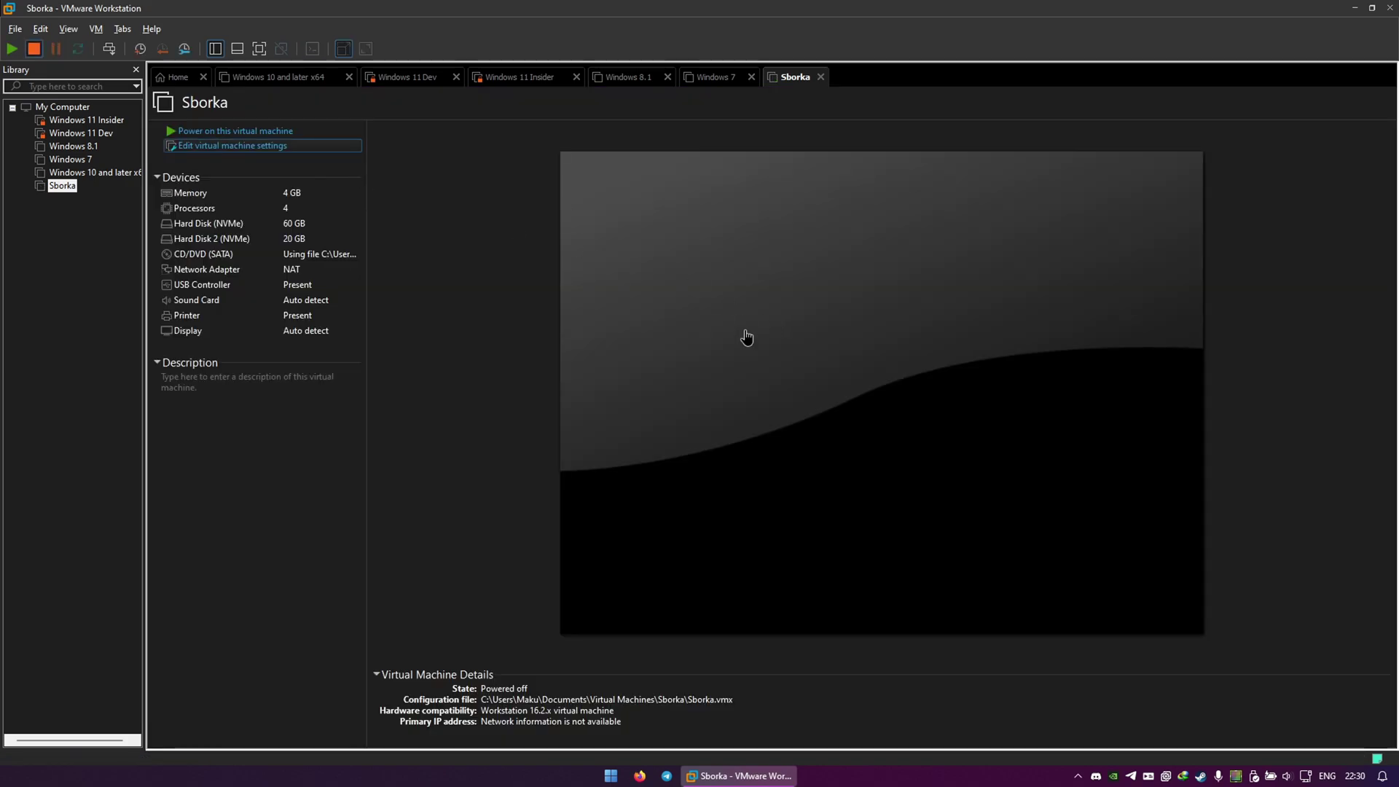
left_click(233, 145)
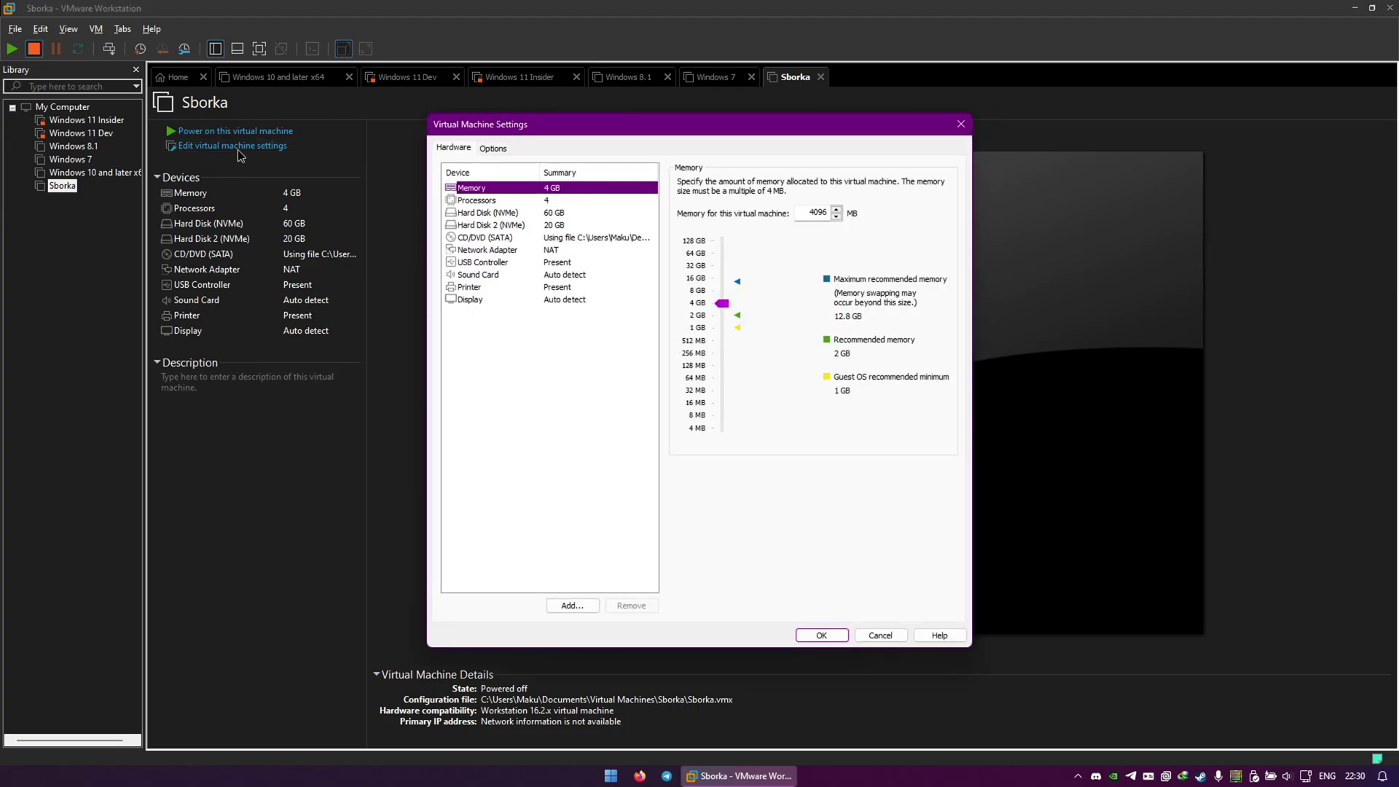
left_click(512, 228)
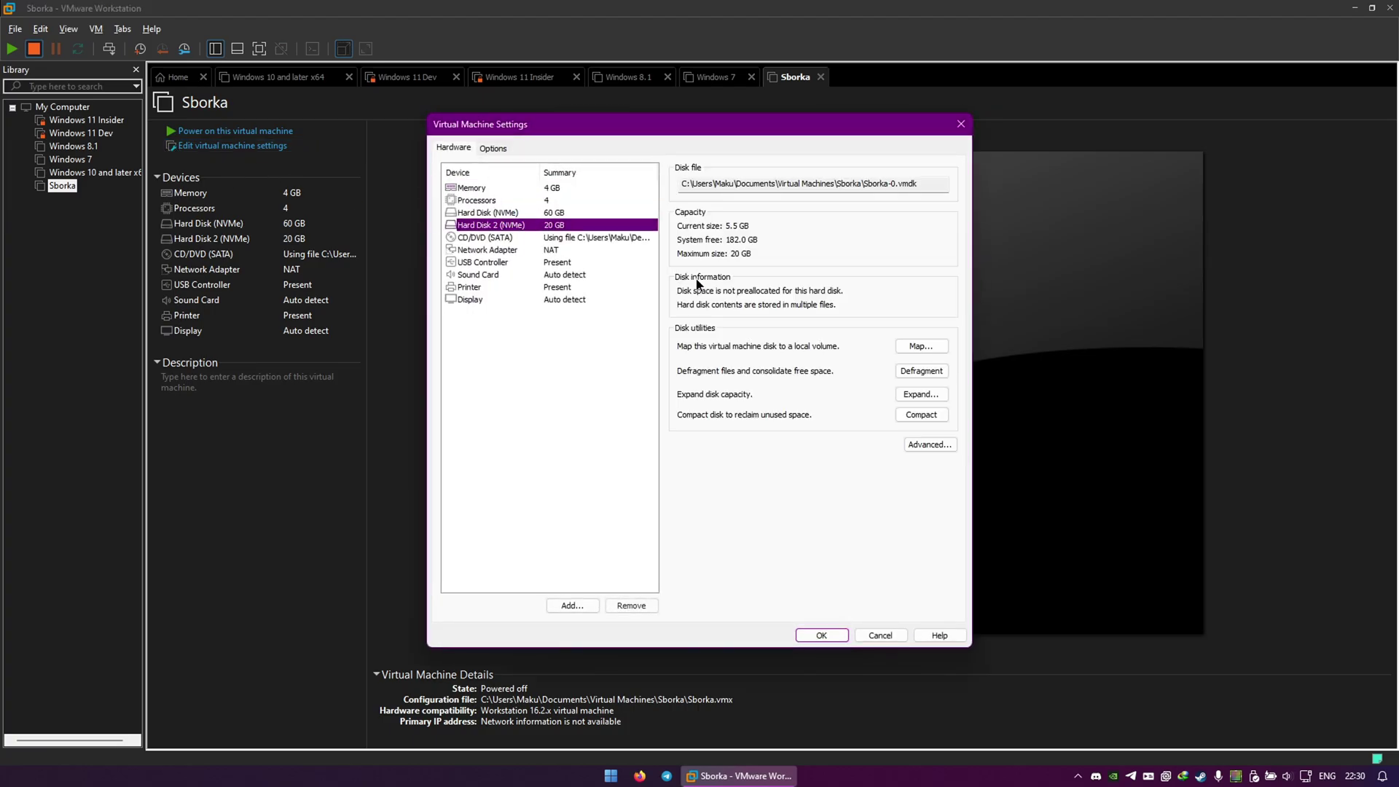
left_click(921, 346)
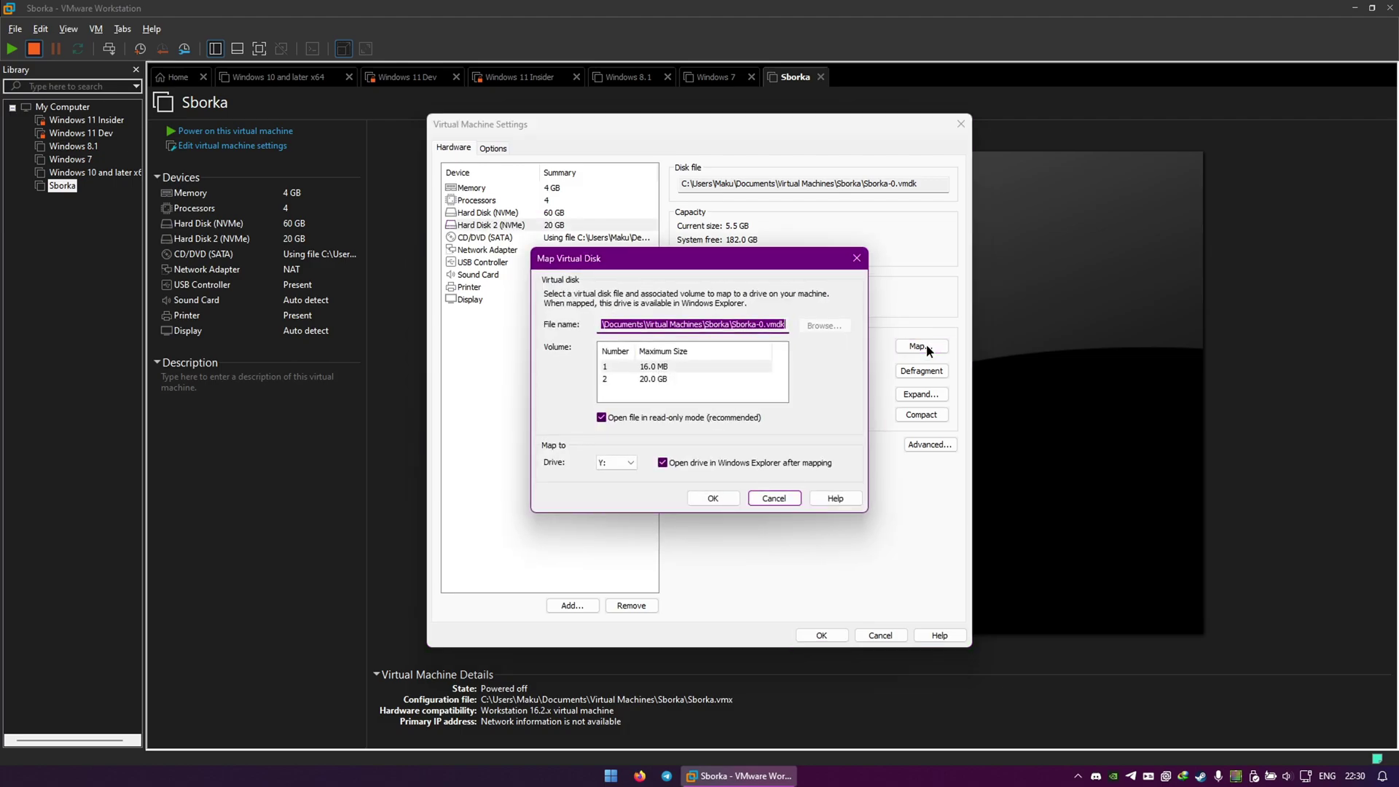
left_click(652, 378)
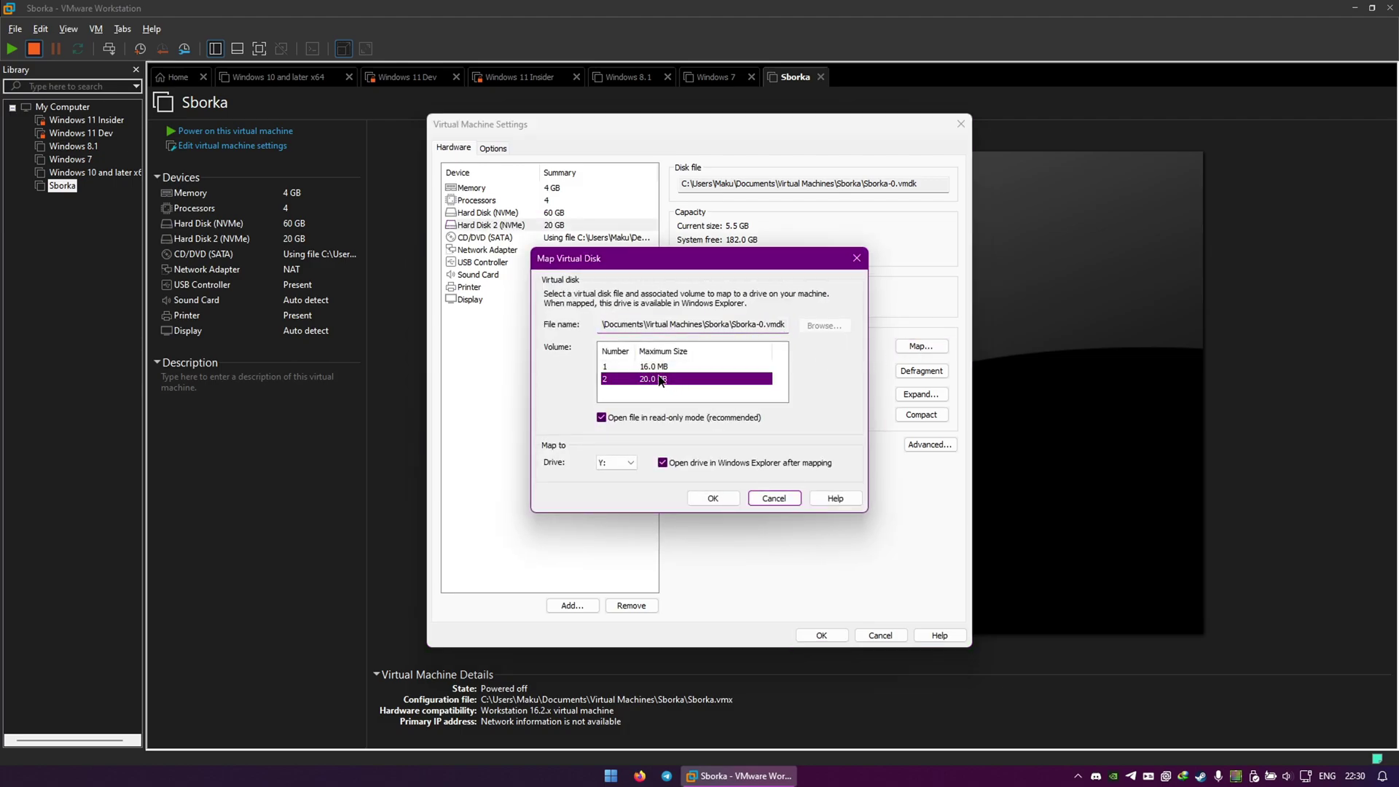
left_click(712, 498)
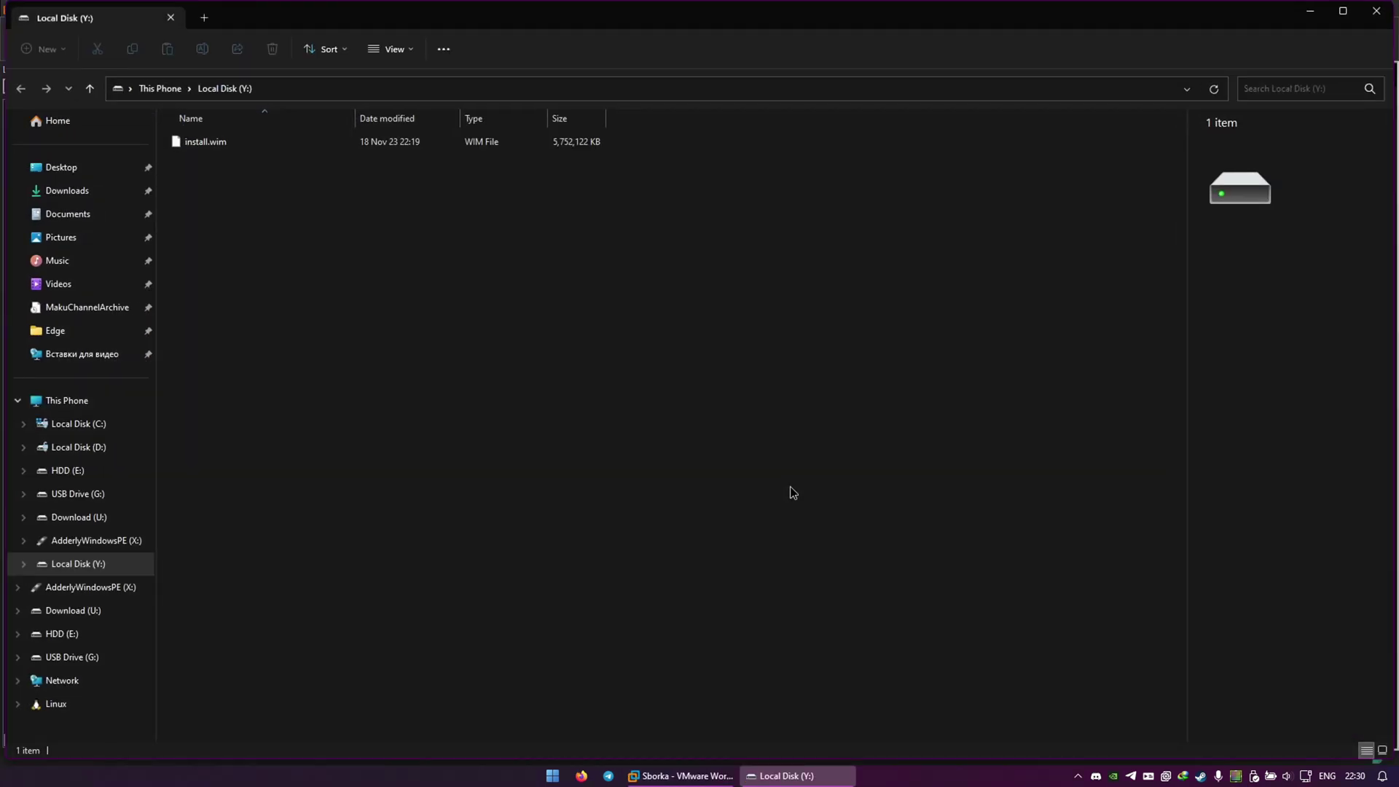
- Copy install.wim from the mapped drive Y: to the host desktop
left_click_drag(712, 397, 172, 125)
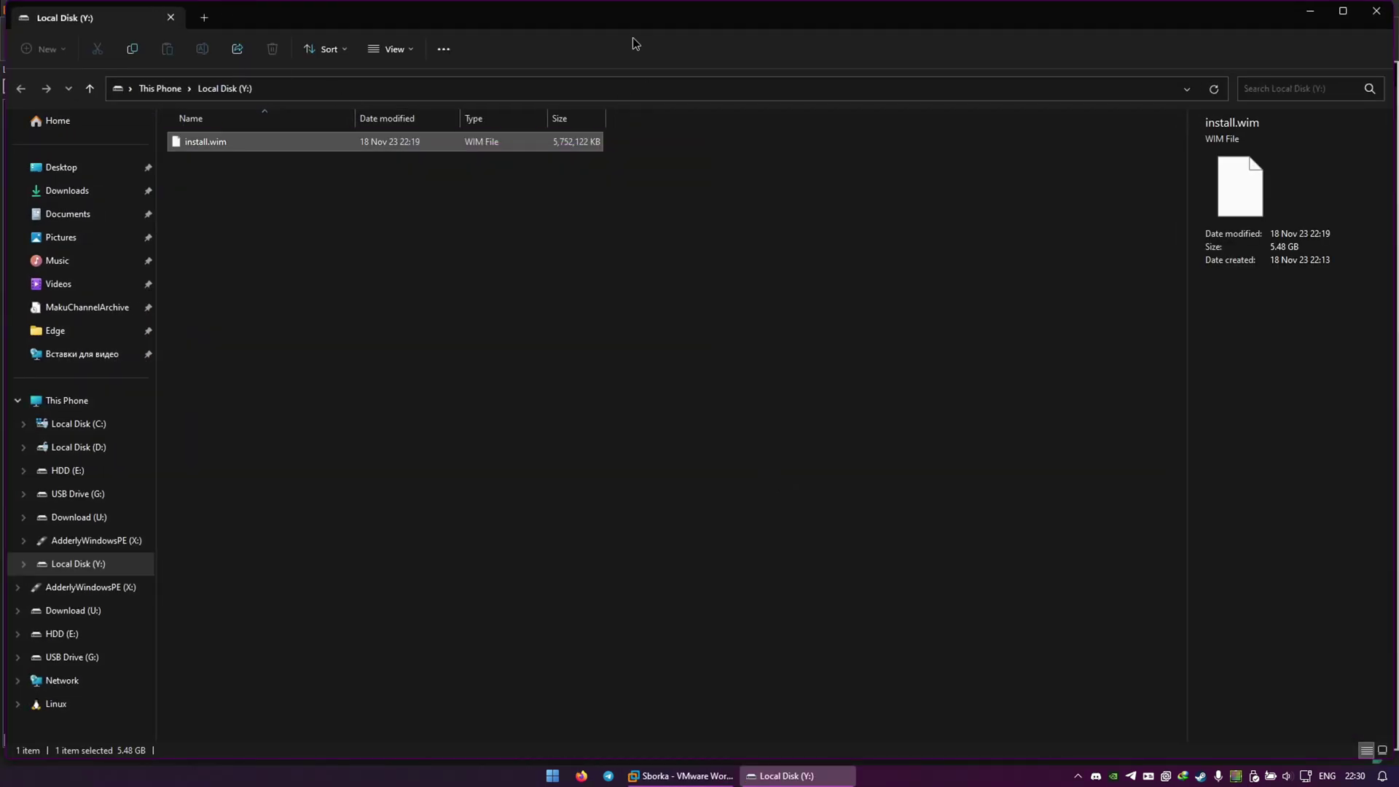
left_click_drag(631, 41, 855, 133)
key("super+d")
key("super+d")
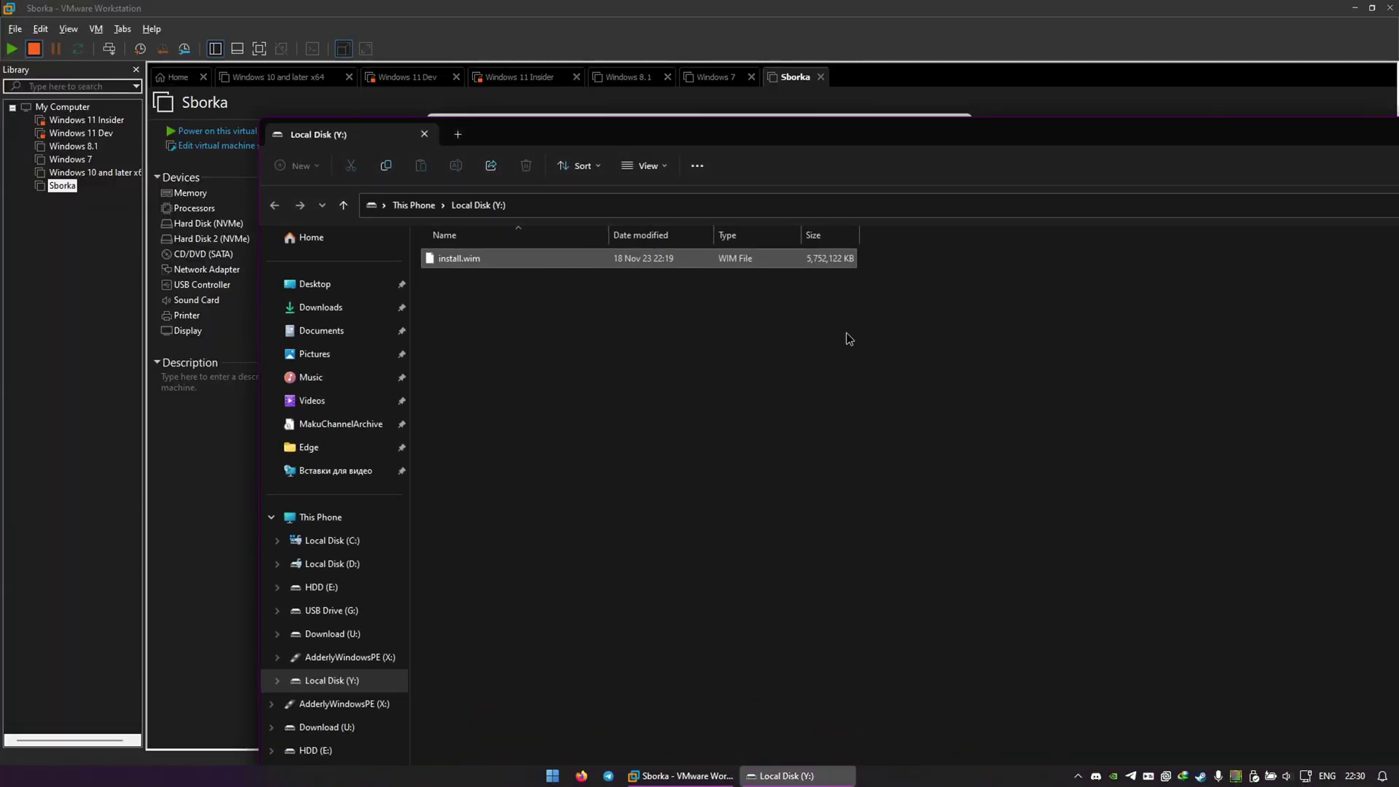
key("super+d")
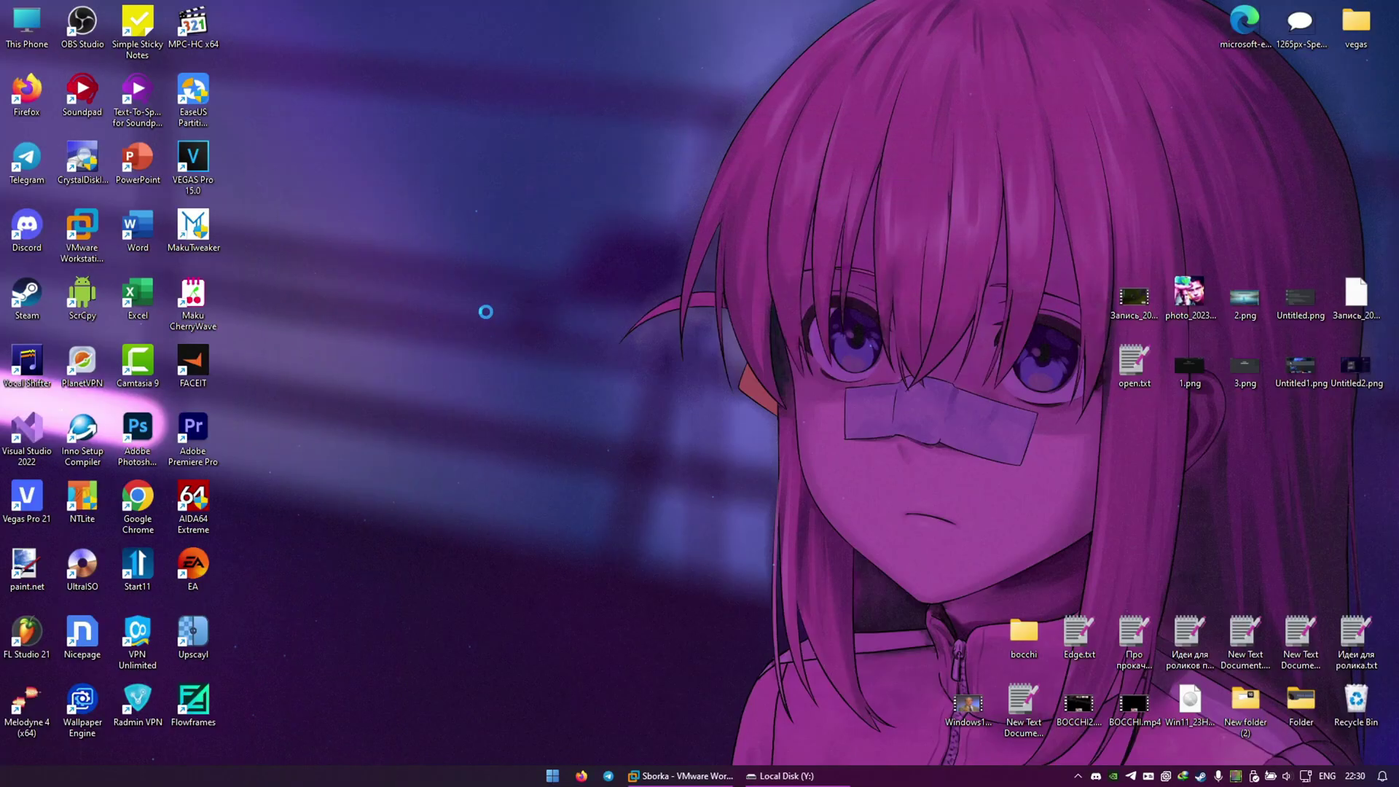
key("ctrl+v")
- Force the disconnection of mapped drive Y:, then accept the virtual machine settings and close VMware Workstation
key("super+d")
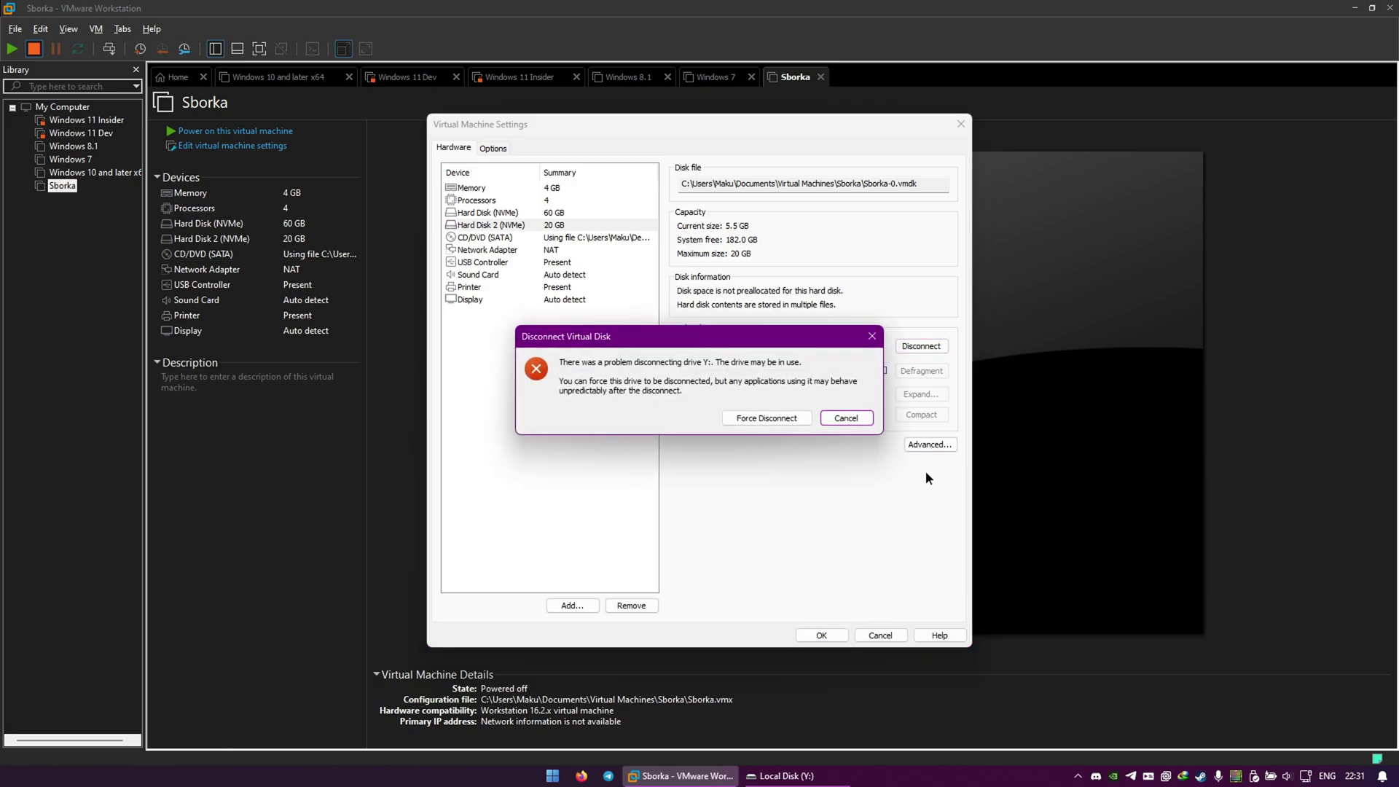
left_click(765, 417)
right_click(787, 776)
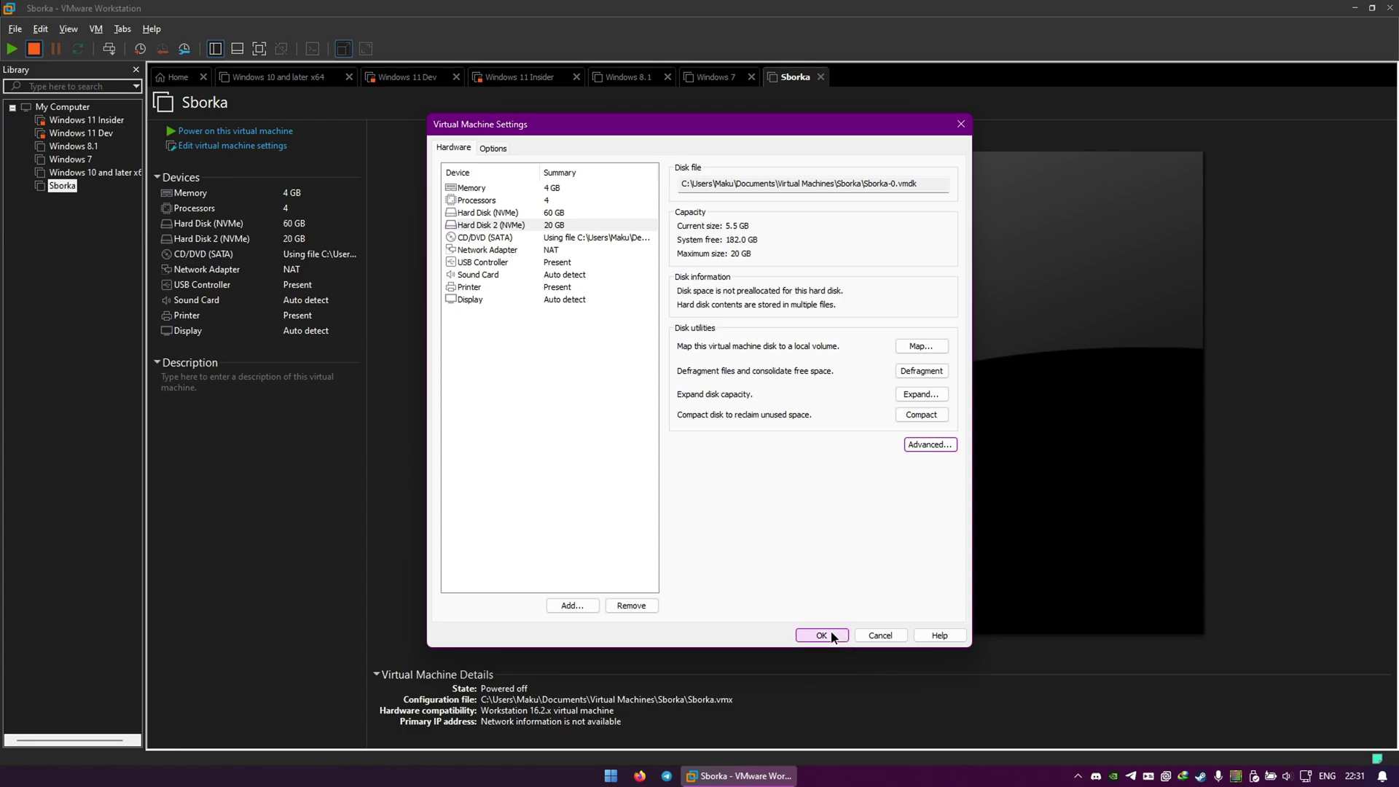
left_click(822, 634)
key("alt+F4")
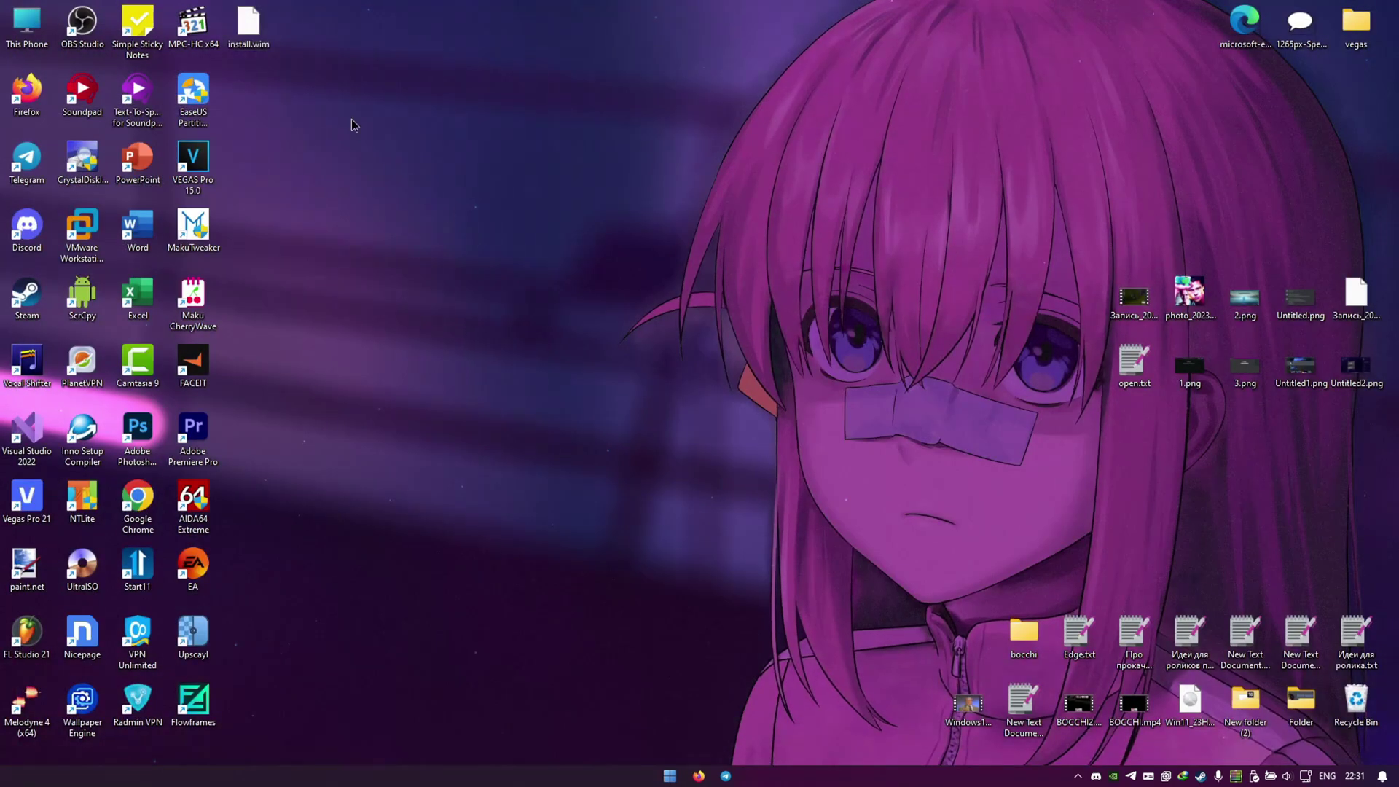
- Check the properties of install.wim on the desktop and move the file away from the other icons
left_click(249, 29)
key("alt+Return")
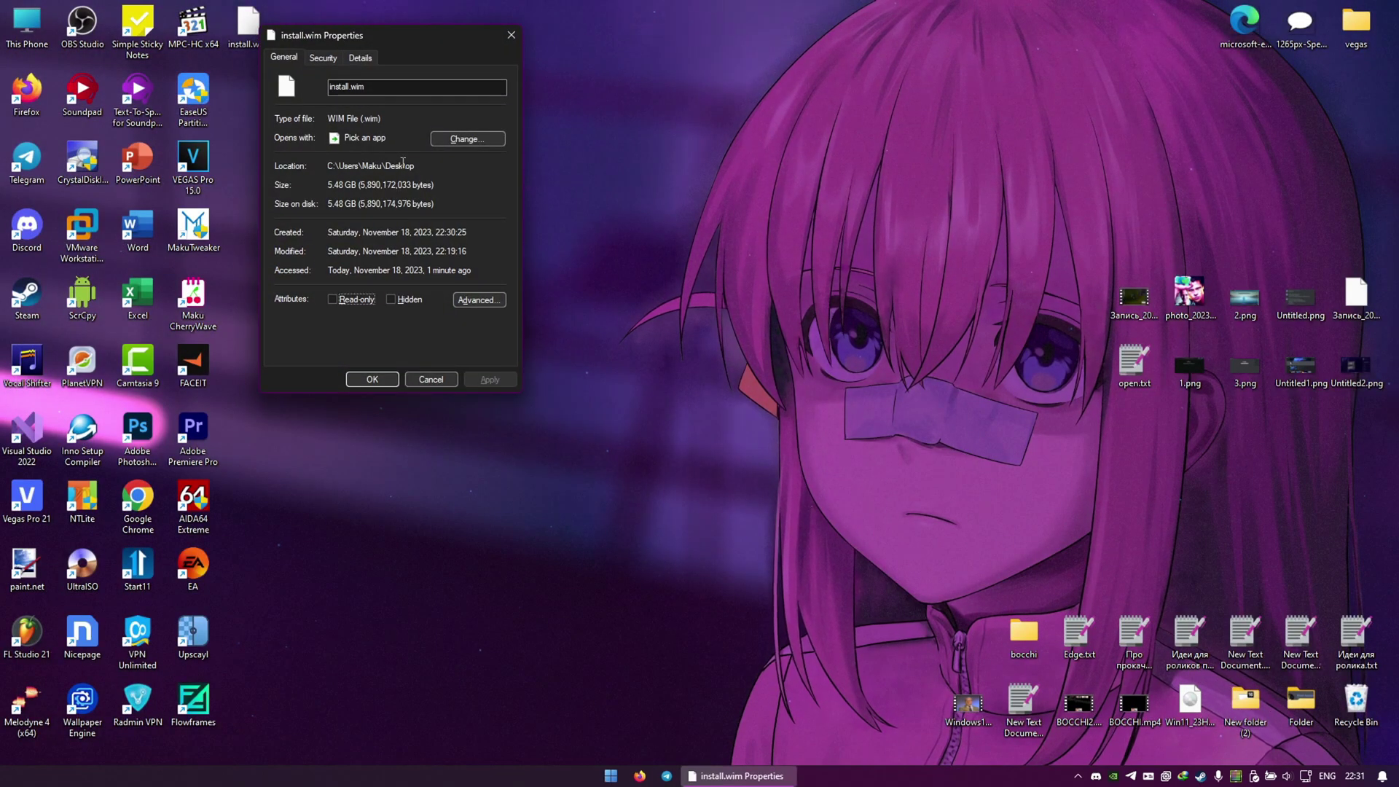
key("Escape")
left_click_drag(248, 25, 524, 94)
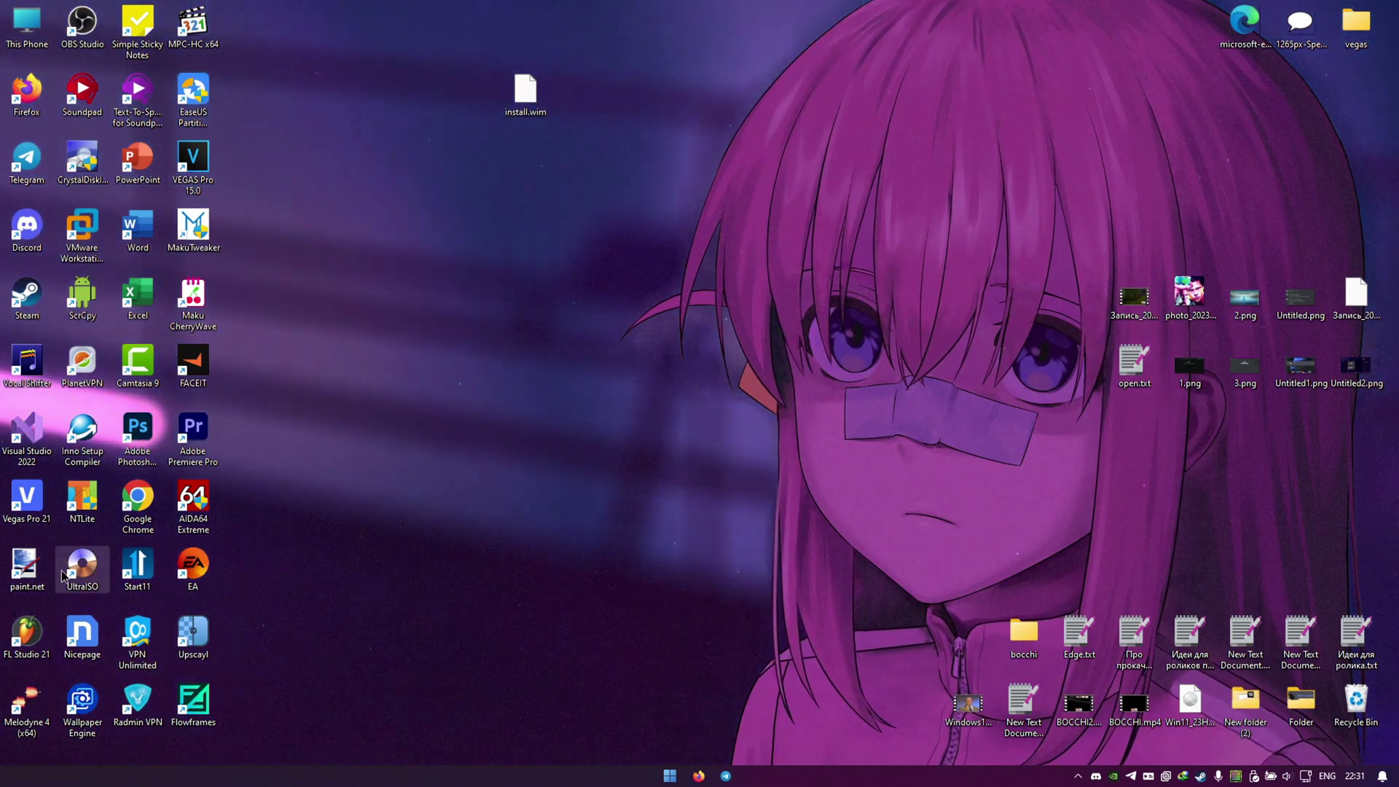
- Open Win11_23H2_Russian_x64.iso from the desktop in UltraISO and go to its sources folder
double_click(73, 572)
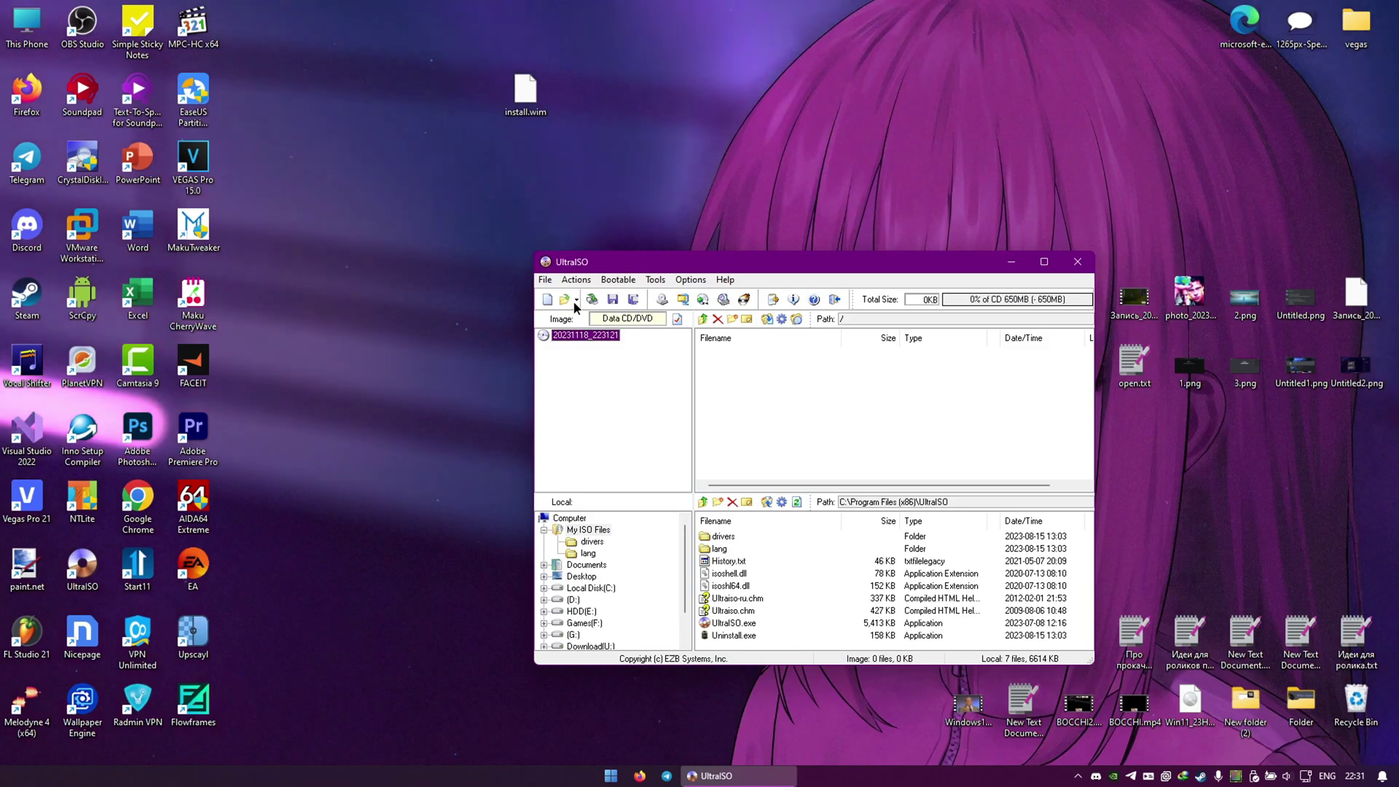
left_click(566, 300)
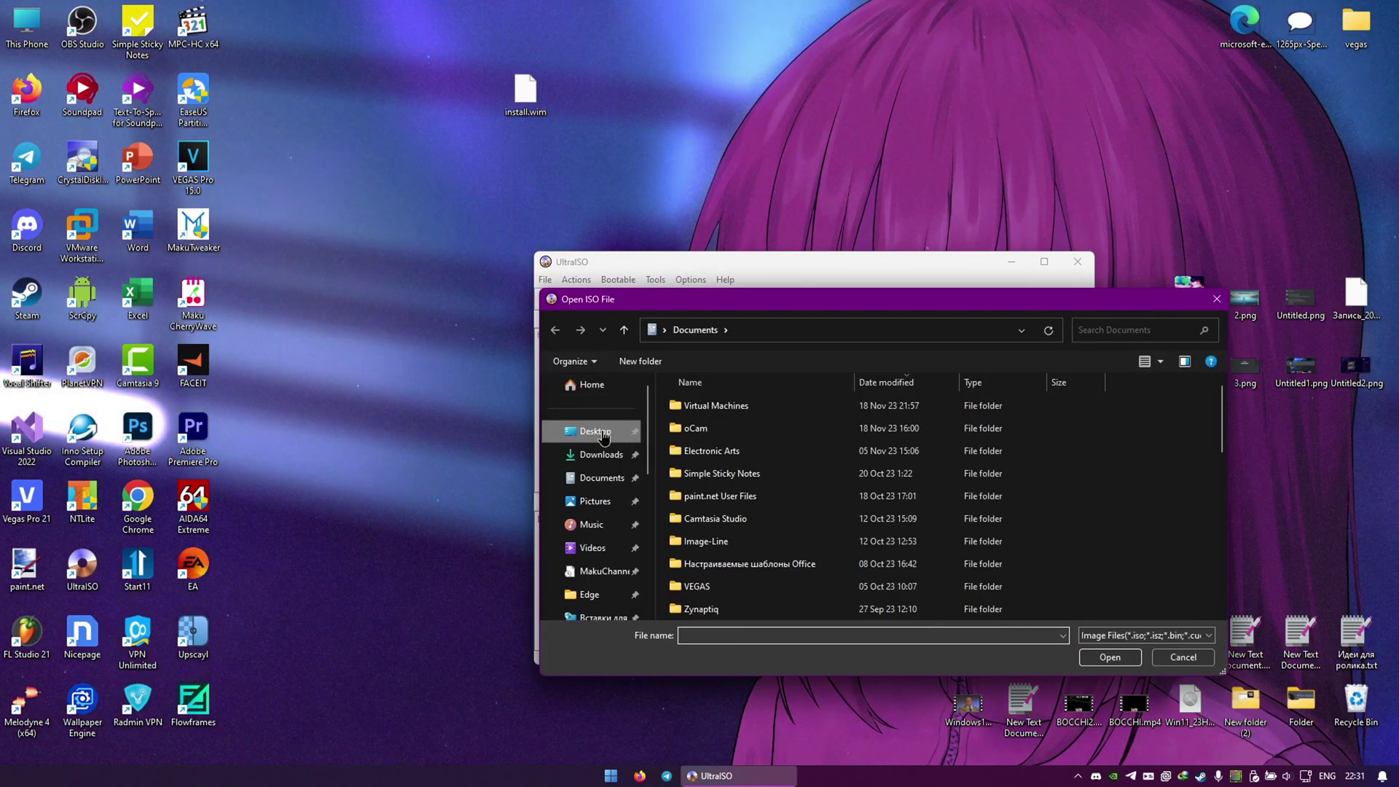
left_click(594, 431)
double_click(1029, 426)
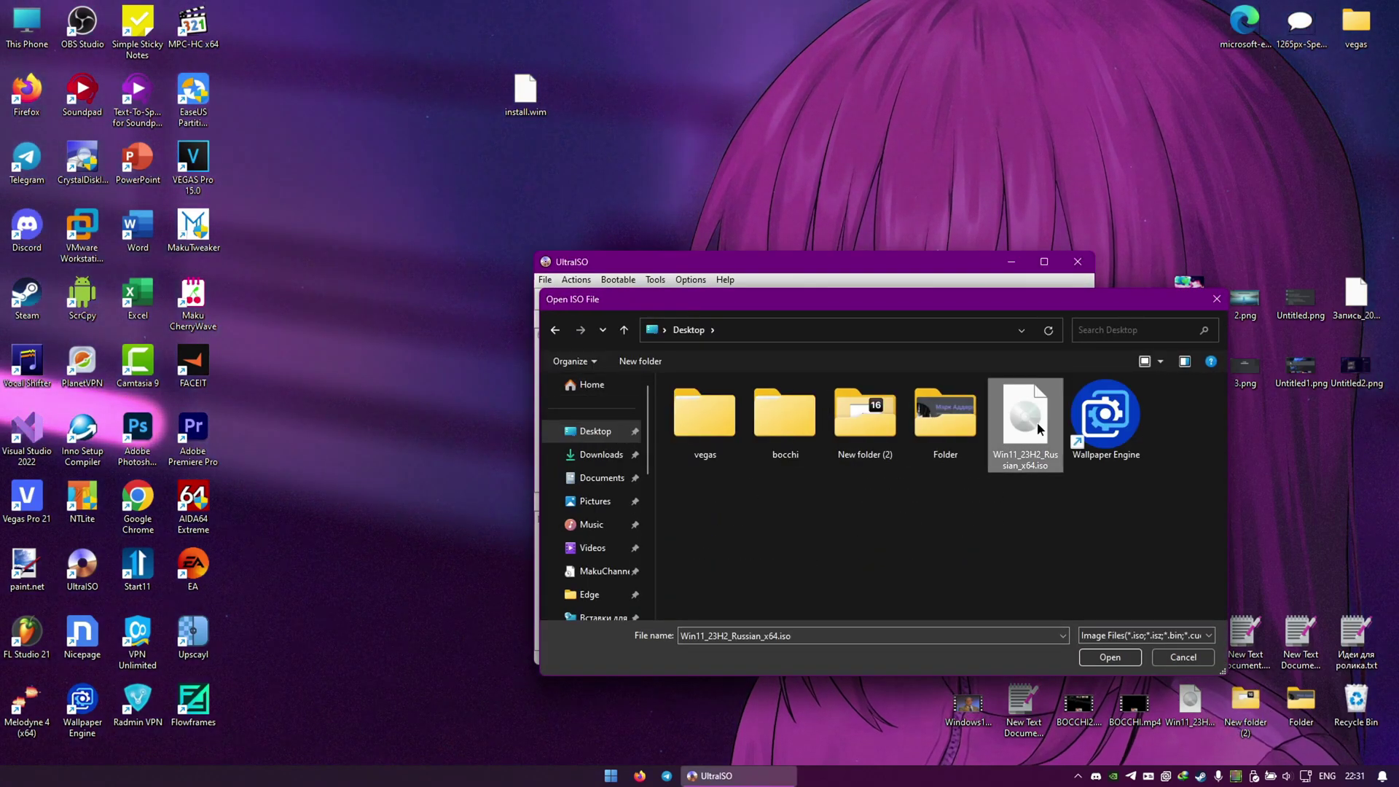
double_click(744, 380)
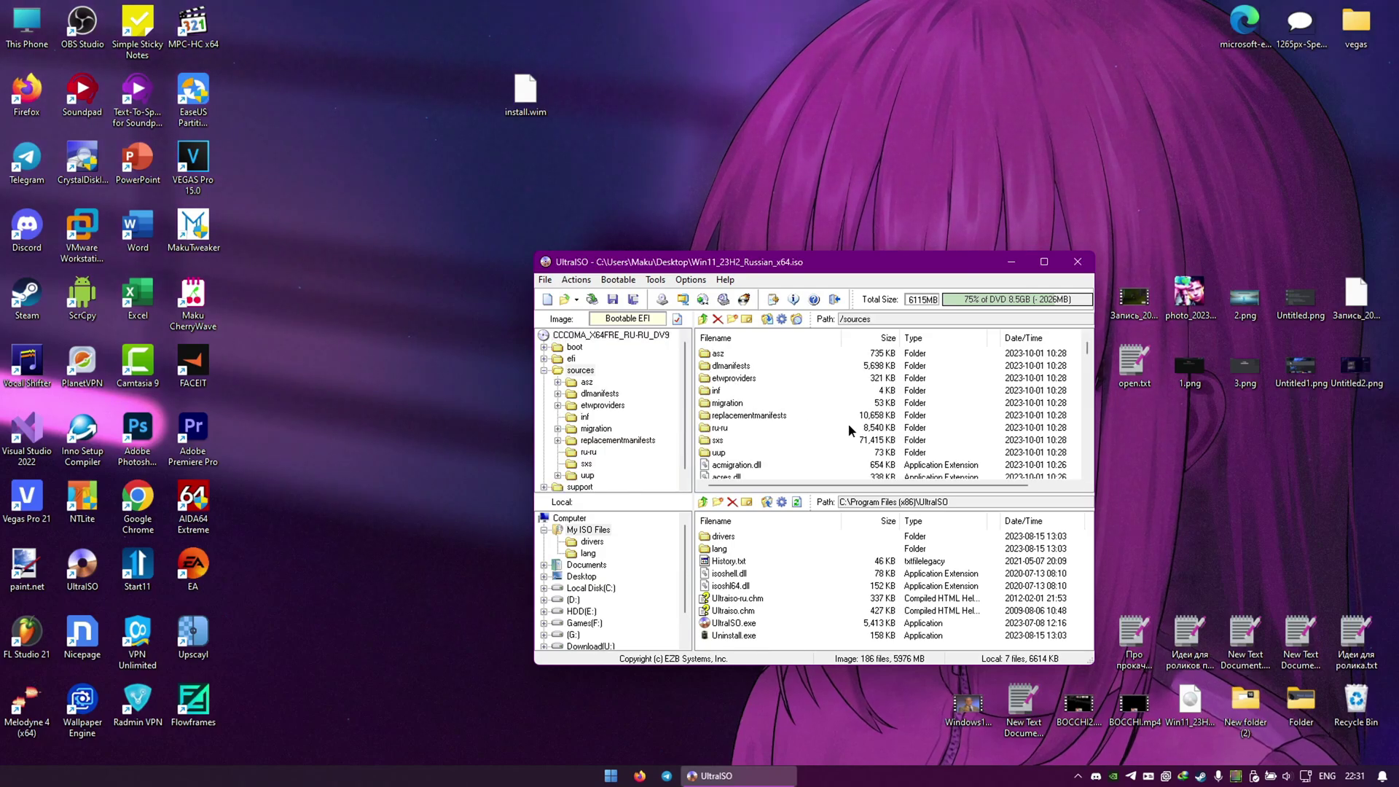
- Replace install.wim in the ISO's sources folder by deleting the original and adding the captured install.wim from the desktop
scroll(848, 423, "down", 15)
left_click(732, 440)
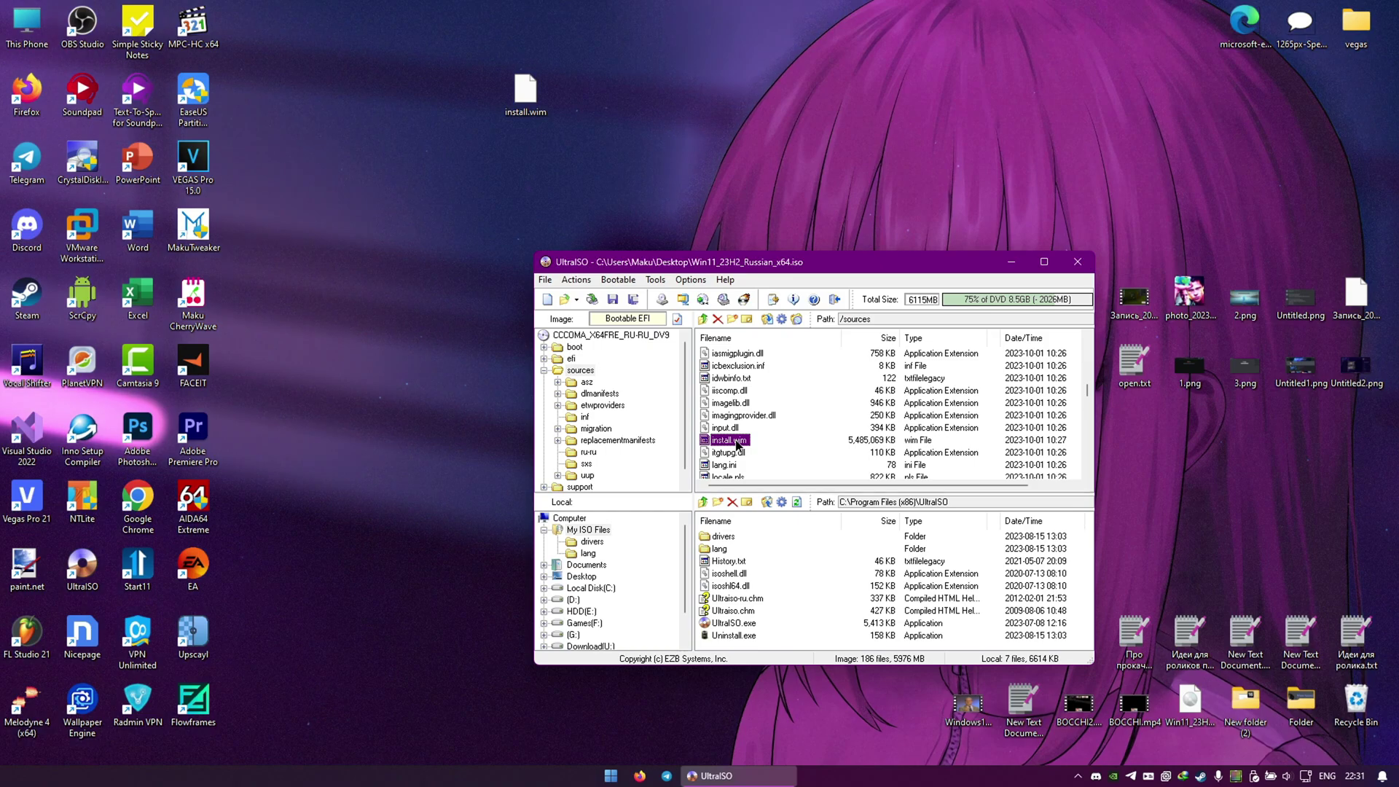
key("Delete")
left_click_drag(877, 298, 882, 446)
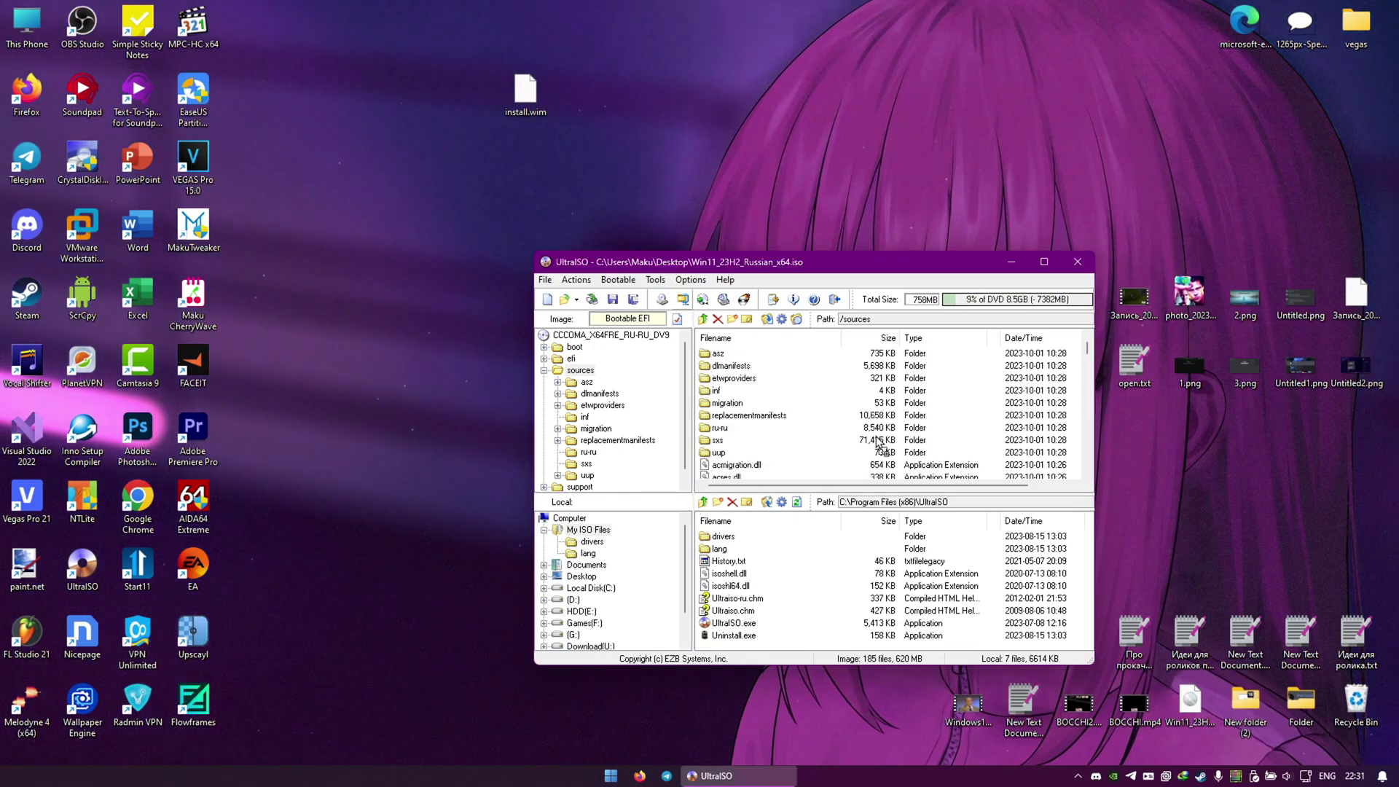
- Save the modified image to the desktop as a standard ISO file named Sborka.iso
left_click(632, 299)
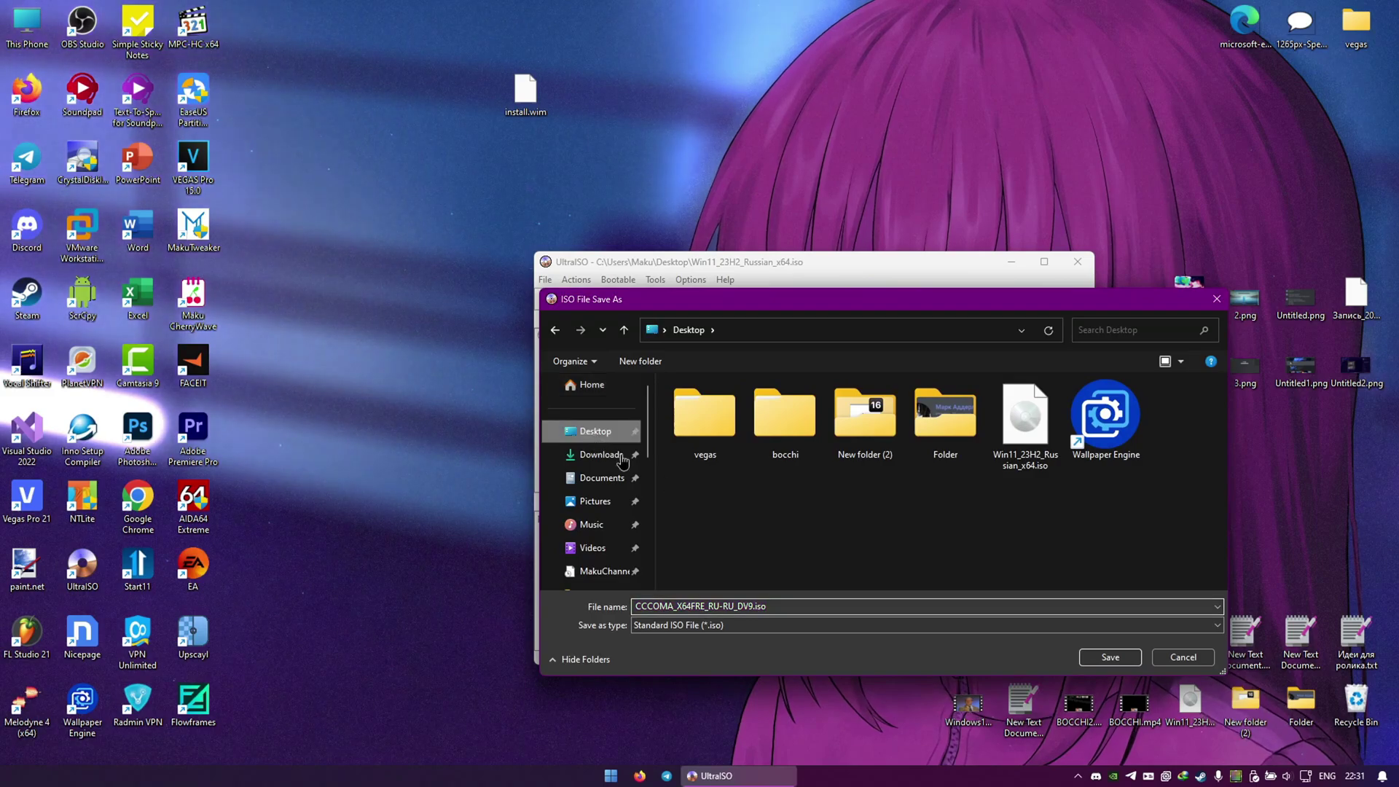
left_click(752, 606)
key("BackSpace")
key("BackSpace")
key("BackSpace")
key("BackSpace")
key("BackSpace")
key("BackSpace")
key("BackSpace")
key("BackSpace")
key("BackSpace")
key("BackSpace")
key("BackSpace")
key("BackSpace")
key("BackSpace")
key("BackSpace")
key("BackSpace")
key("BackSpace")
key("BackSpace")
key("BackSpace")
key("BackSpace")
key("BackSpace")
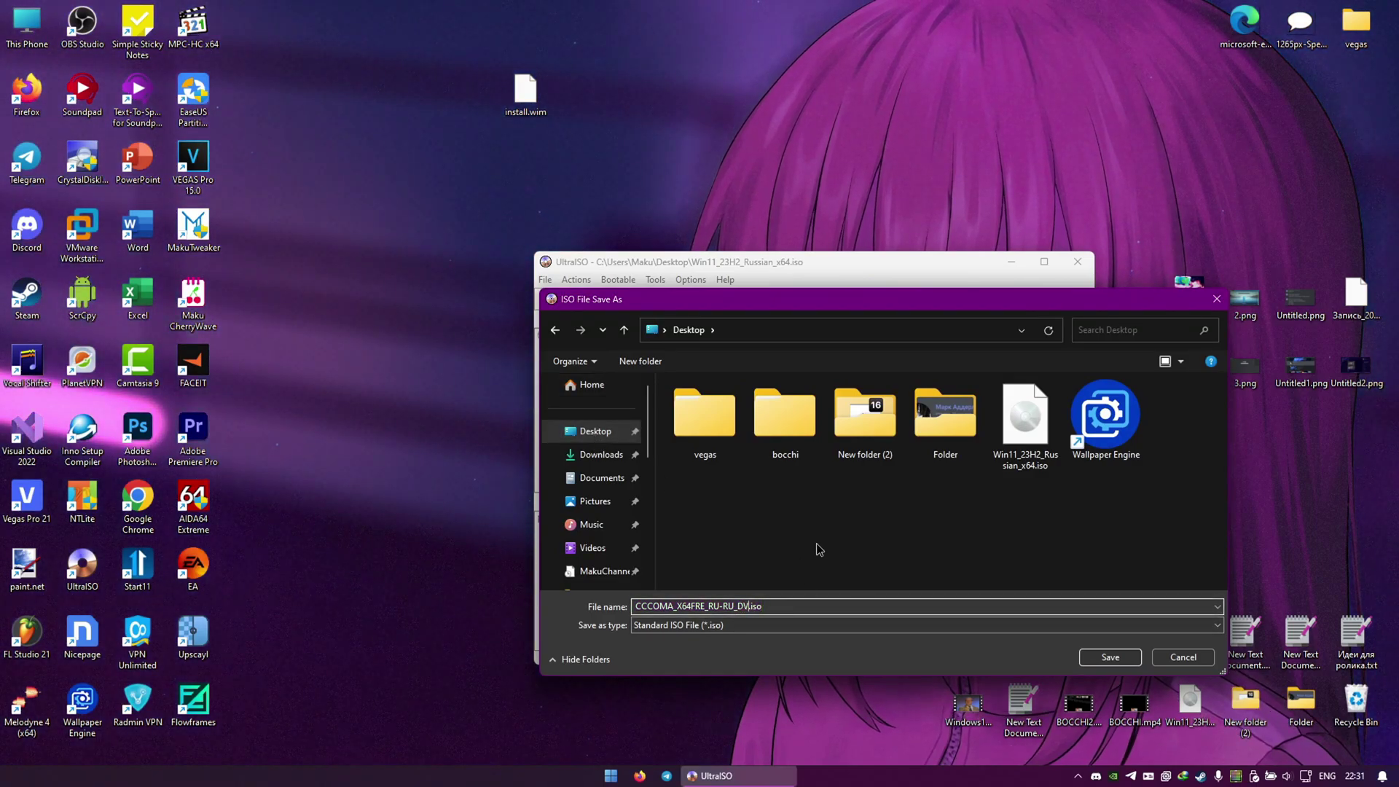
key("Caps_Lock")
type("Sborka")
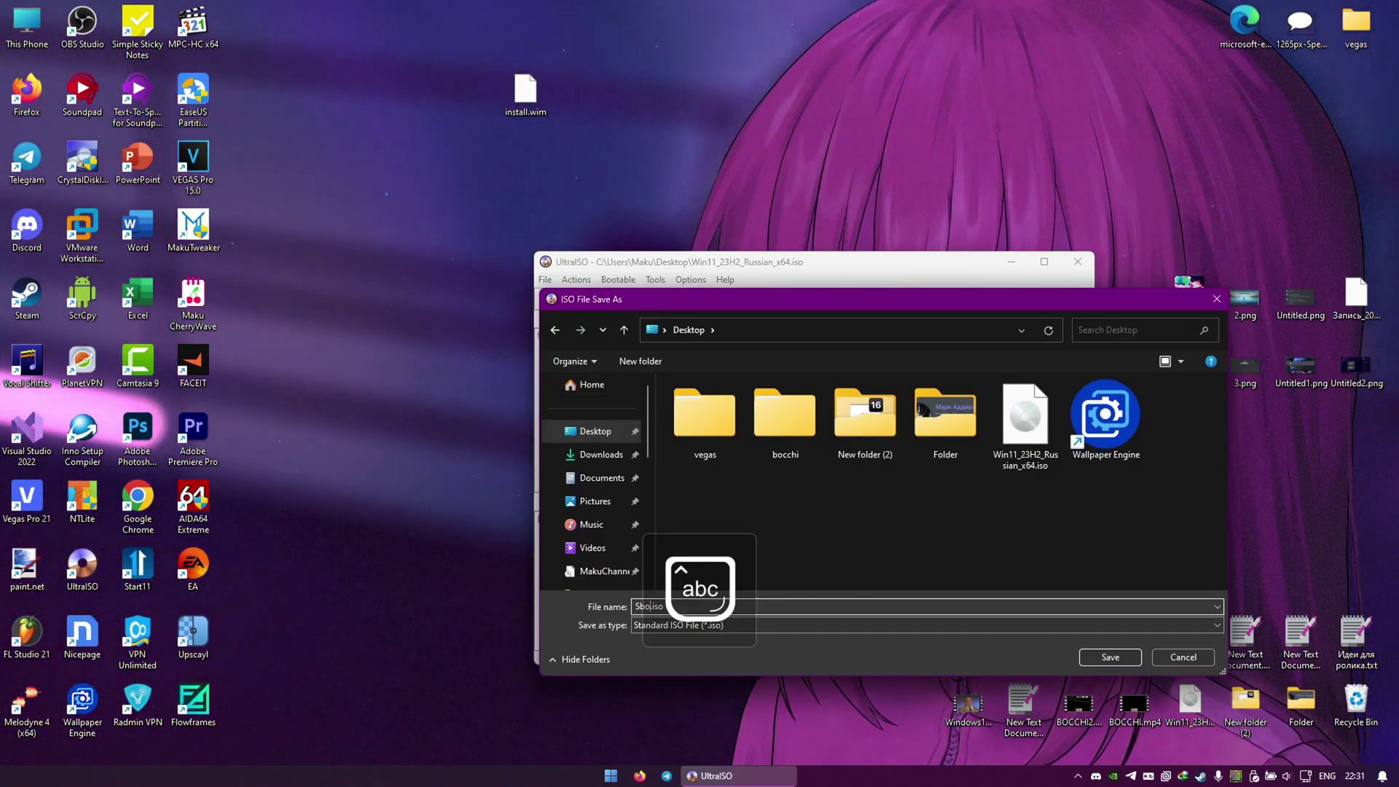
key("Return")
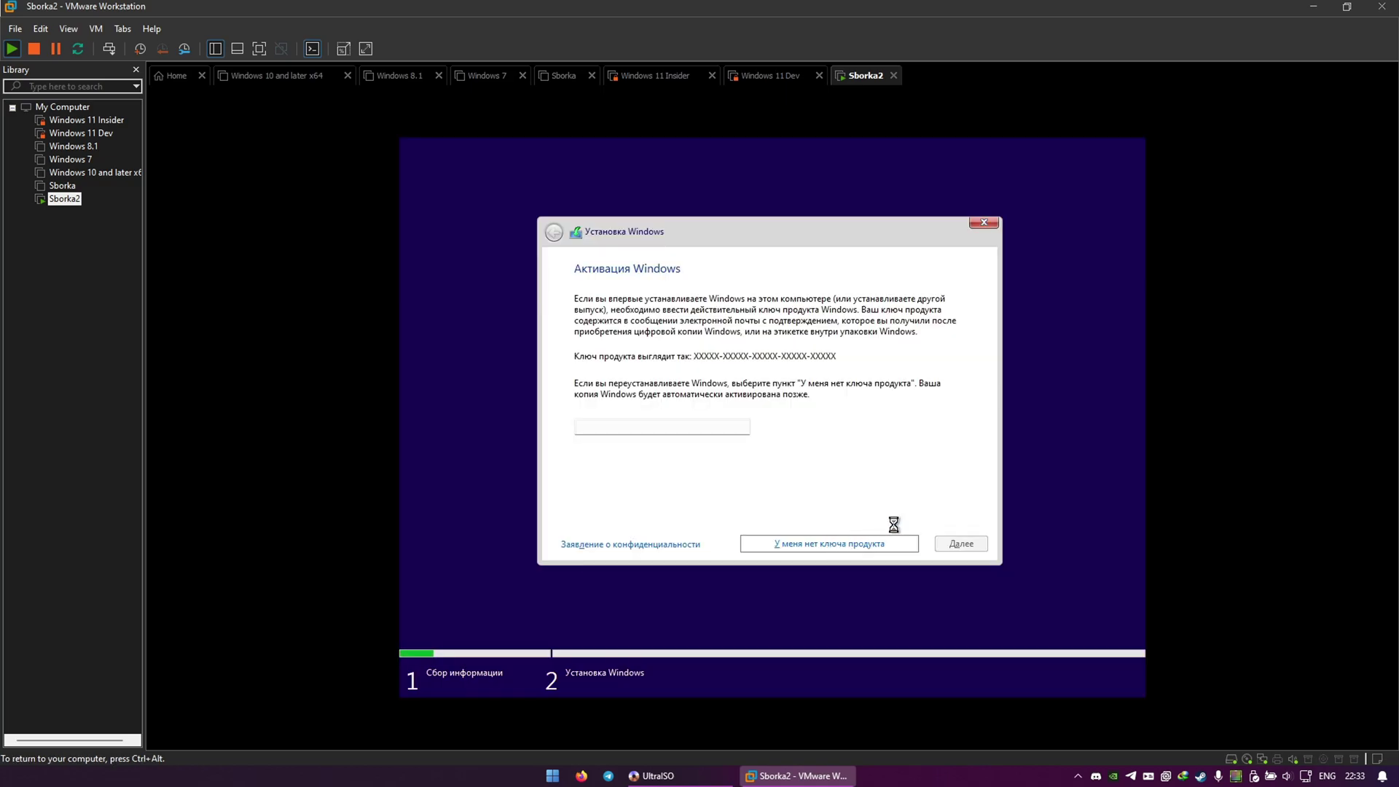
- Switch to VMware Workstation and go through the remaining Windows Setup pages in the Sborka2 virtual machine to start the installation
left_click(731, 529)
left_click(963, 540)
left_click(834, 445)
left_click(966, 547)
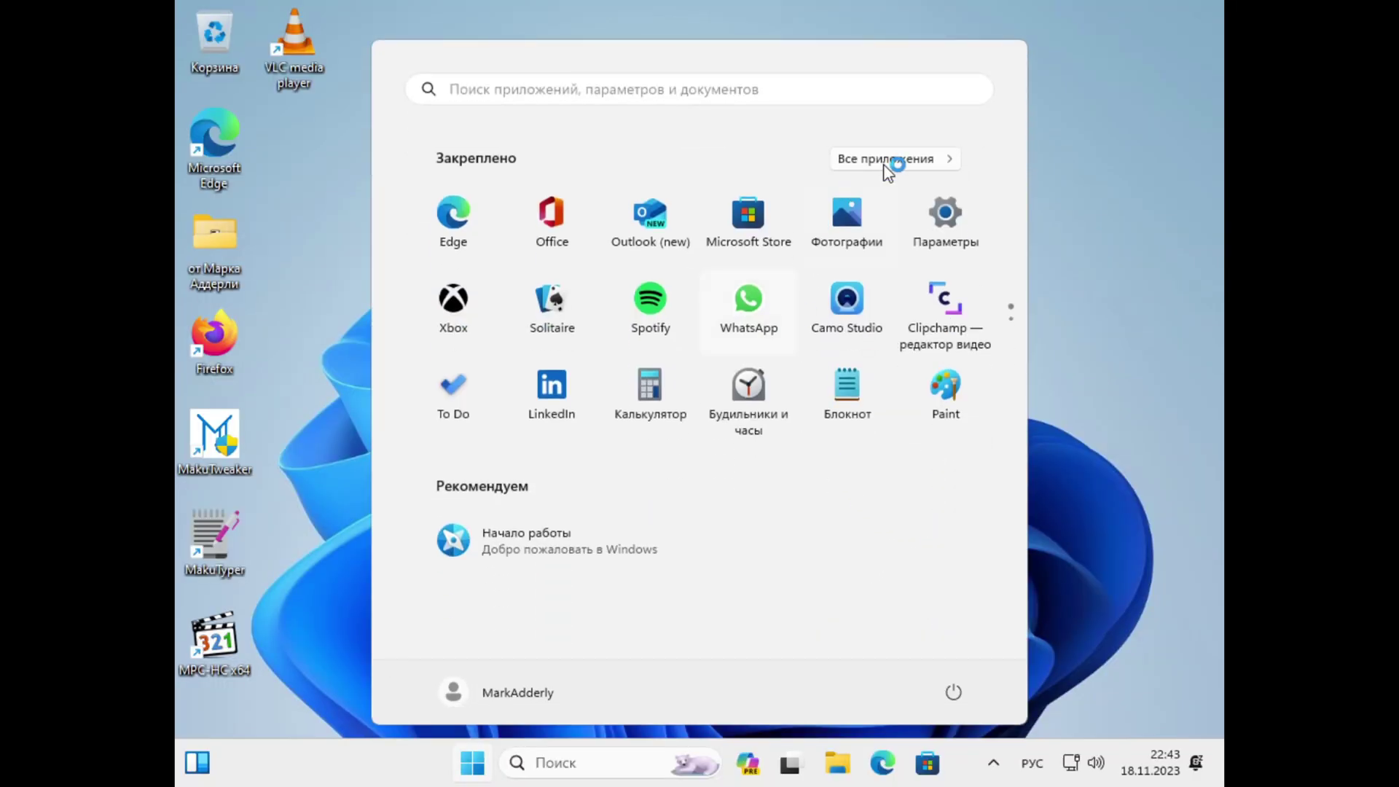
- Dismiss the Start menu, examine the contents of the custom folder on the installed system's desktop, and close it
left_click(1113, 275)
double_click(215, 448)
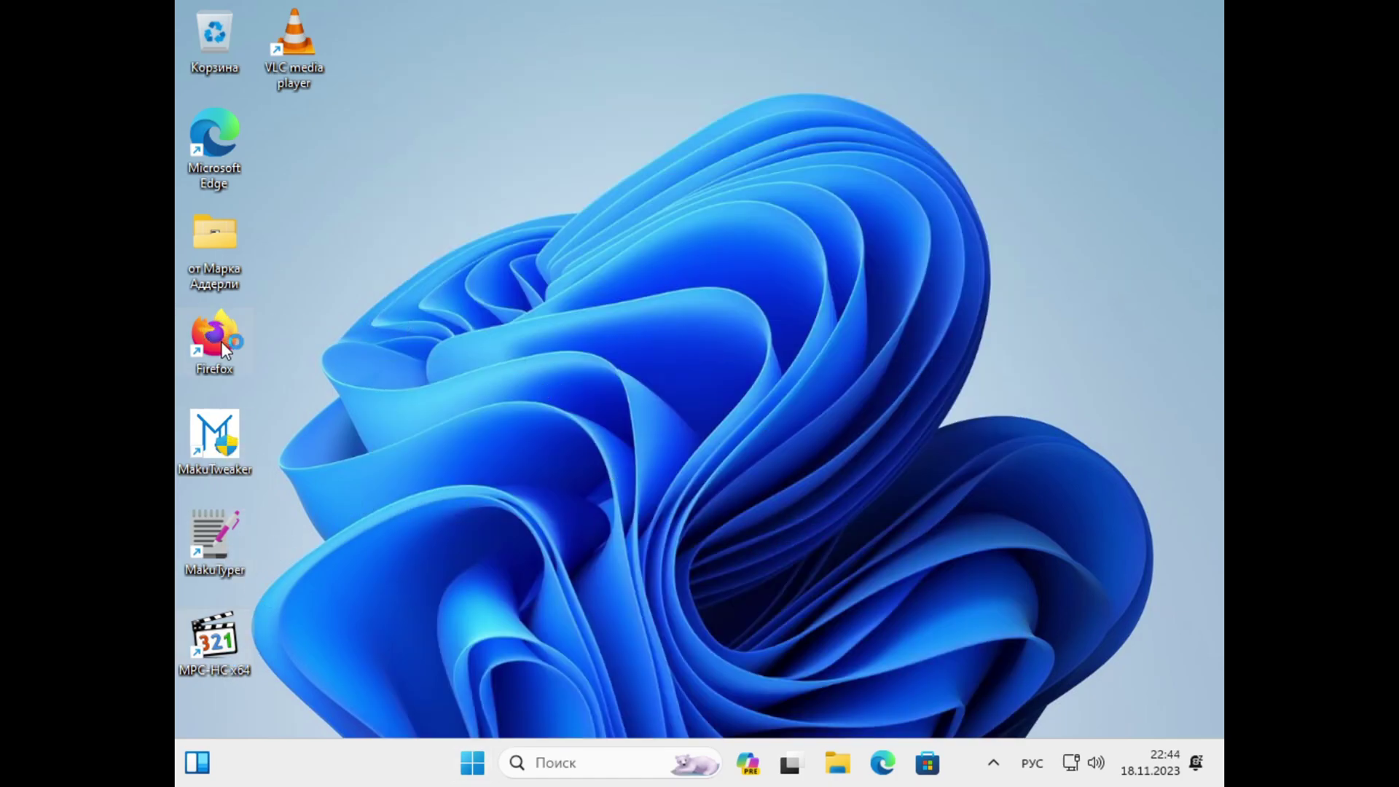
left_click_drag(235, 168, 292, 189)
left_click(343, 200)
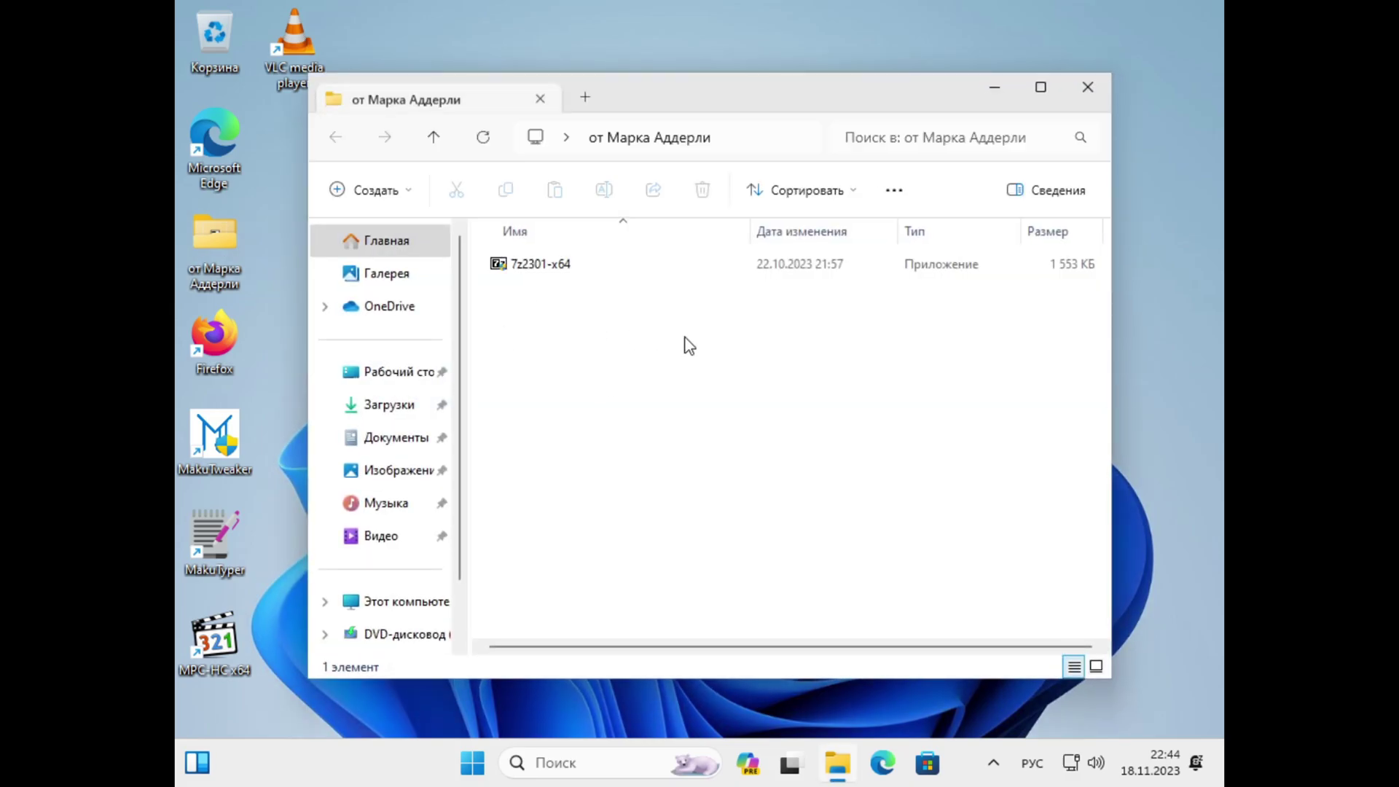
left_click(1087, 87)
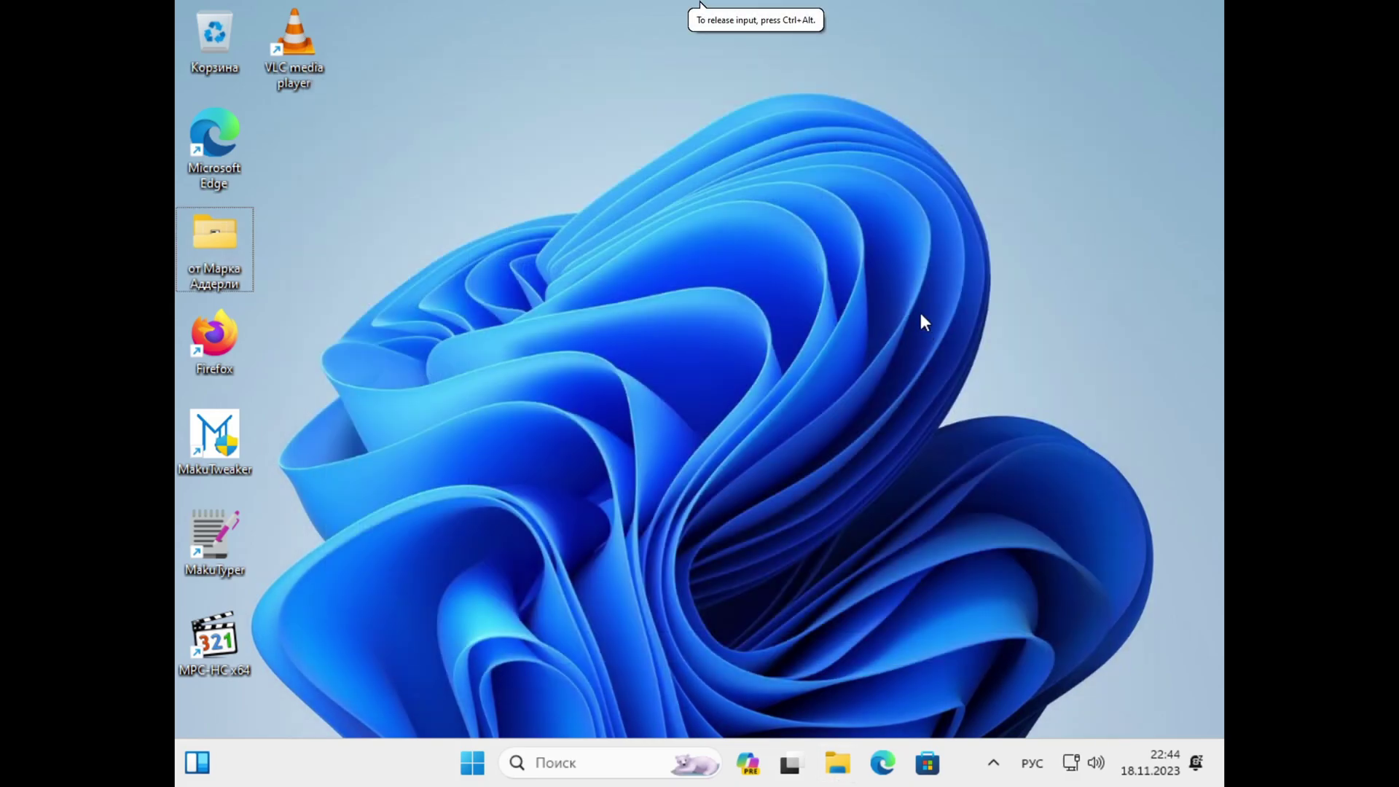
- Run appwiz.cpl, examine the installed programs in the maximized Programs and Features window, and close it
key("super+r")
type("appwiz.cpl")
key("Return")
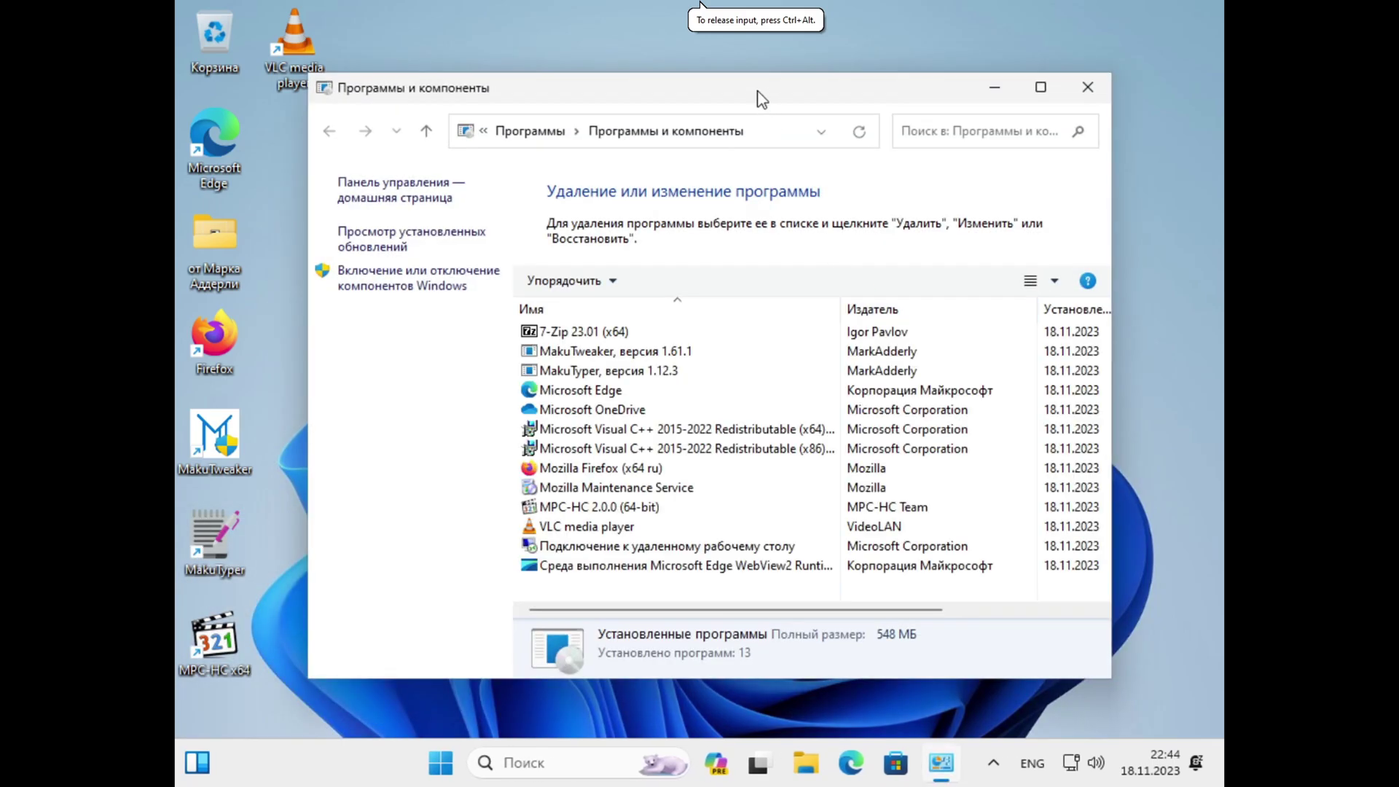
double_click(761, 98)
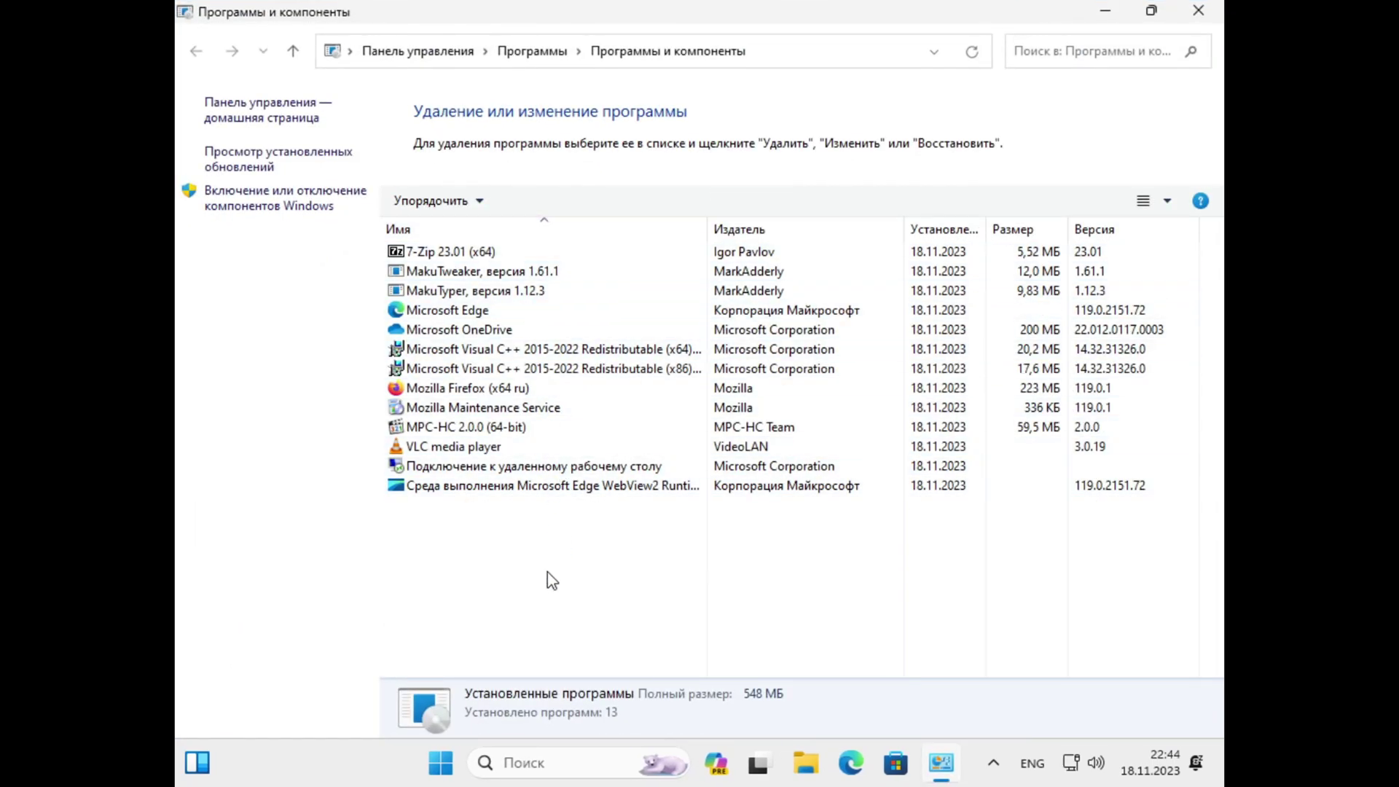
left_click(1199, 11)
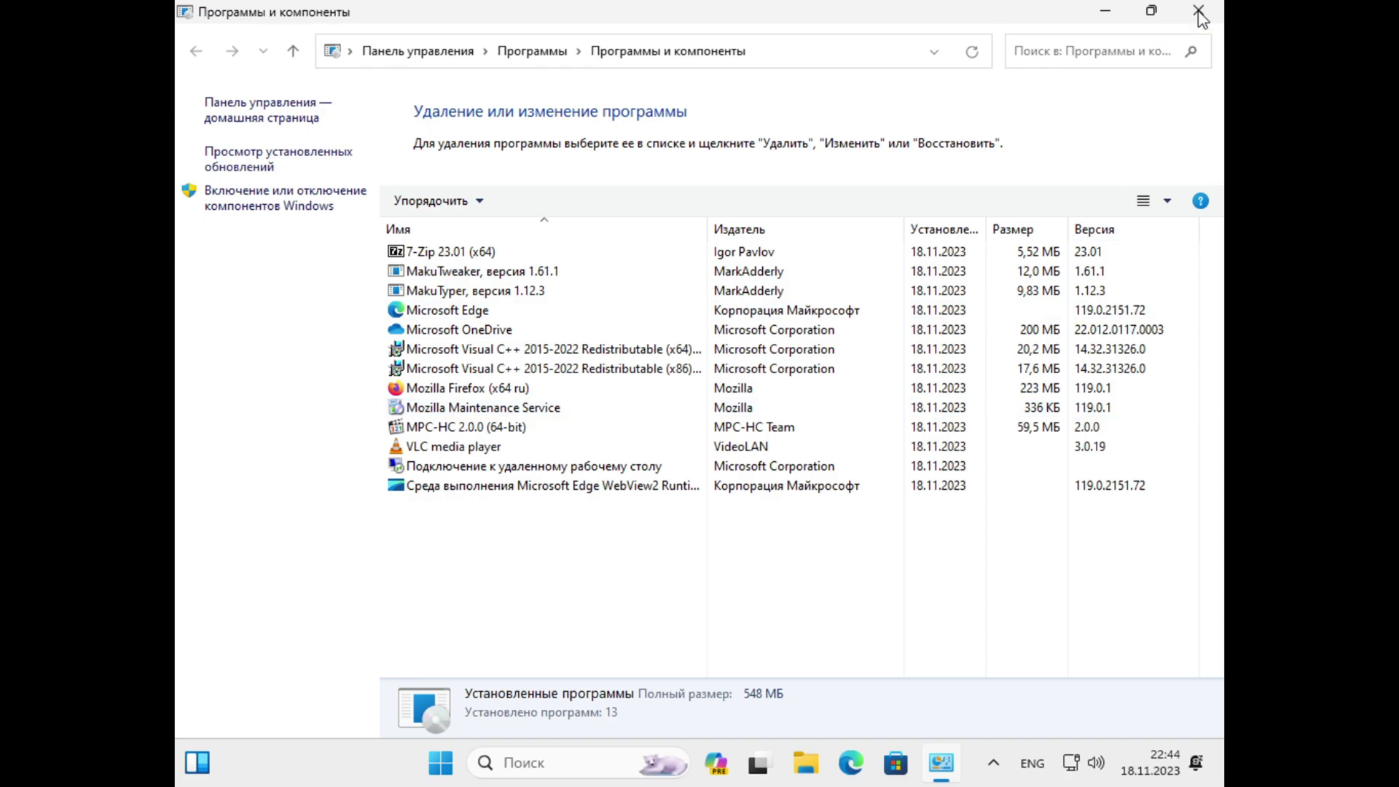